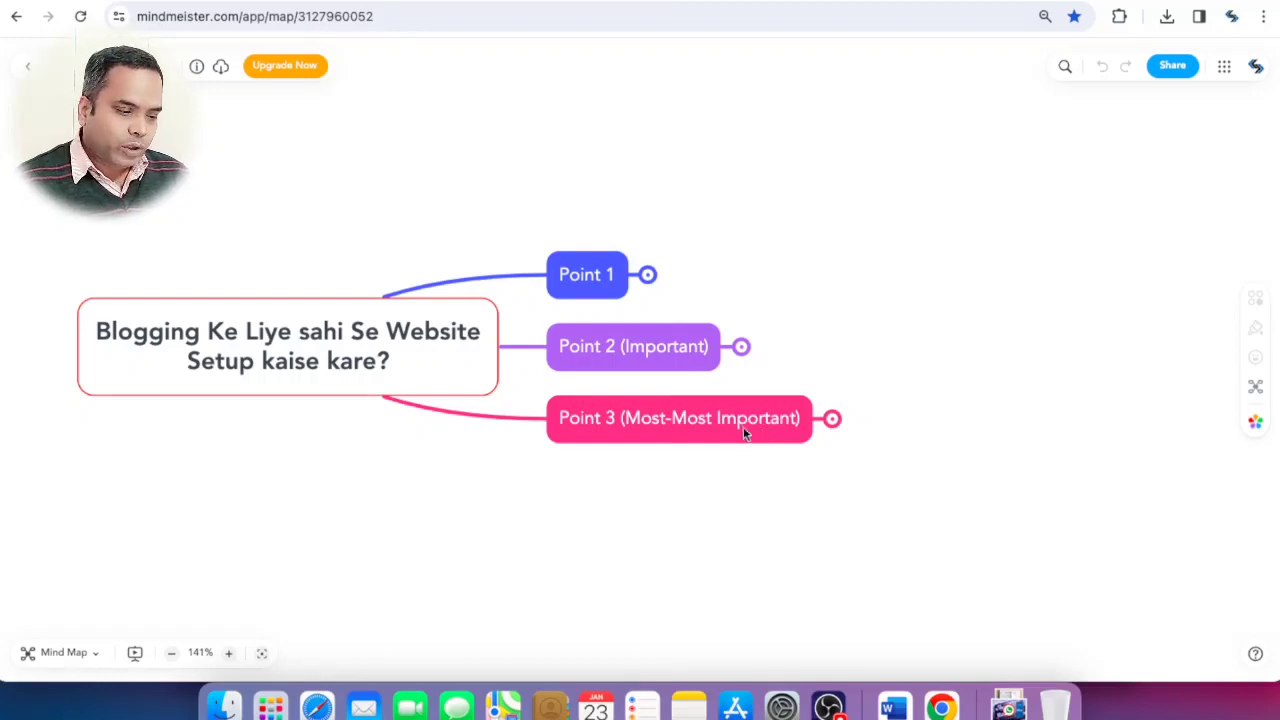
Step: Expand Point 1 to show Domain, Hosting, Install Wordpress, Theme and Plugin, then expand Domain
{"action": "left_click", "coordinate": [648, 276]}
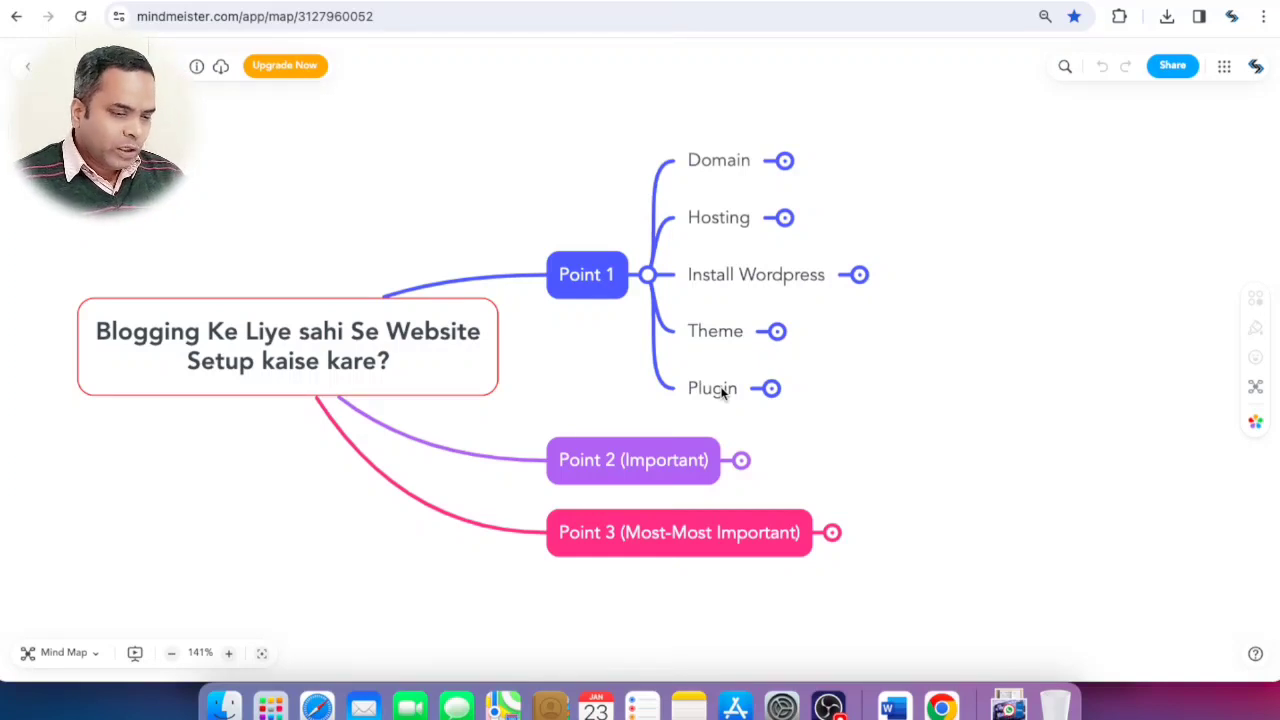
{"action": "left_click", "coordinate": [785, 161]}
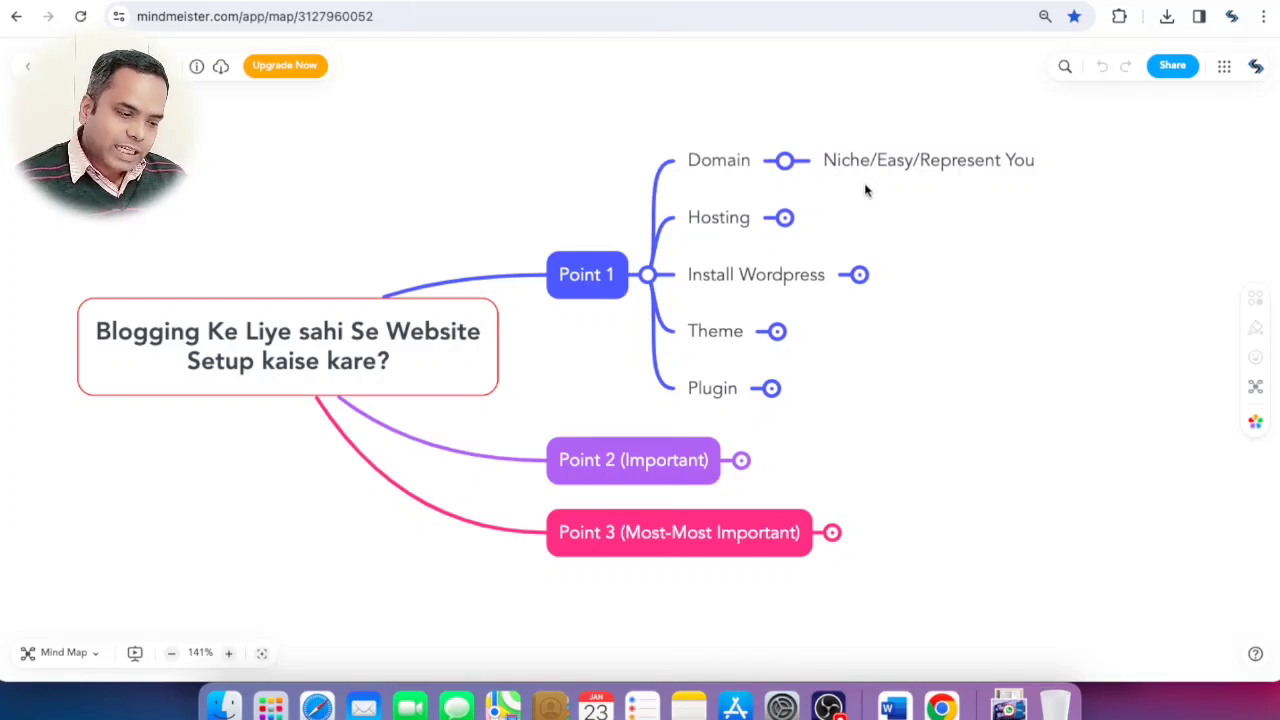
Step: Reveal the 'Fast/Cheapest' note under the Hosting branch
{"action": "left_click", "coordinate": [784, 219]}
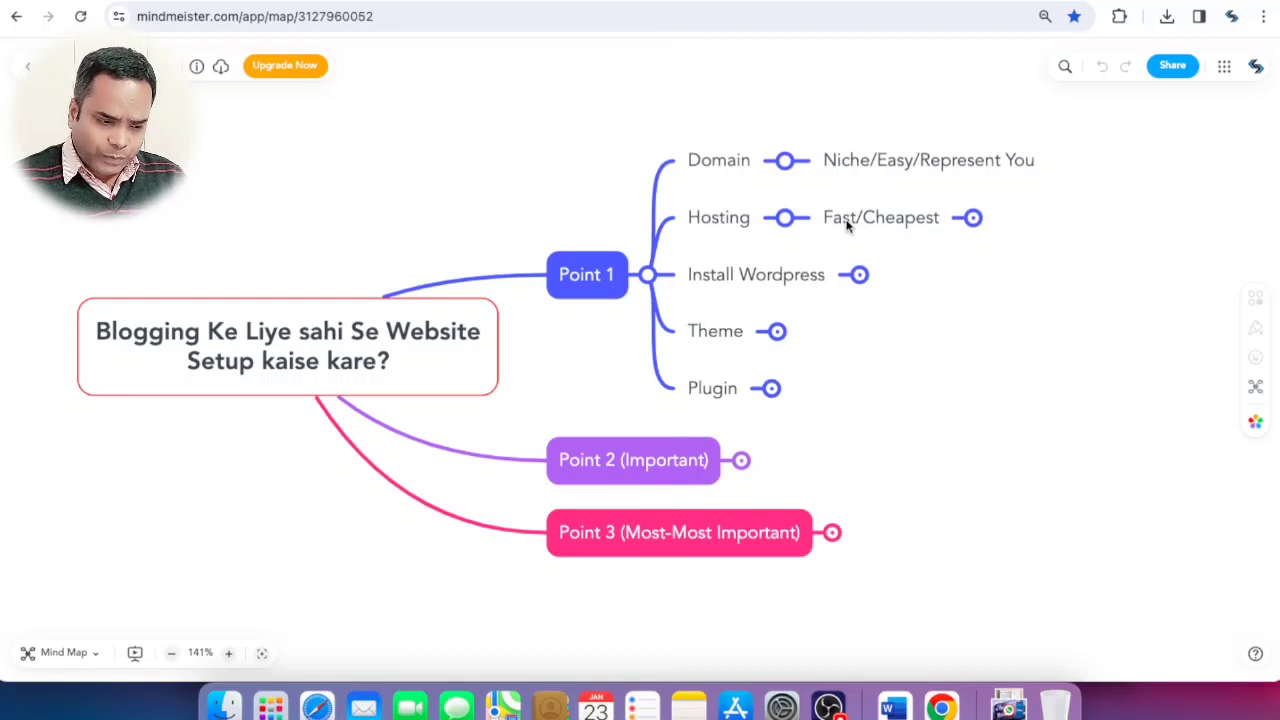
Step: Show 'Share/Dedicated/Cloud' under Fast/Cheapest and 'cPanel/Server Side' under Install Wordpress
{"action": "left_click", "coordinate": [973, 217]}
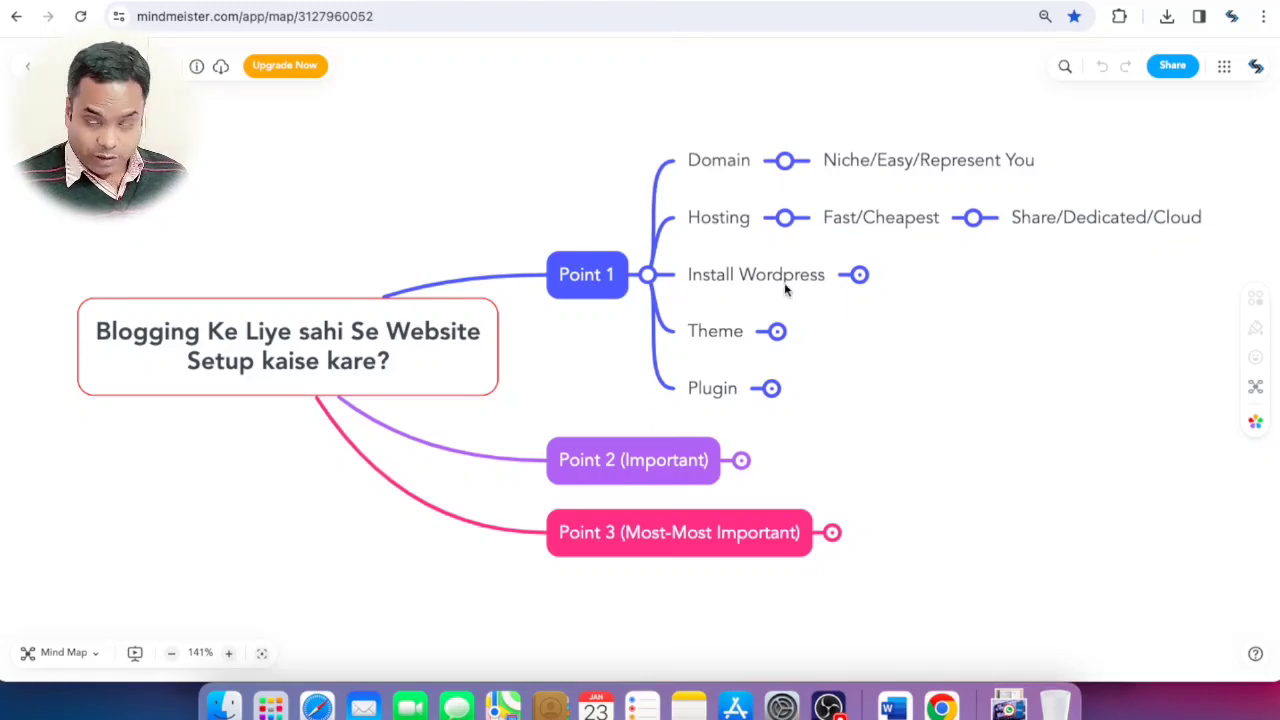
{"action": "left_click", "coordinate": [859, 275]}
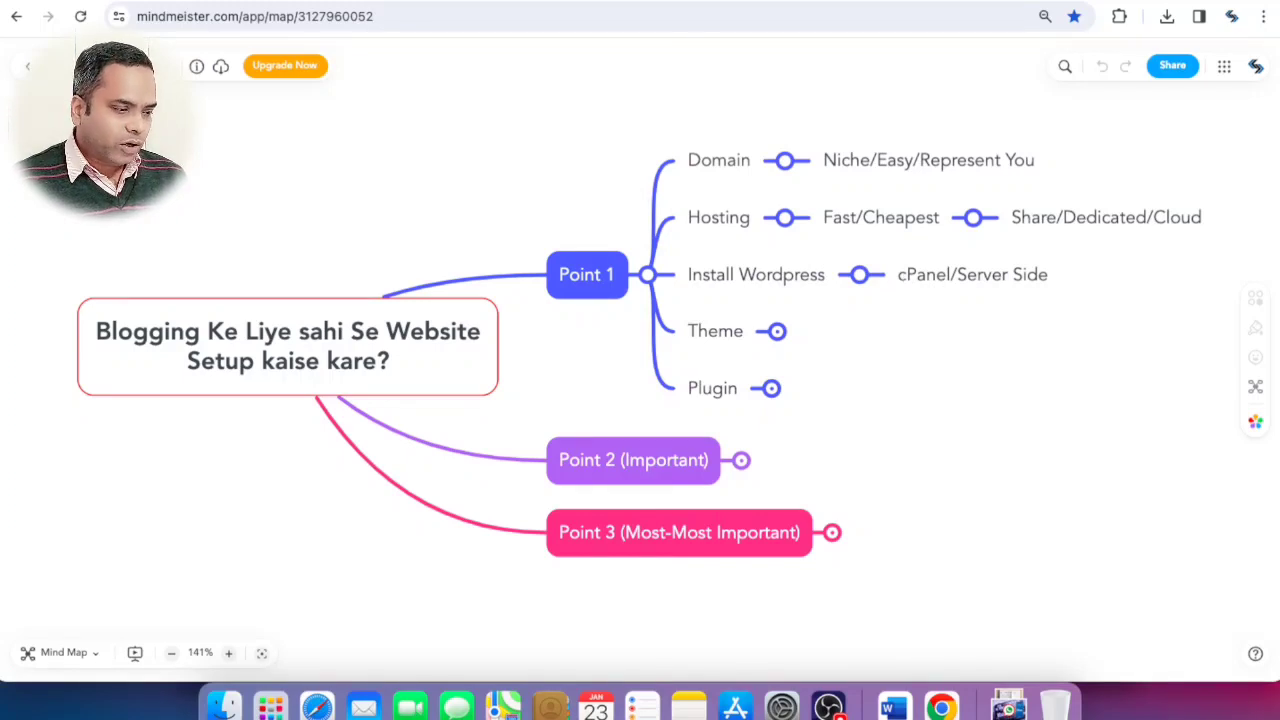
{"action": "left_click", "coordinate": [215, 1]}
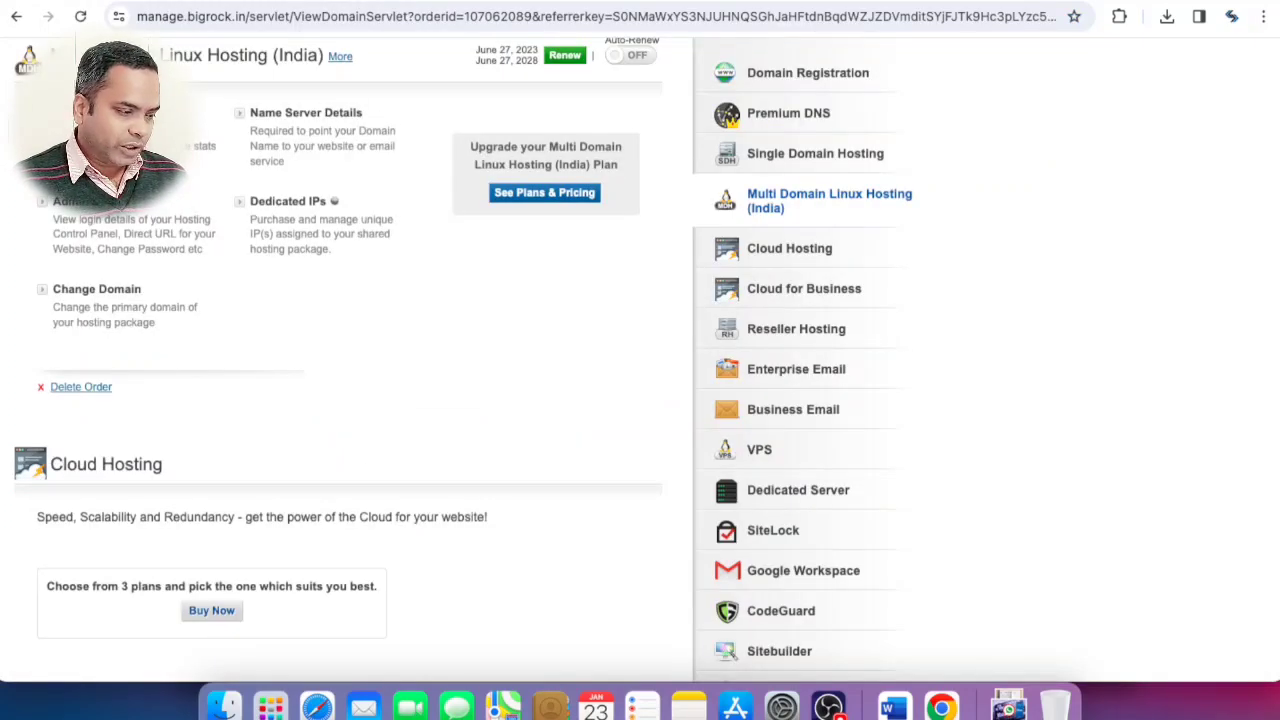
Step: Log in to the BigRock account using the saved credentials
{"action": "left_click", "coordinate": [108, 113]}
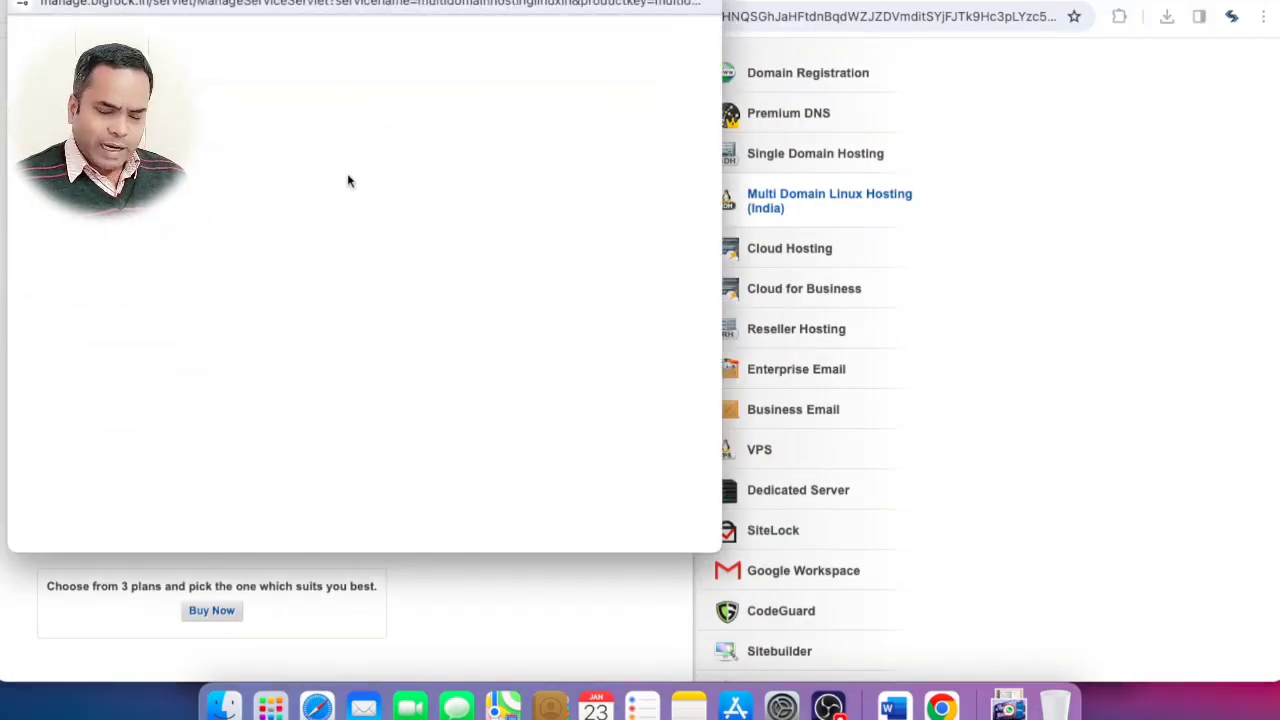
{"action": "left_click", "coordinate": [397, 291]}
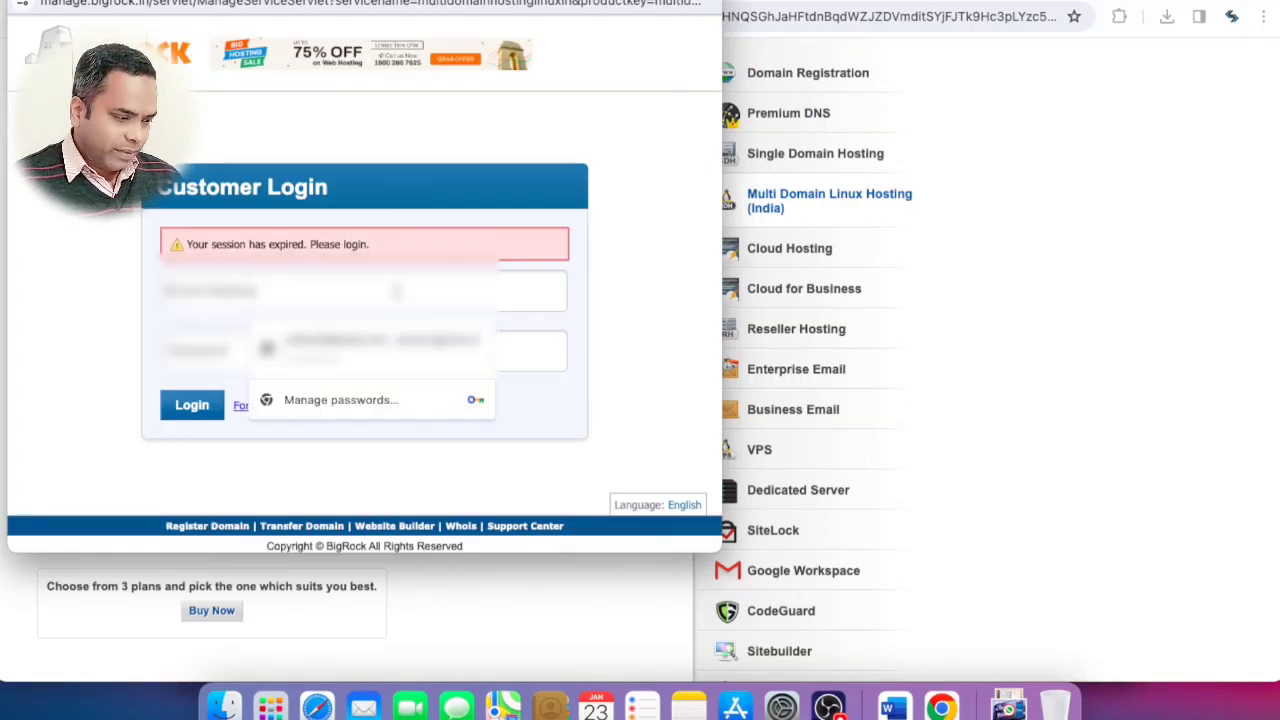
{"action": "left_click", "coordinate": [396, 332]}
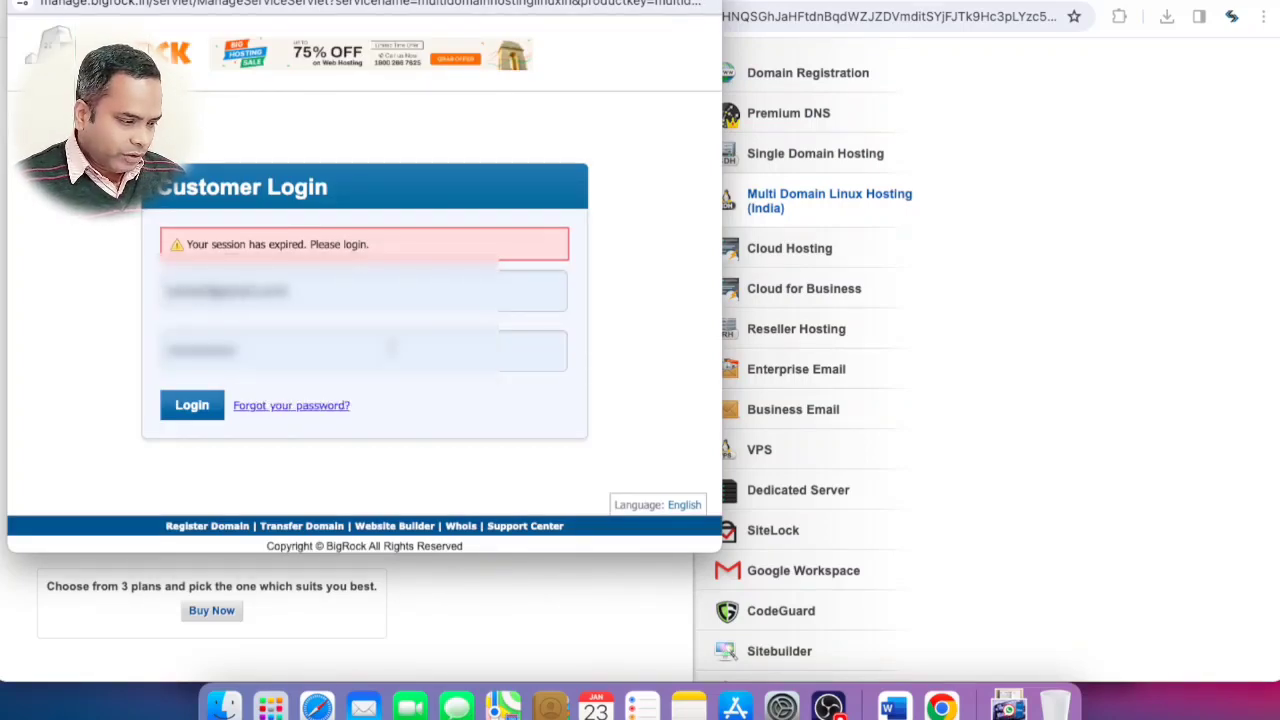
{"action": "left_click", "coordinate": [204, 418]}
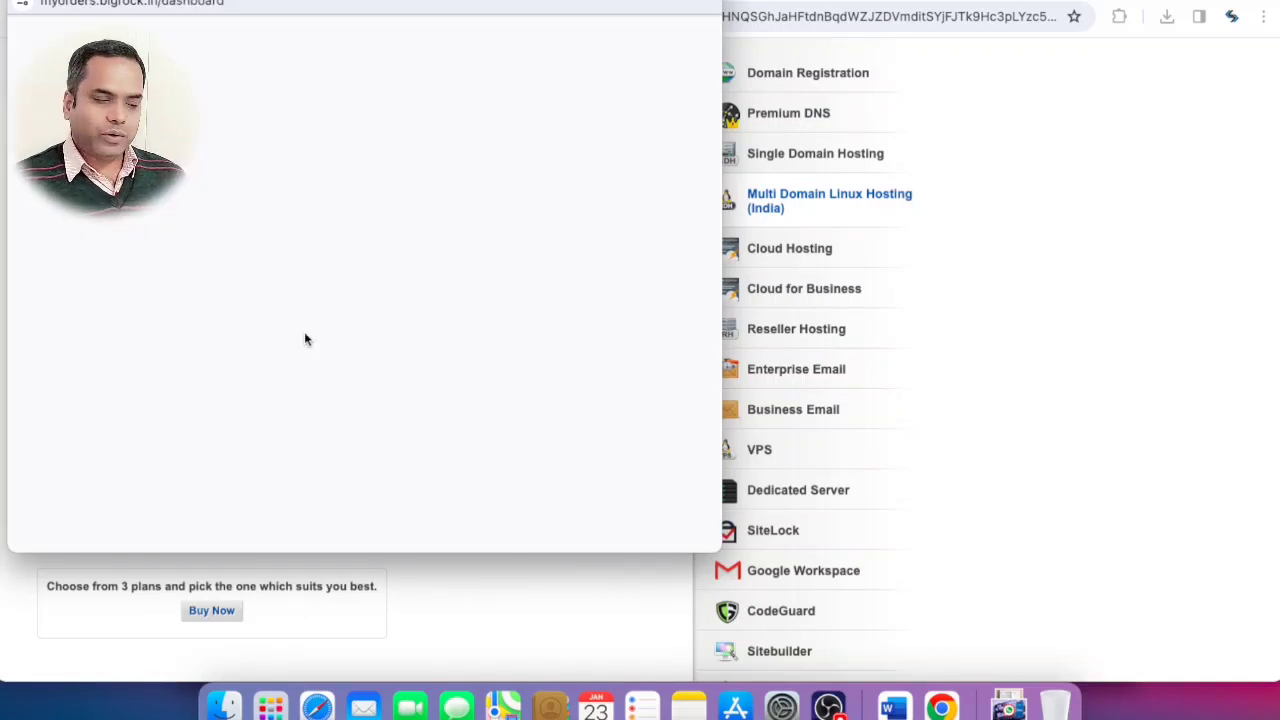
{"action": "key", "text": "ctrl+super+f"}
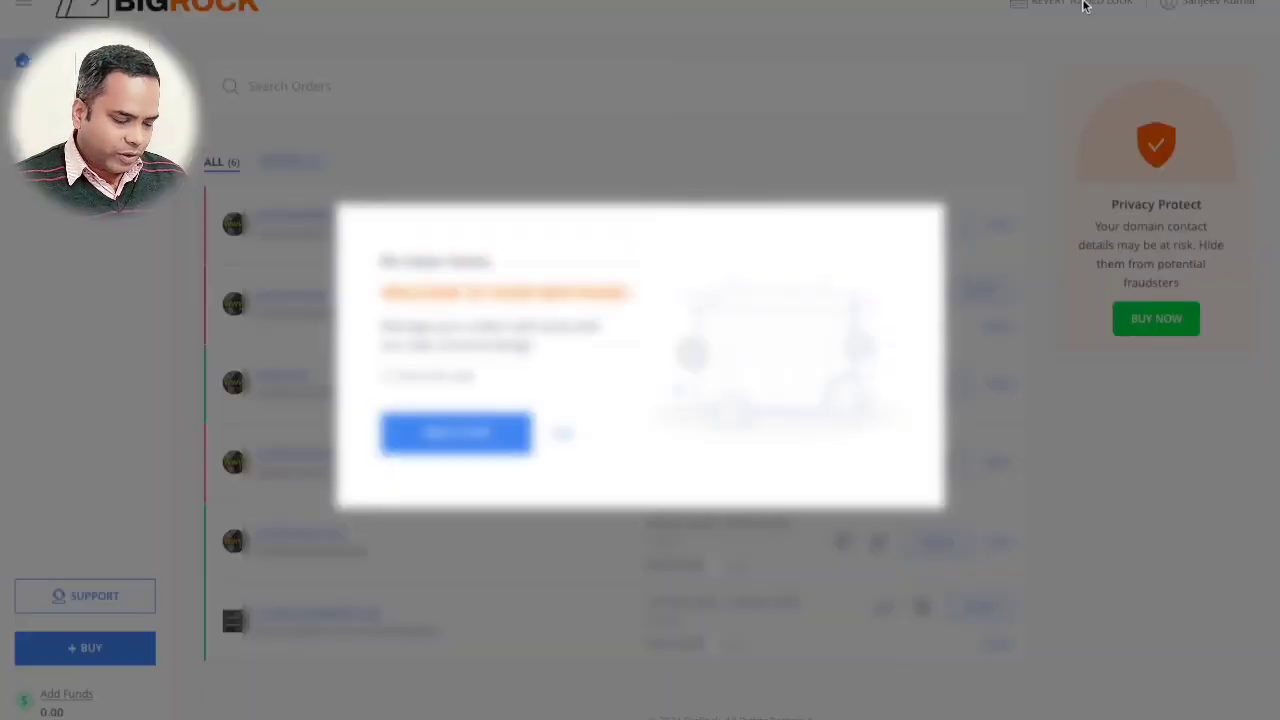
Step: Open the domain's Multi Domain Linux Hosting order and launch its cPanel
{"action": "left_click", "coordinate": [563, 434]}
{"action": "left_click", "coordinate": [1066, 5]}
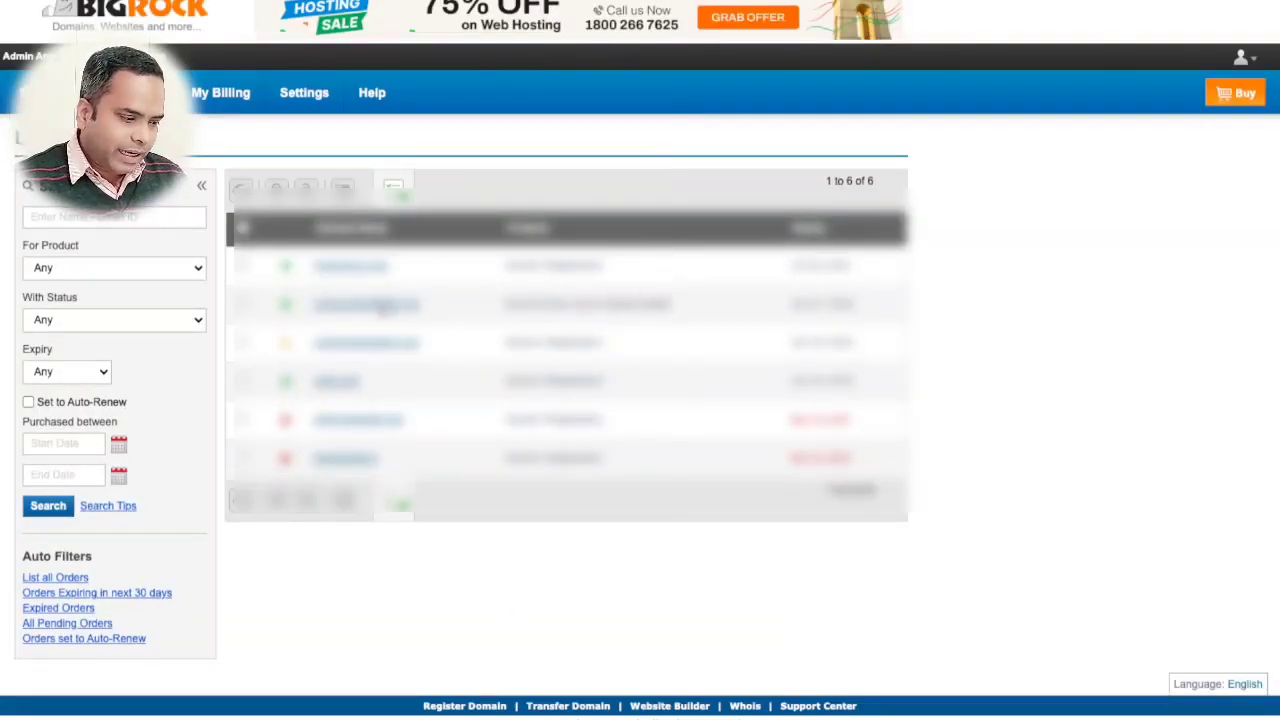
{"action": "left_click", "coordinate": [374, 308]}
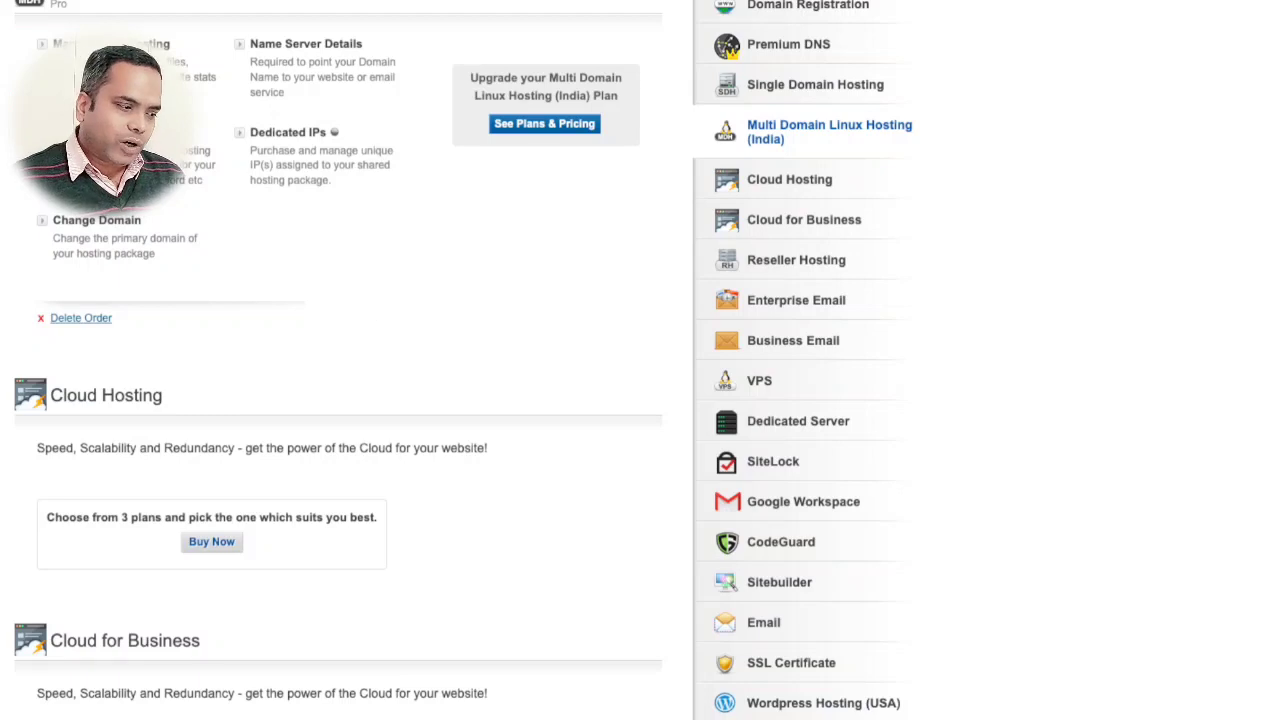
{"action": "left_click", "coordinate": [111, 44]}
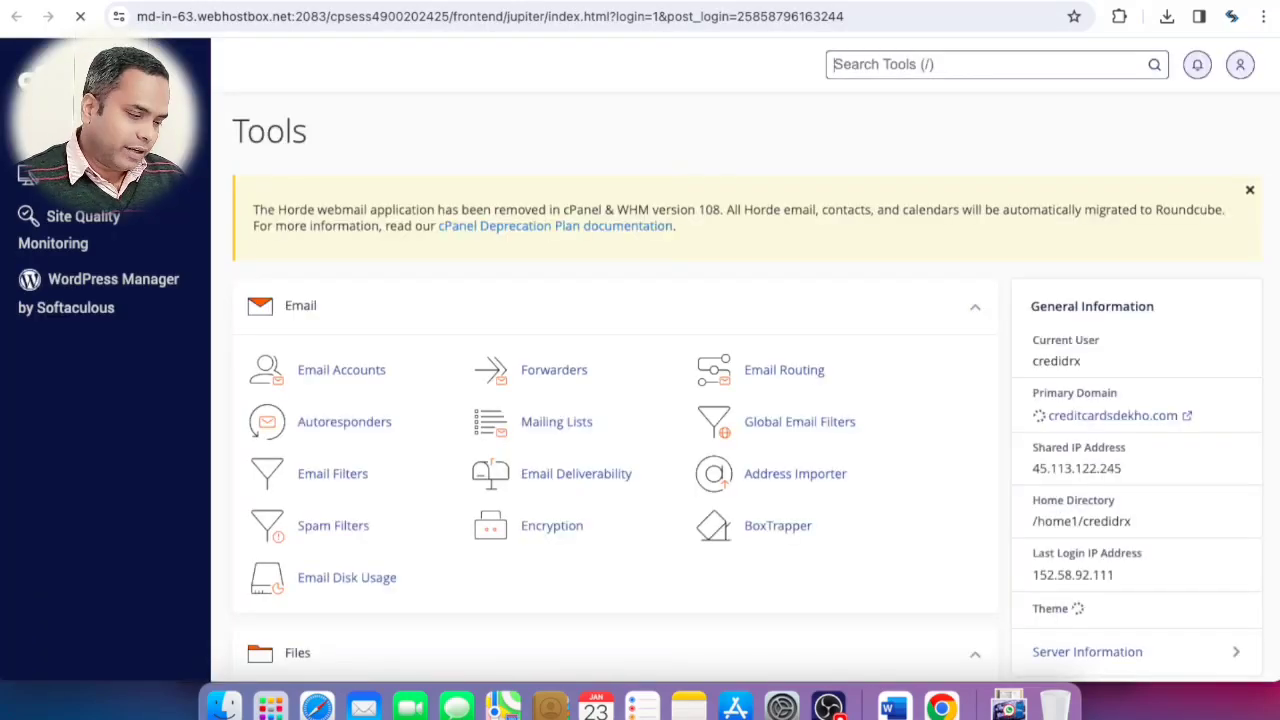
{"action": "scroll", "coordinate": [896, 424], "scroll_direction": "down", "scroll_amount": 15}
{"action": "scroll", "coordinate": [896, 424], "scroll_direction": "down", "scroll_amount": 5}
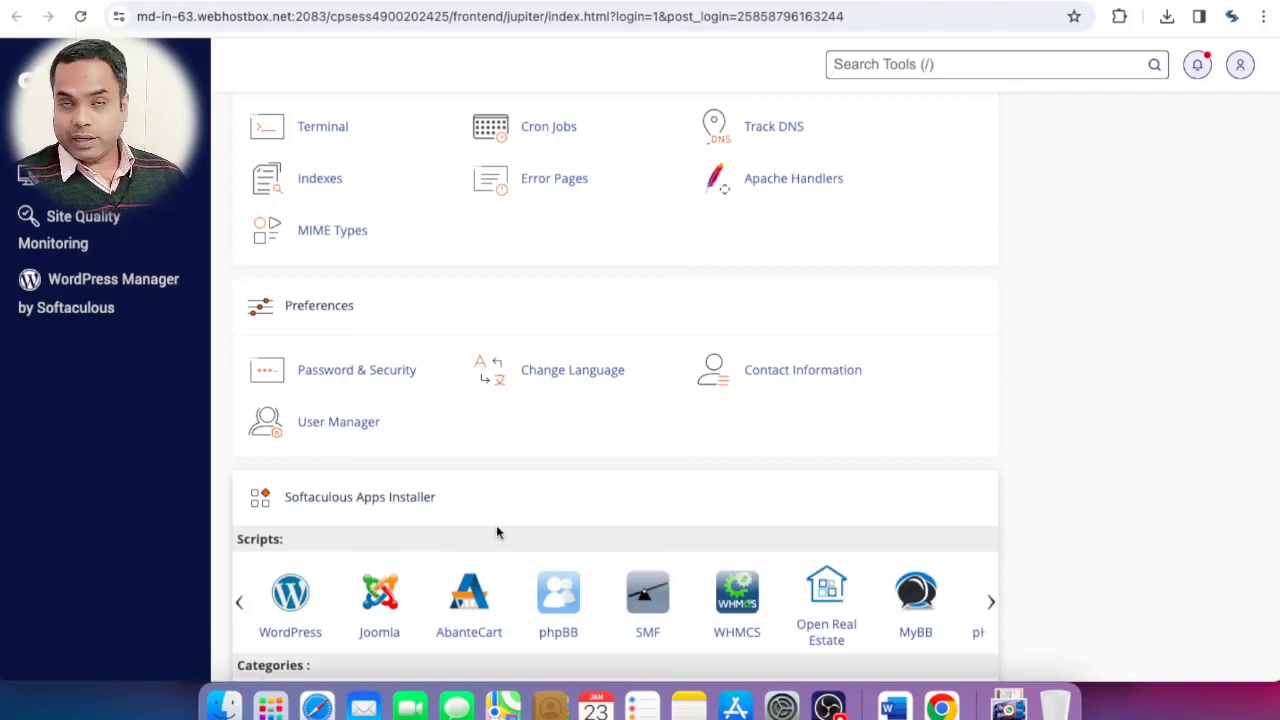
{"action": "scroll", "coordinate": [519, 525], "scroll_direction": "down", "scroll_amount": 2}
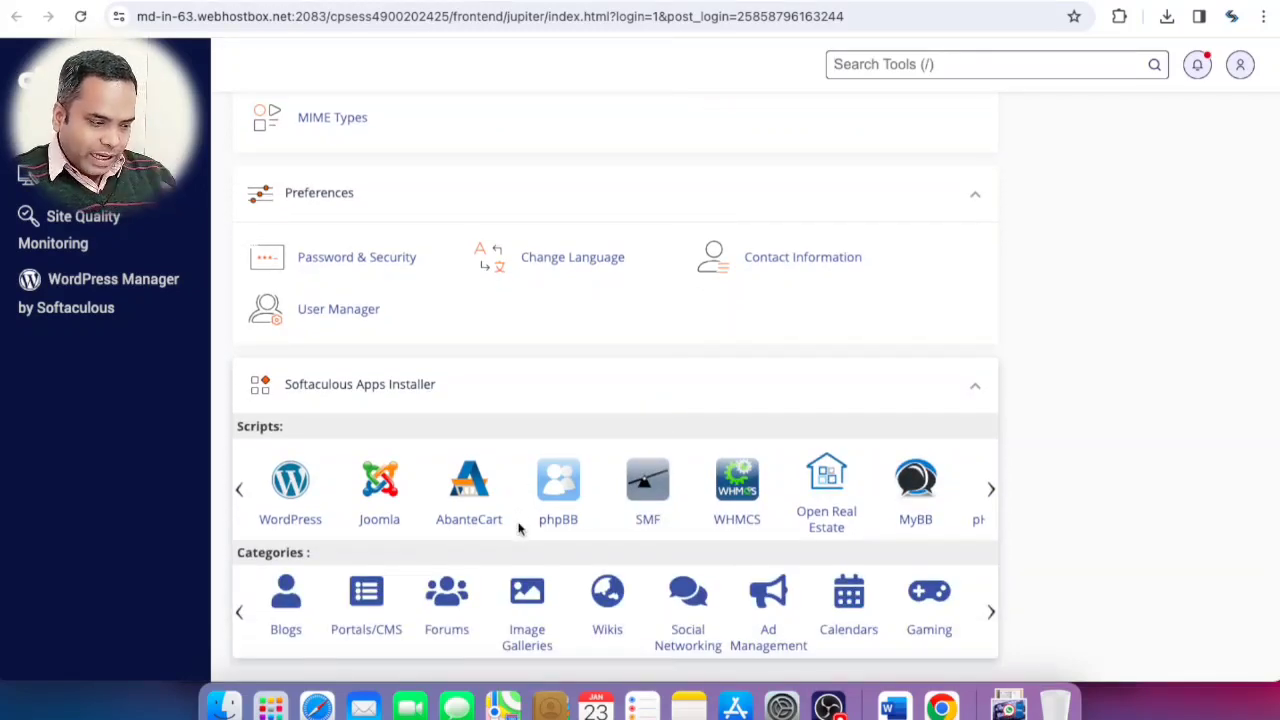
{"action": "left_click", "coordinate": [289, 495]}
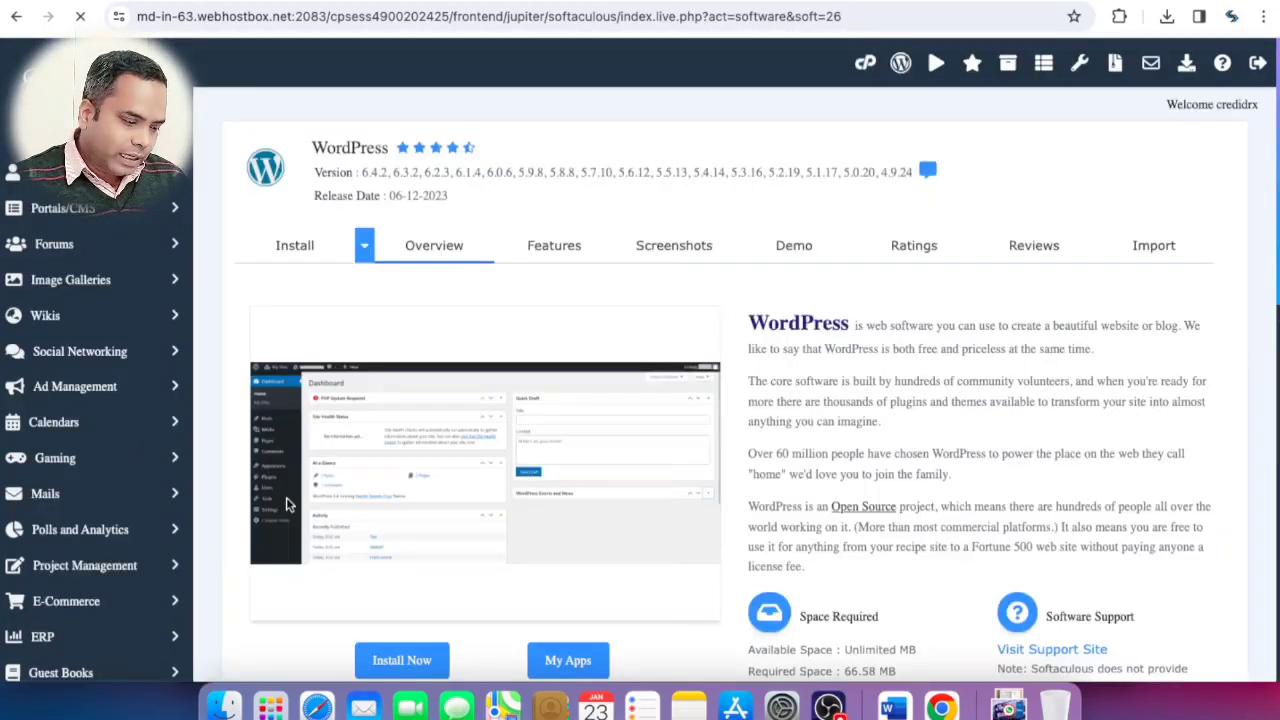
{"action": "left_click", "coordinate": [405, 664]}
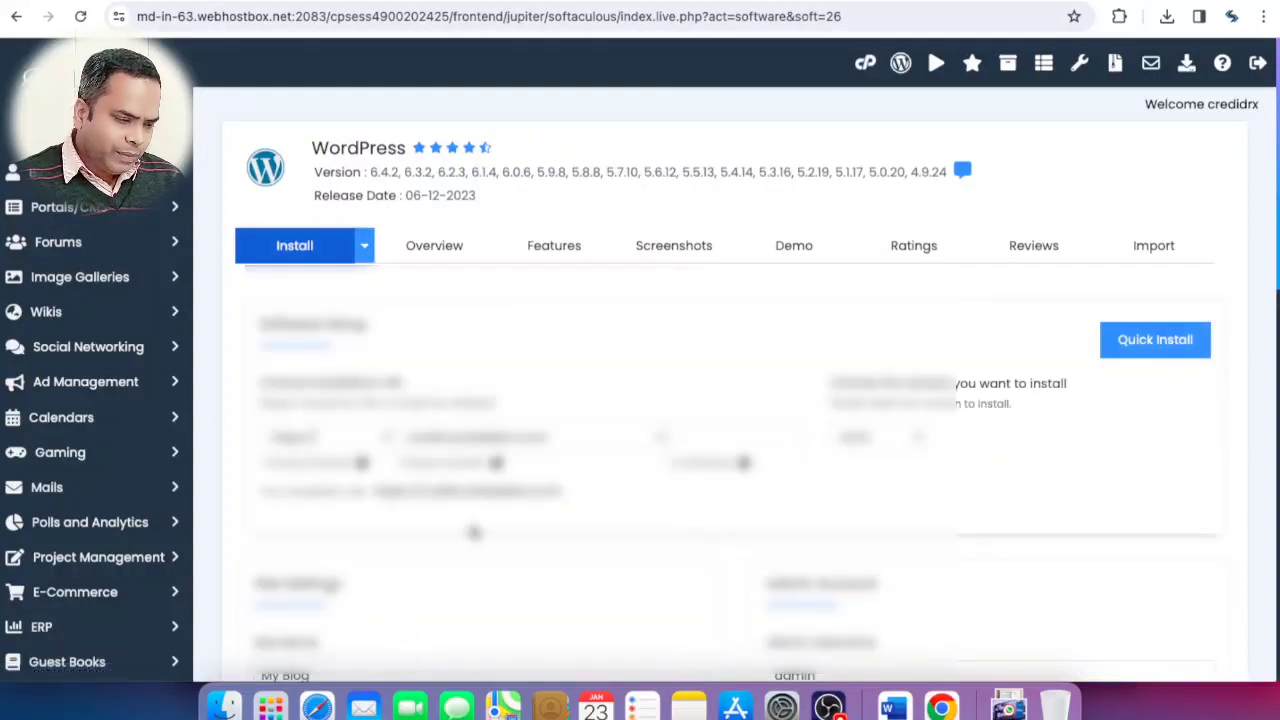
{"action": "left_click", "coordinate": [585, 442]}
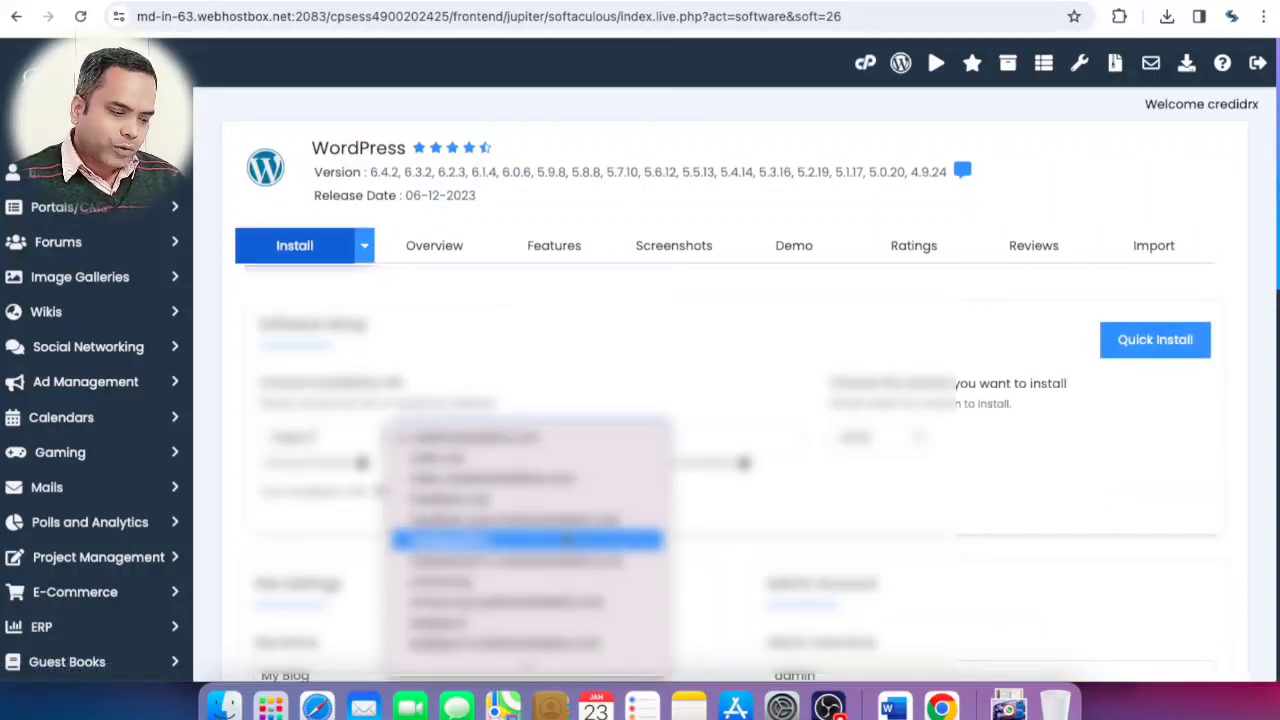
{"action": "scroll", "coordinate": [567, 539], "scroll_direction": "down", "scroll_amount": 5}
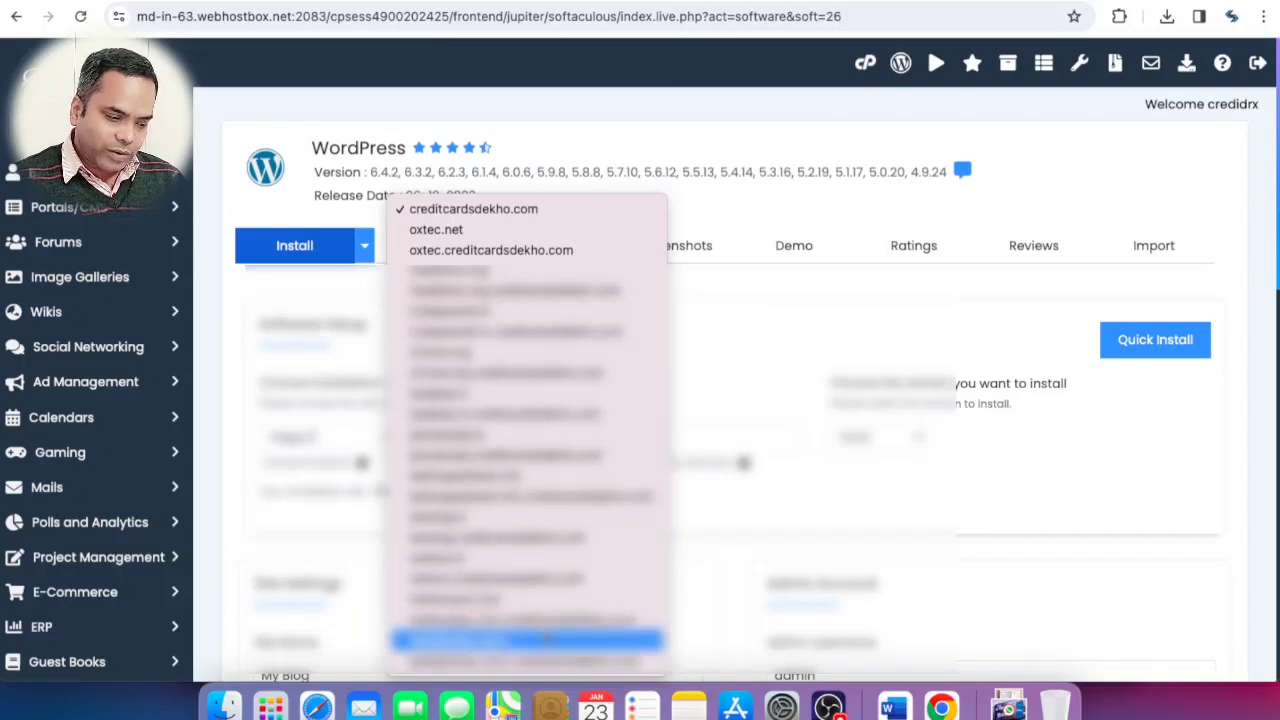
{"action": "left_click", "coordinate": [545, 641]}
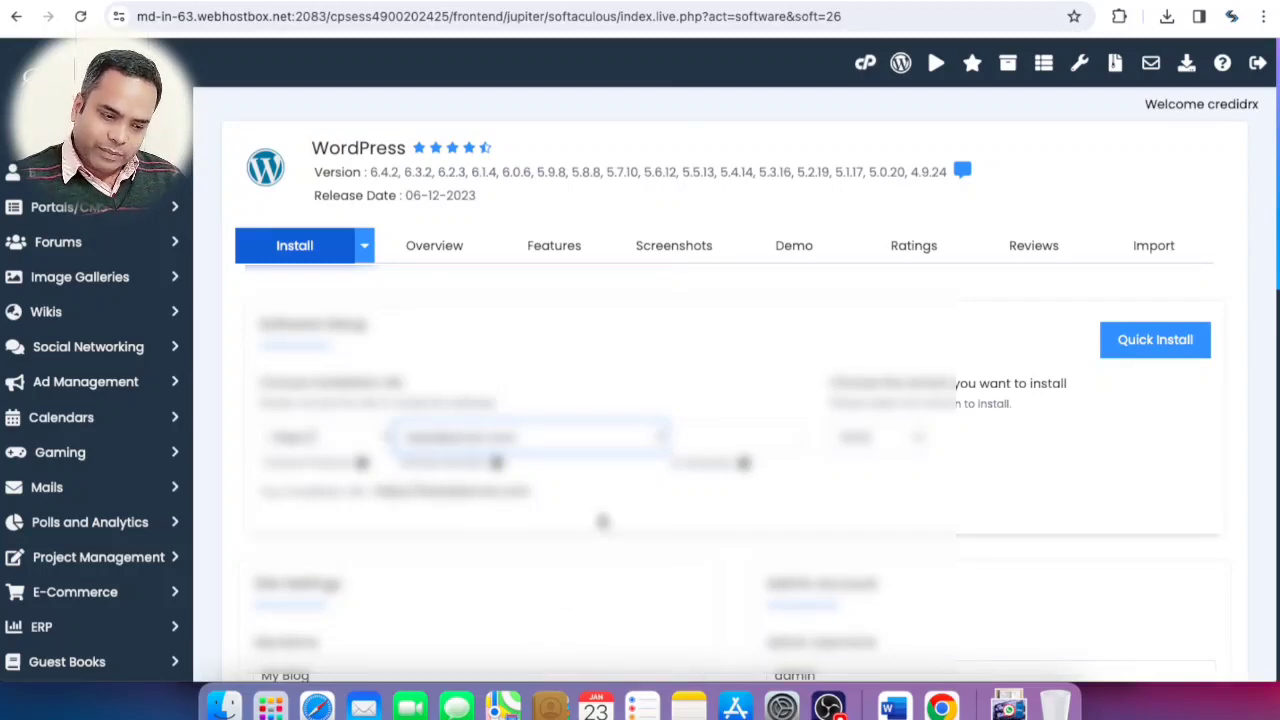
{"action": "scroll", "coordinate": [599, 514], "scroll_direction": "down", "scroll_amount": 3}
{"action": "scroll", "coordinate": [599, 514], "scroll_direction": "down", "scroll_amount": 2}
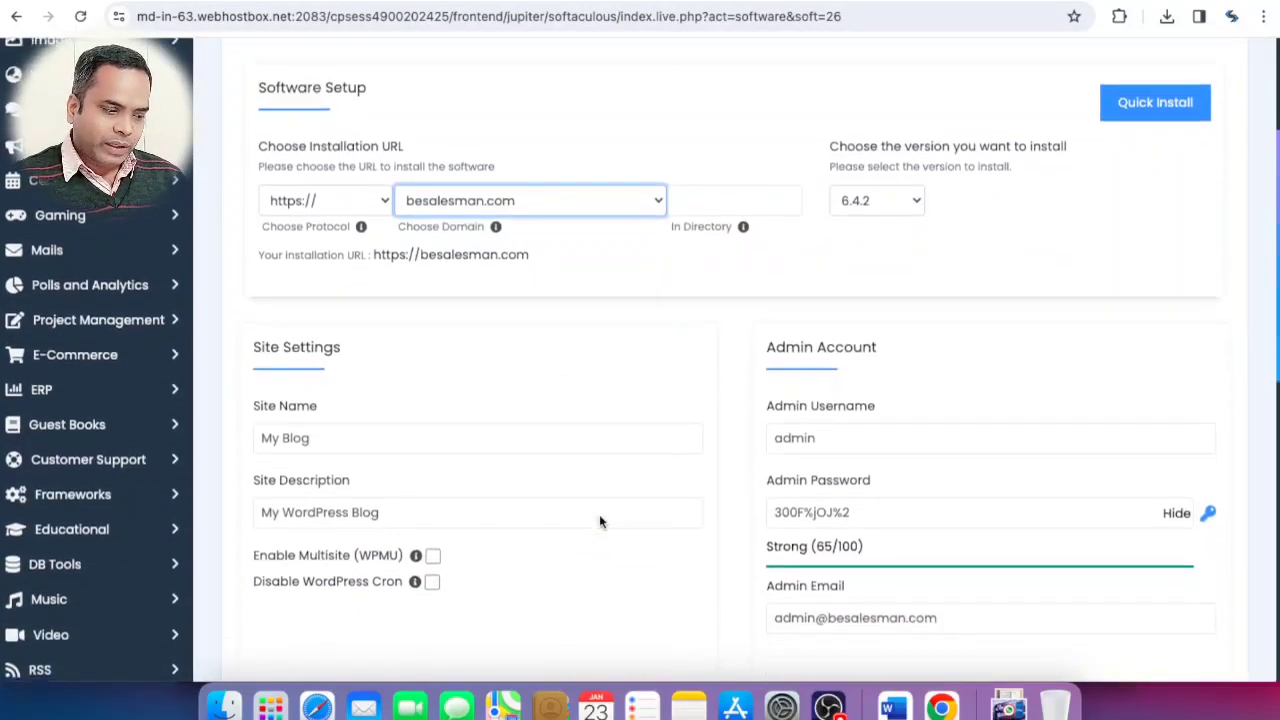
Step: Set the site name to 'Be SalesMan' and the description to 'SalesMan On Mobile'
{"action": "left_click", "coordinate": [383, 412]}
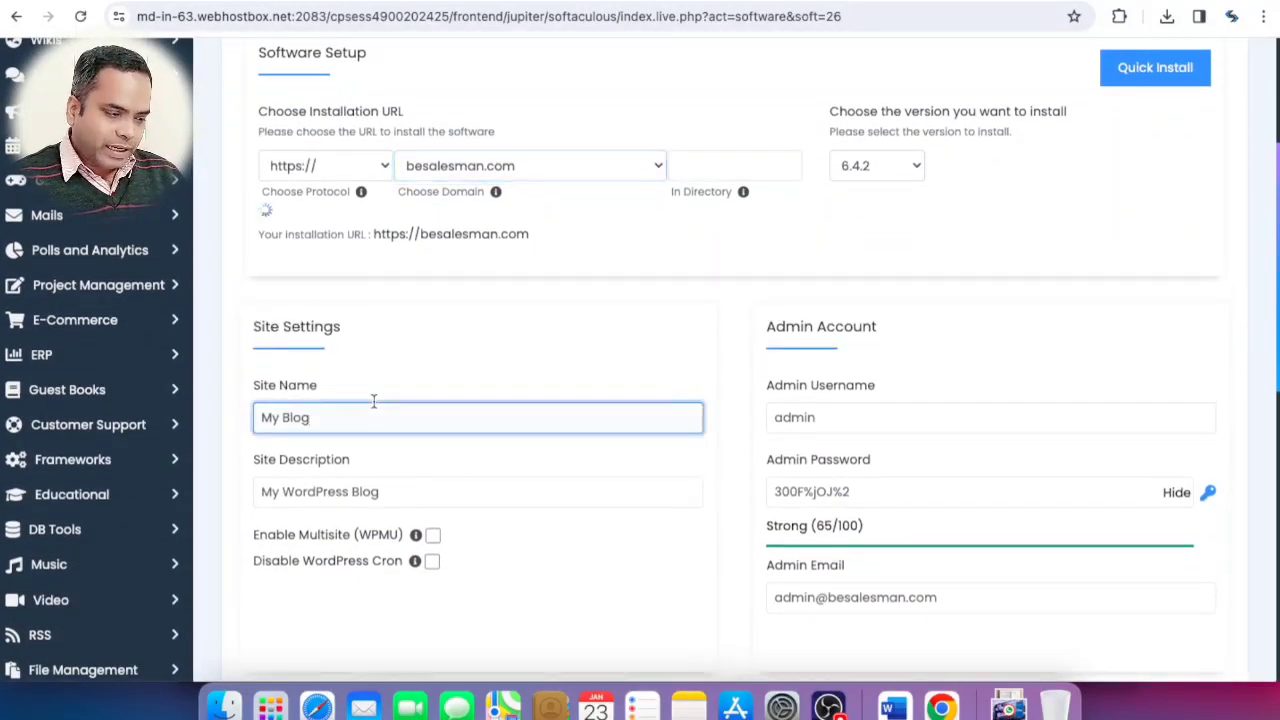
{"action": "key", "text": "ctrl+a"}
{"action": "type", "text": "Be Sal"}
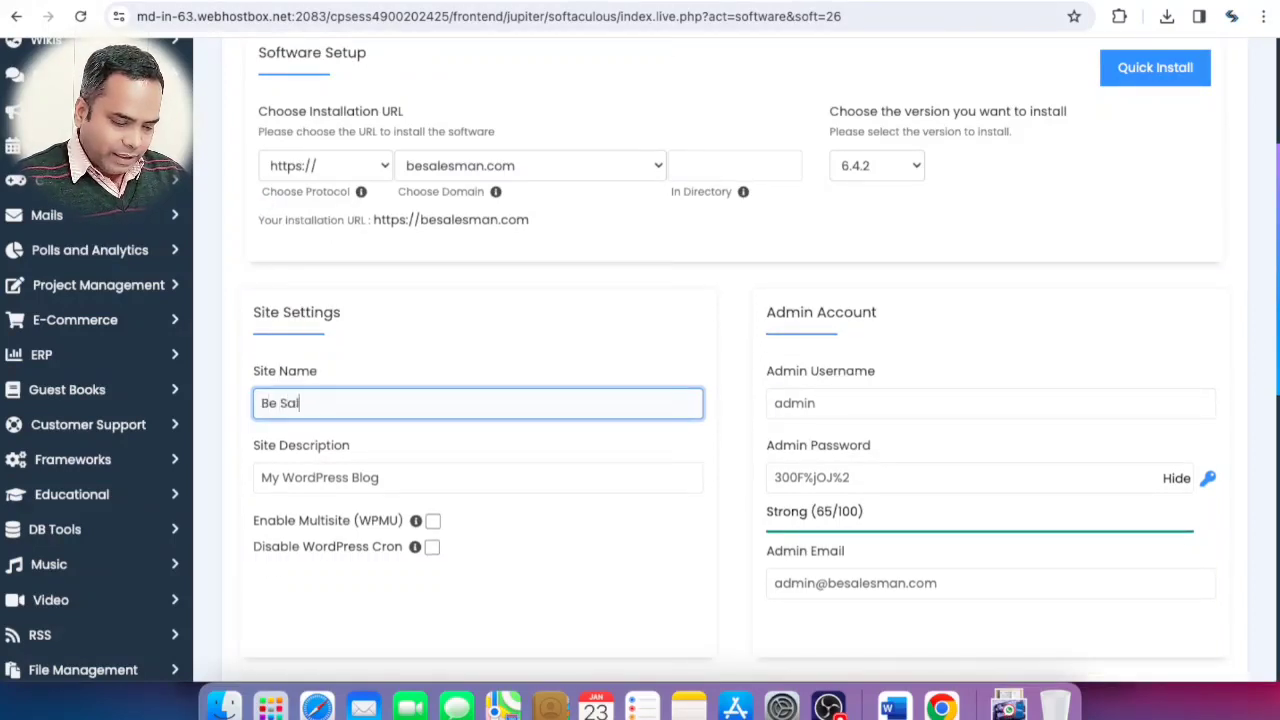
{"action": "type", "text": "esMan"}
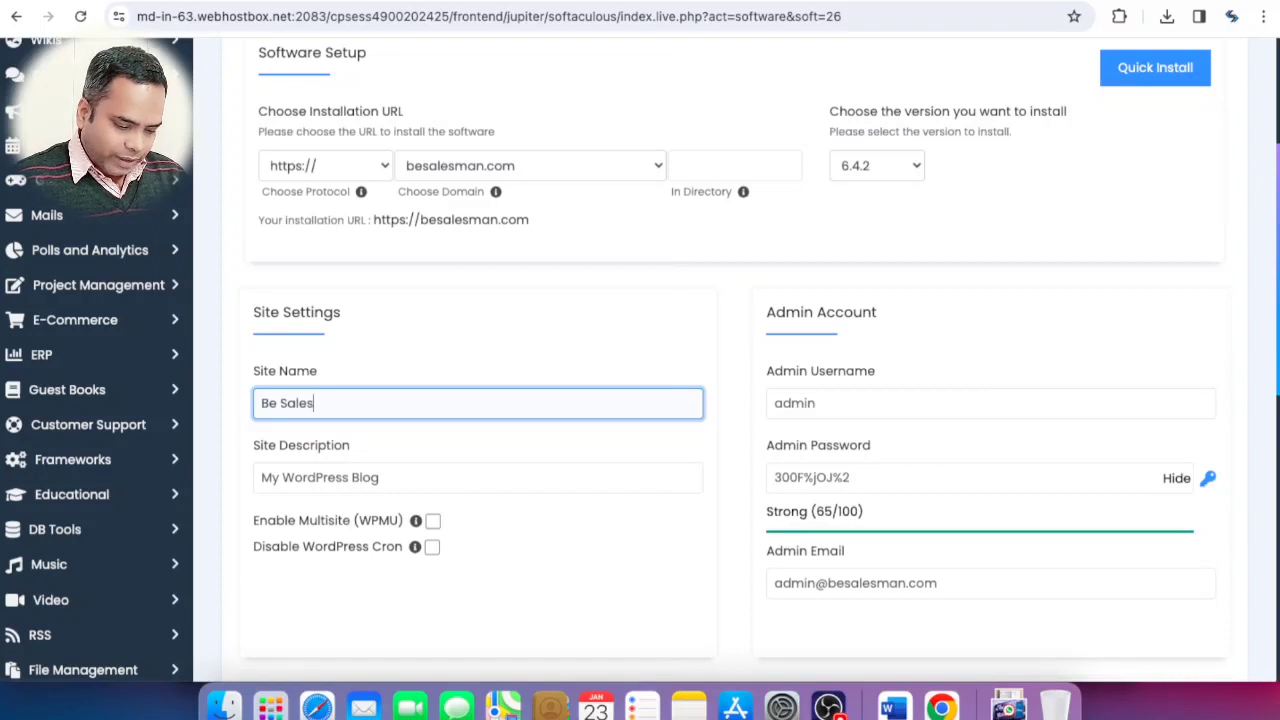
{"action": "left_click", "coordinate": [381, 479]}
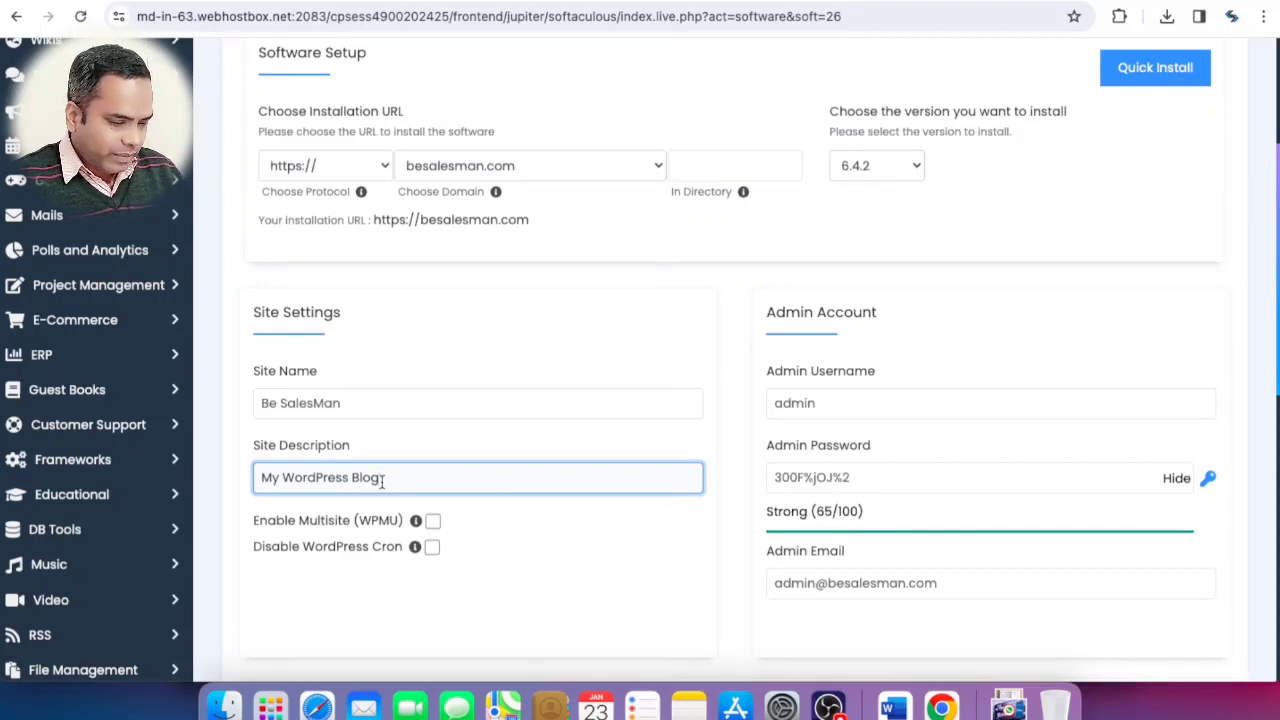
{"action": "key", "text": "super+a"}
{"action": "type", "text": "Sa"}
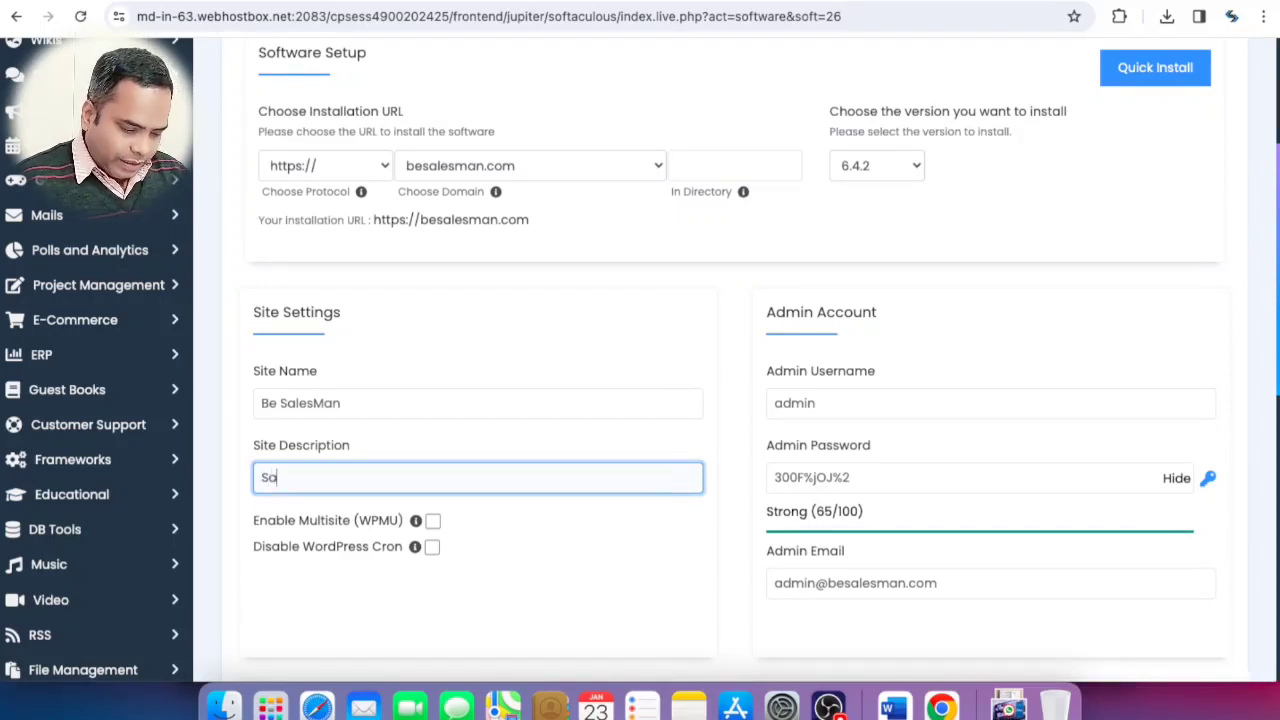
{"action": "type", "text": "lesman On Mobile"}
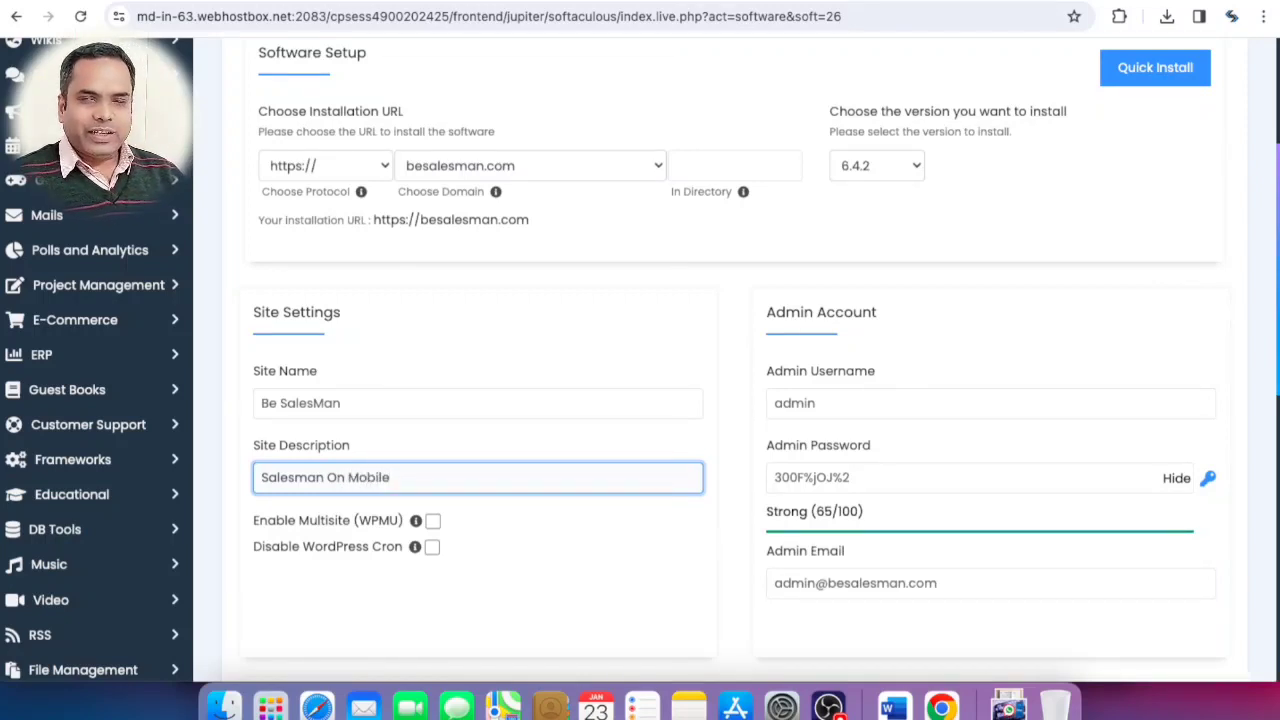
{"action": "left_click", "coordinate": [308, 480]}
{"action": "key", "text": "BackSpace"}
{"action": "type", "text": "M"}
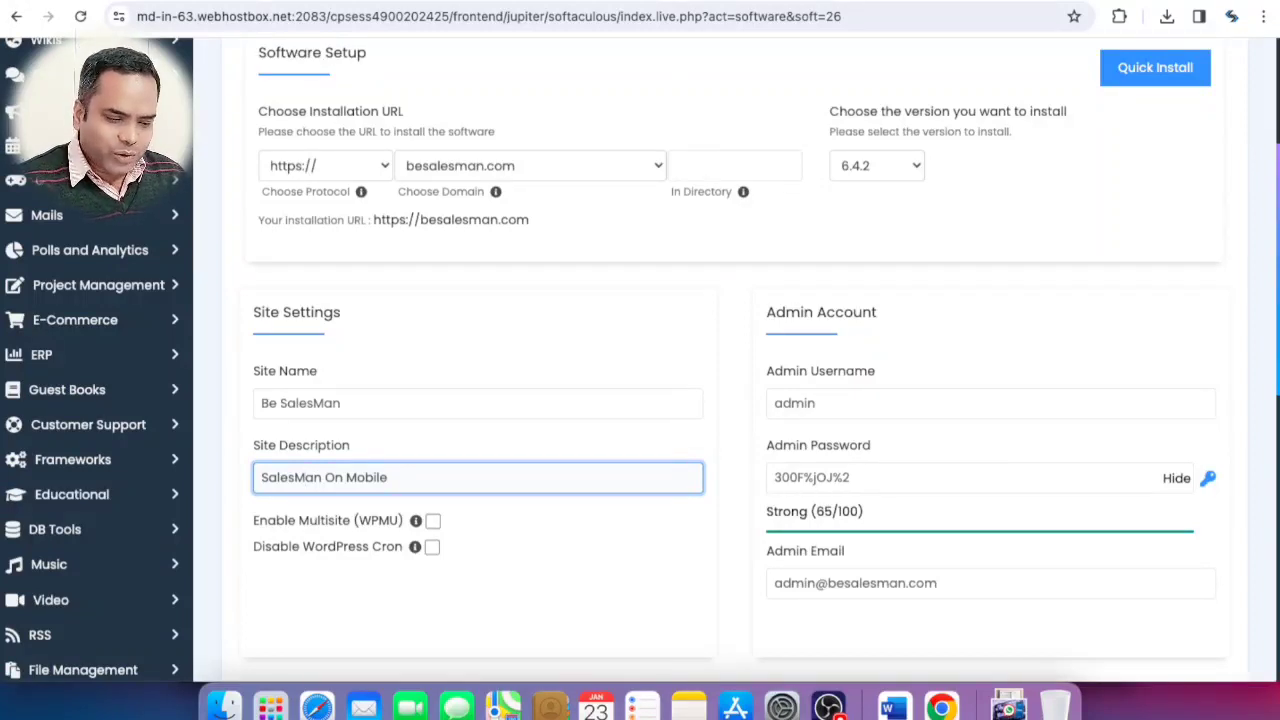
Step: Enter a new admin username, admin password and admin email address
{"action": "left_click", "coordinate": [833, 411]}
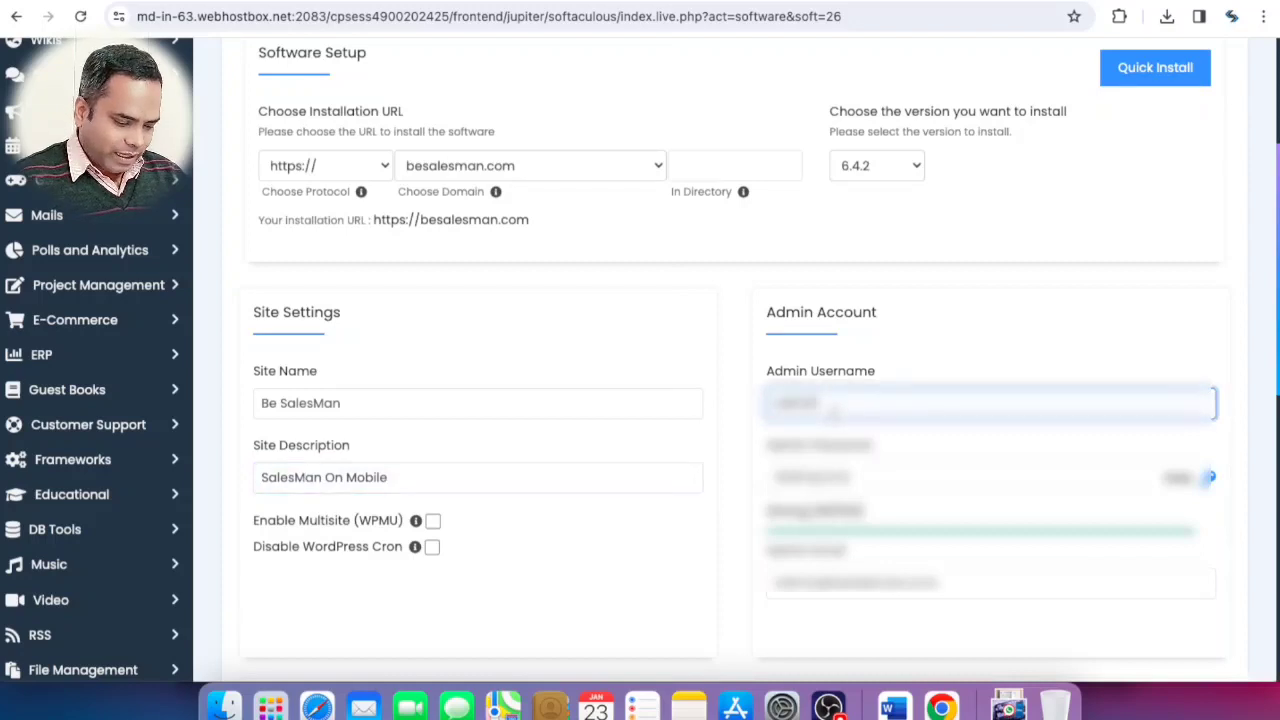
{"action": "type", "text": "besalesman"}
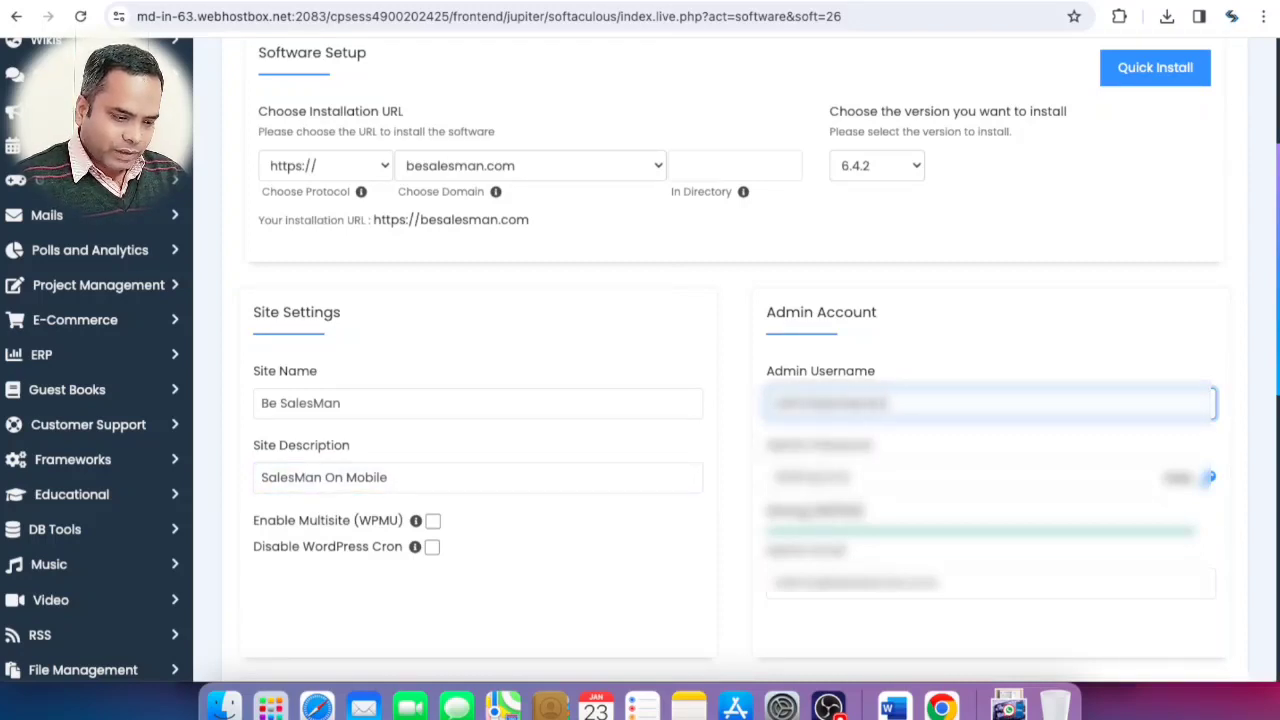
{"action": "left_click", "coordinate": [869, 484]}
{"action": "key", "text": "super+a"}
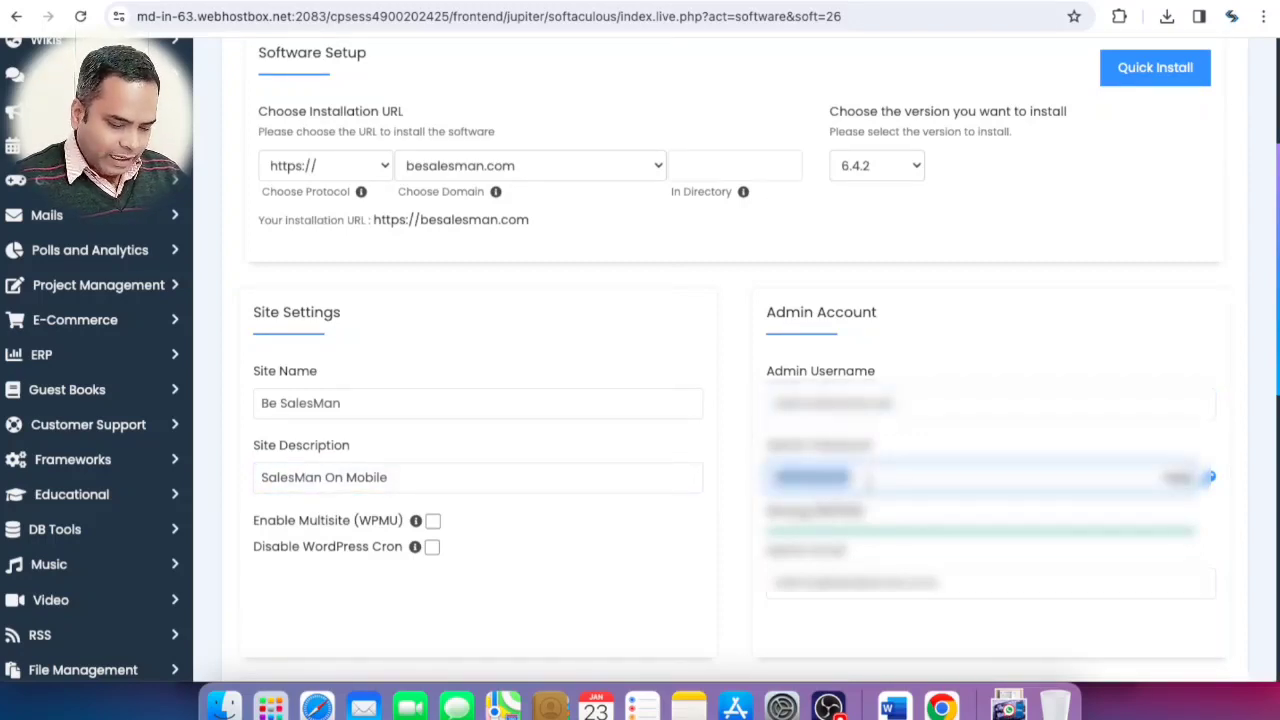
{"action": "type", "text": "*******"}
{"action": "key", "text": "BackSpace"}
{"action": "key", "text": "BackSpace"}
{"action": "key", "text": "BackSpace"}
{"action": "key", "text": "BackSpace"}
{"action": "key", "text": "BackSpace"}
{"action": "type", "text": "********"}
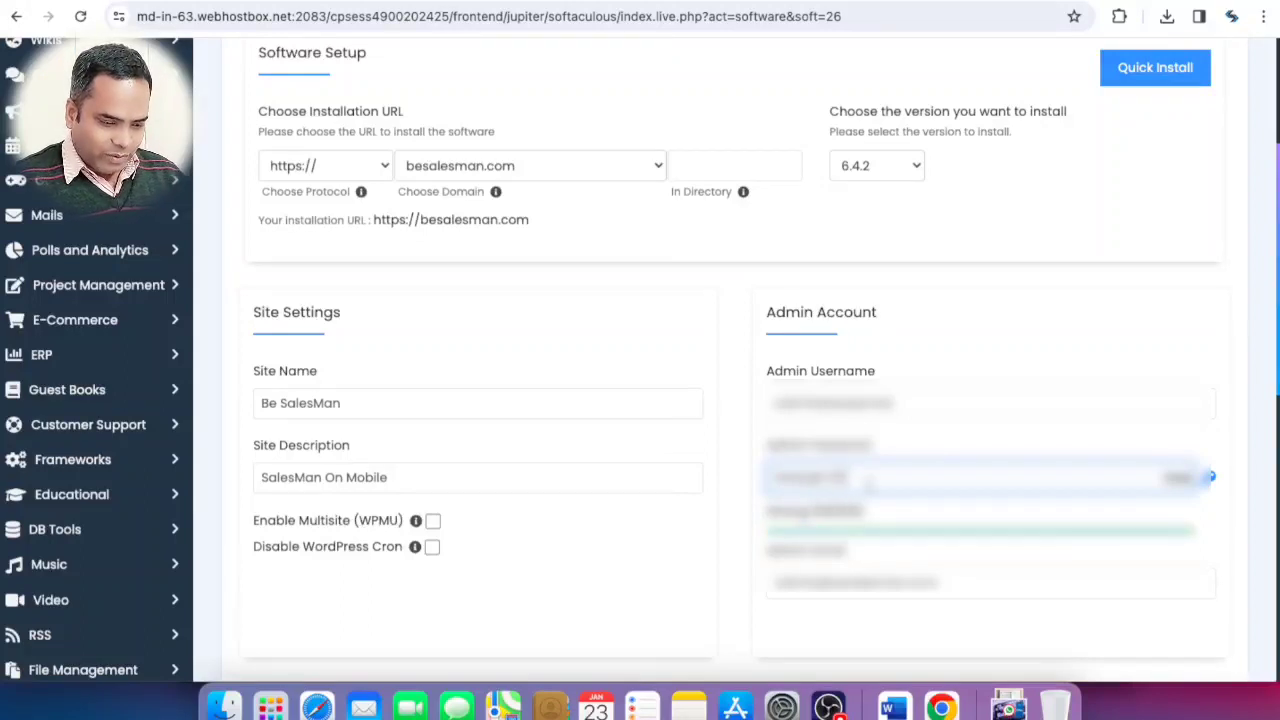
{"action": "left_click_drag", "start_coordinate": [818, 586], "coordinate": [776, 588]}
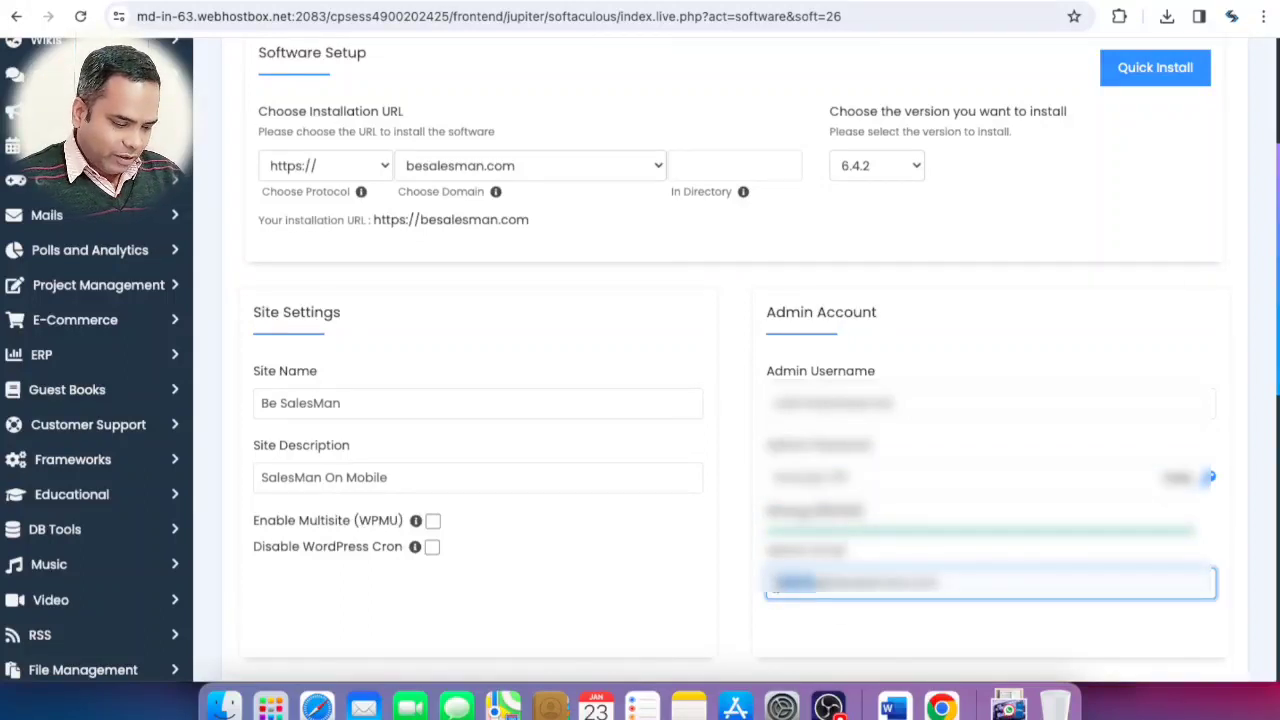
{"action": "key", "text": "BackSpace"}
{"action": "type", "text": "info"}
{"action": "scroll", "coordinate": [731, 614], "scroll_direction": "down", "scroll_amount": 6}
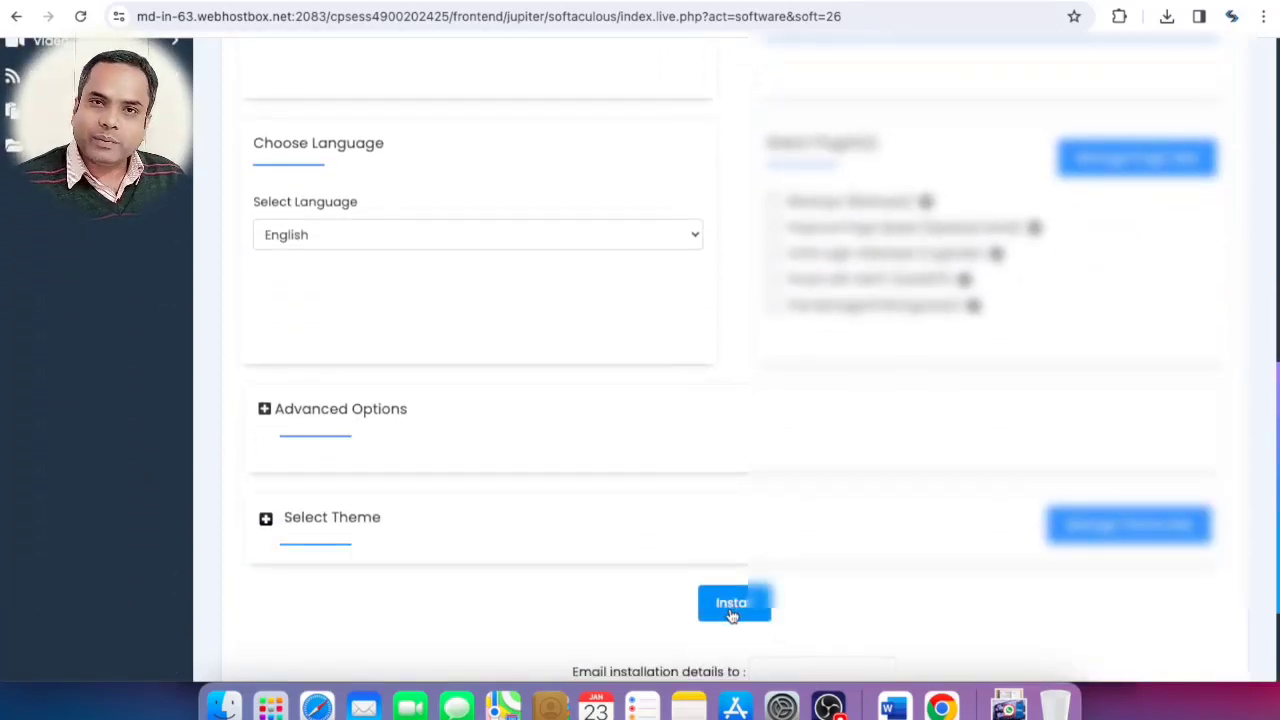
Step: Submit the WordPress installation for besalesman.com
{"action": "left_click", "coordinate": [733, 604]}
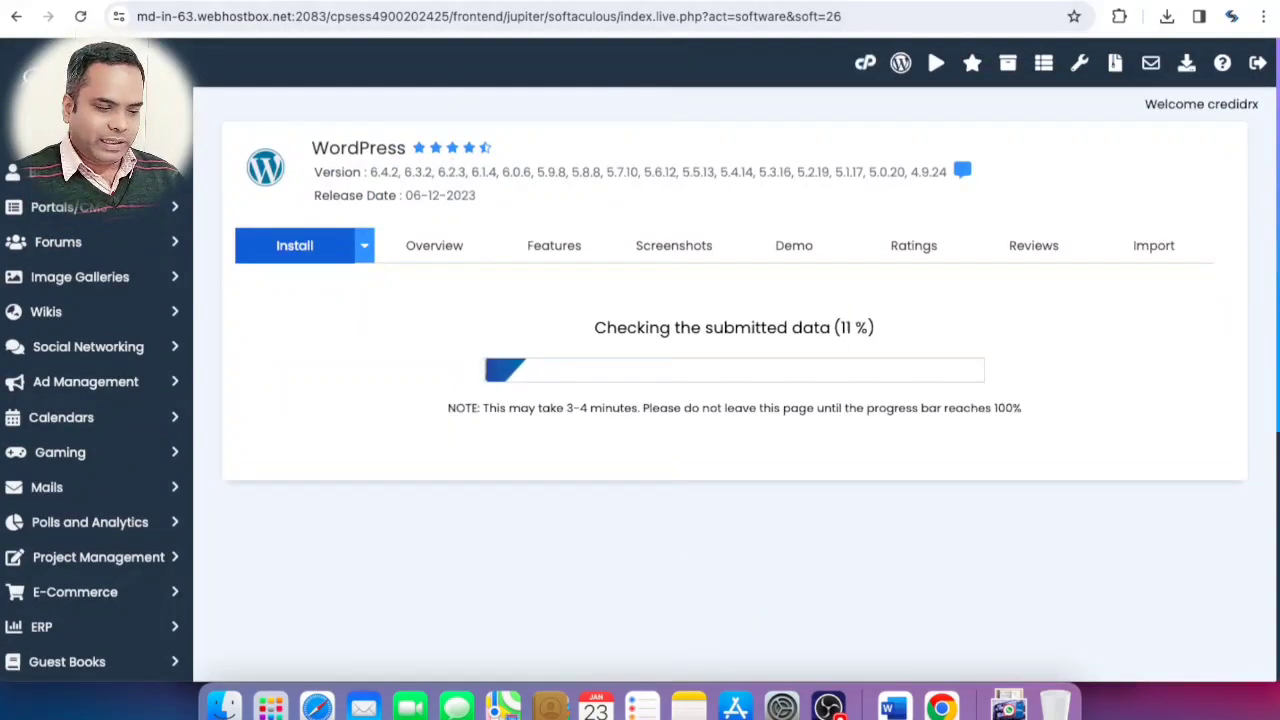
{"action": "left_click", "coordinate": [490, 1]}
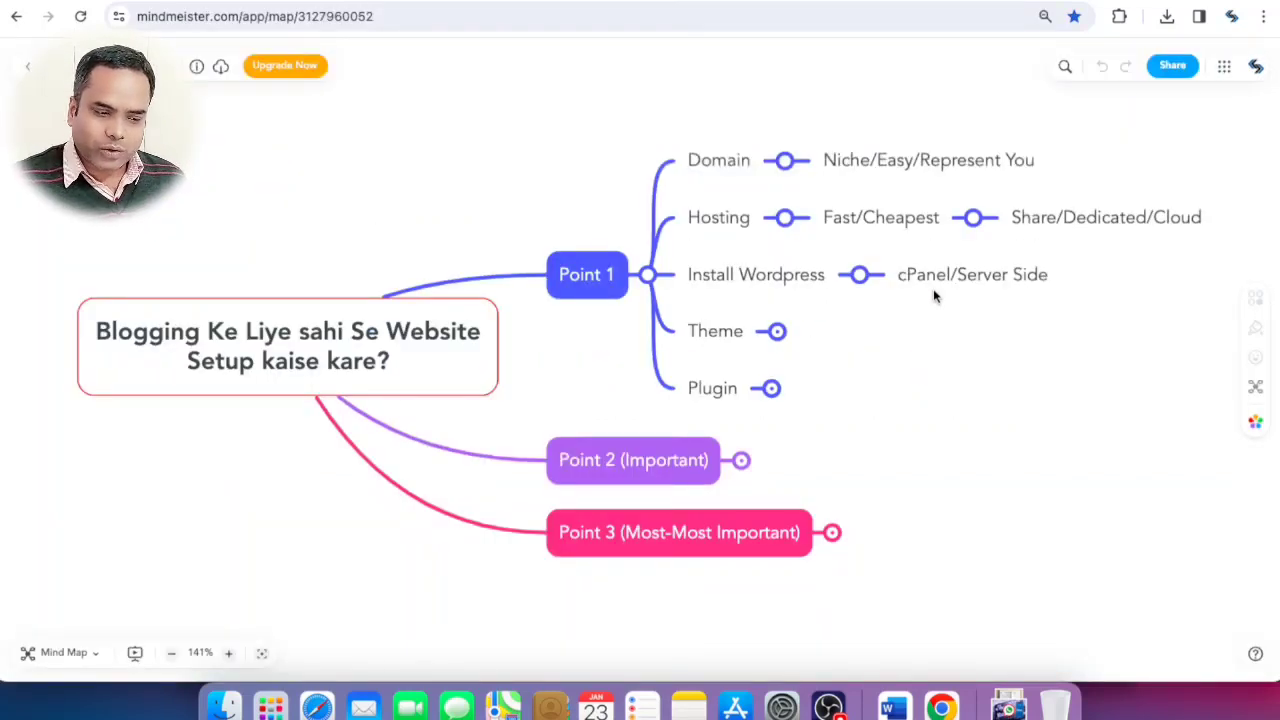
Step: Reveal the 'Light/Simple' note under the Theme branch
{"action": "left_click", "coordinate": [779, 336]}
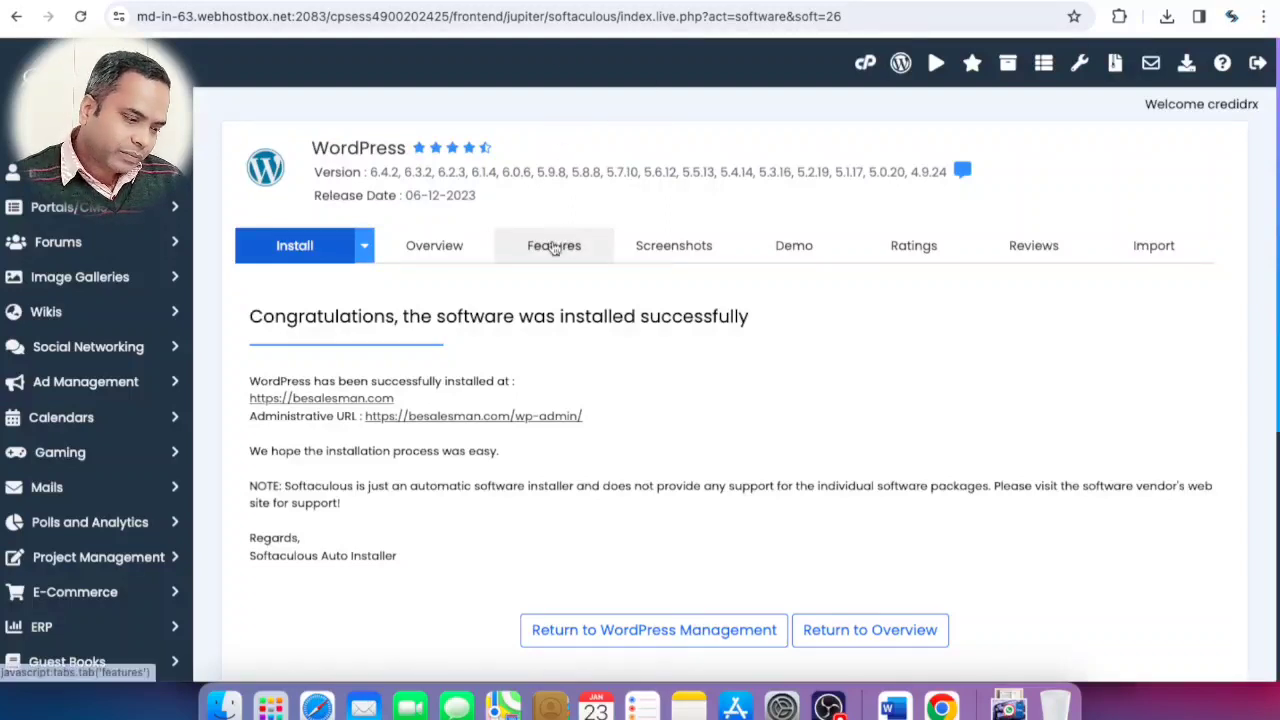
Step: View the live besalesman.com site, then return to the installation confirmation
{"action": "left_click", "coordinate": [388, 400]}
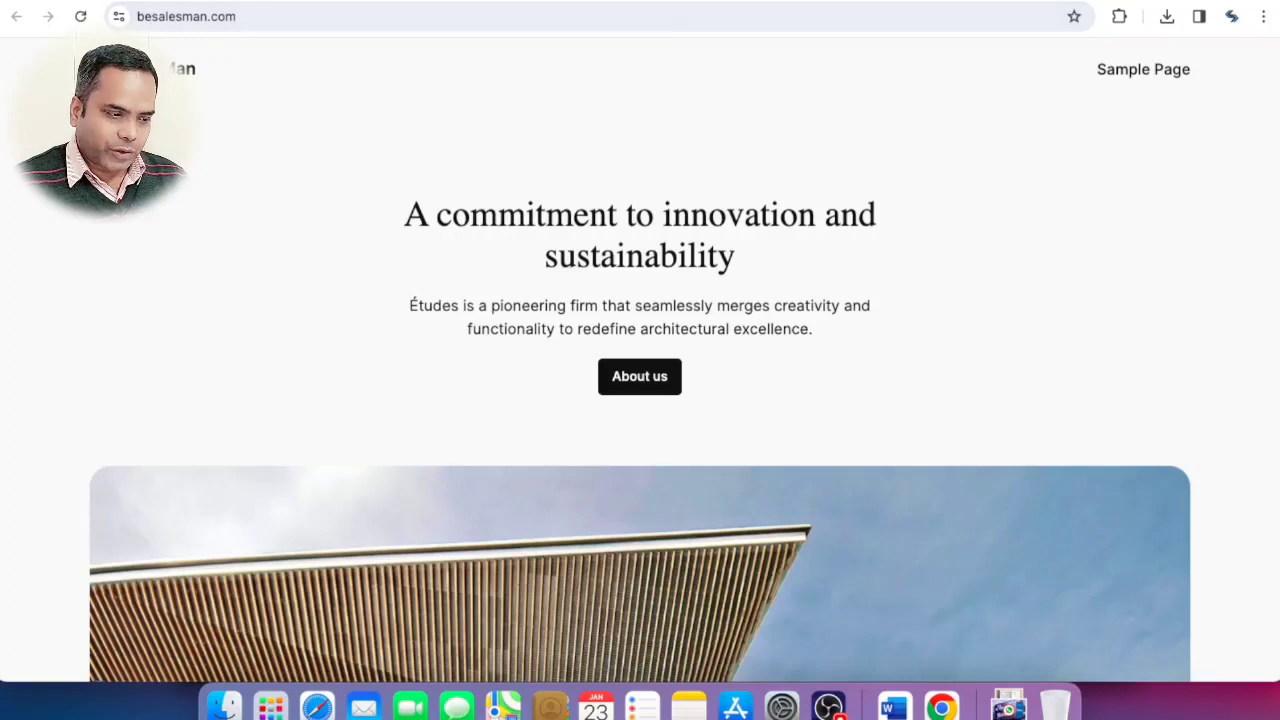
{"action": "key", "text": "ctrl+shift+Tab"}
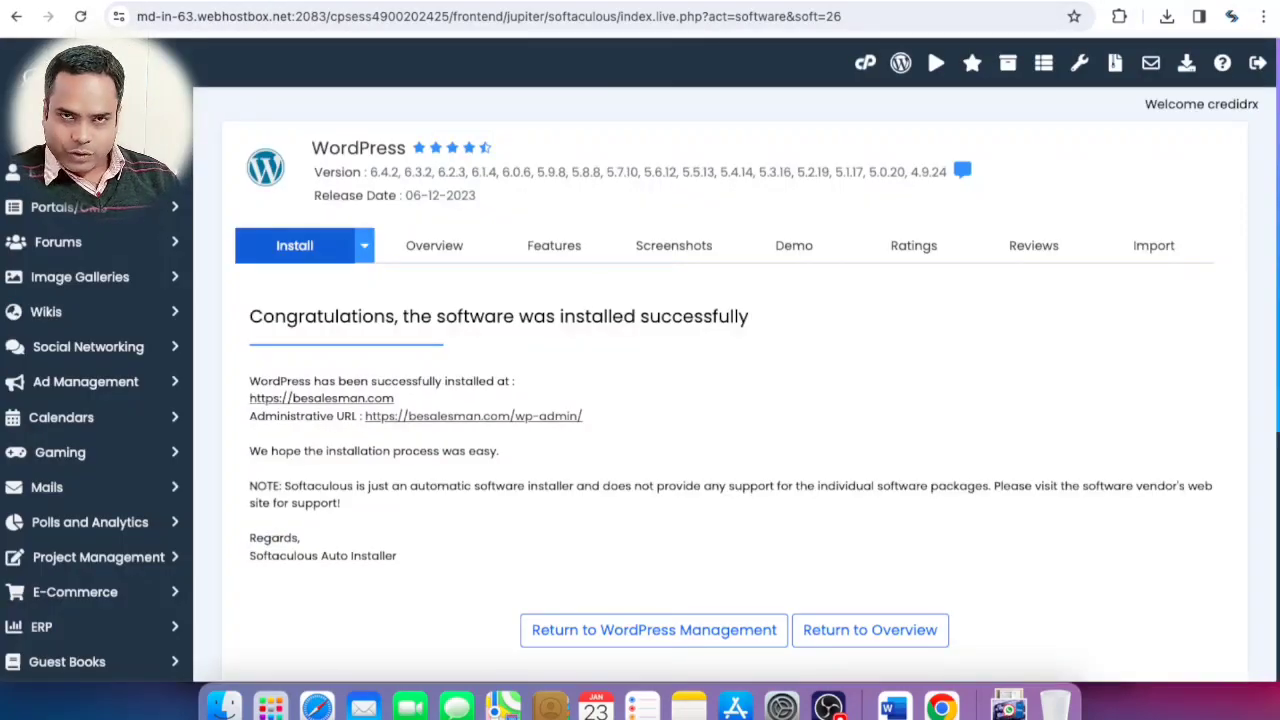
Step: Open the besalesman.com wp-admin dashboard and go to Installed Plugins
{"action": "left_click", "coordinate": [440, 416]}
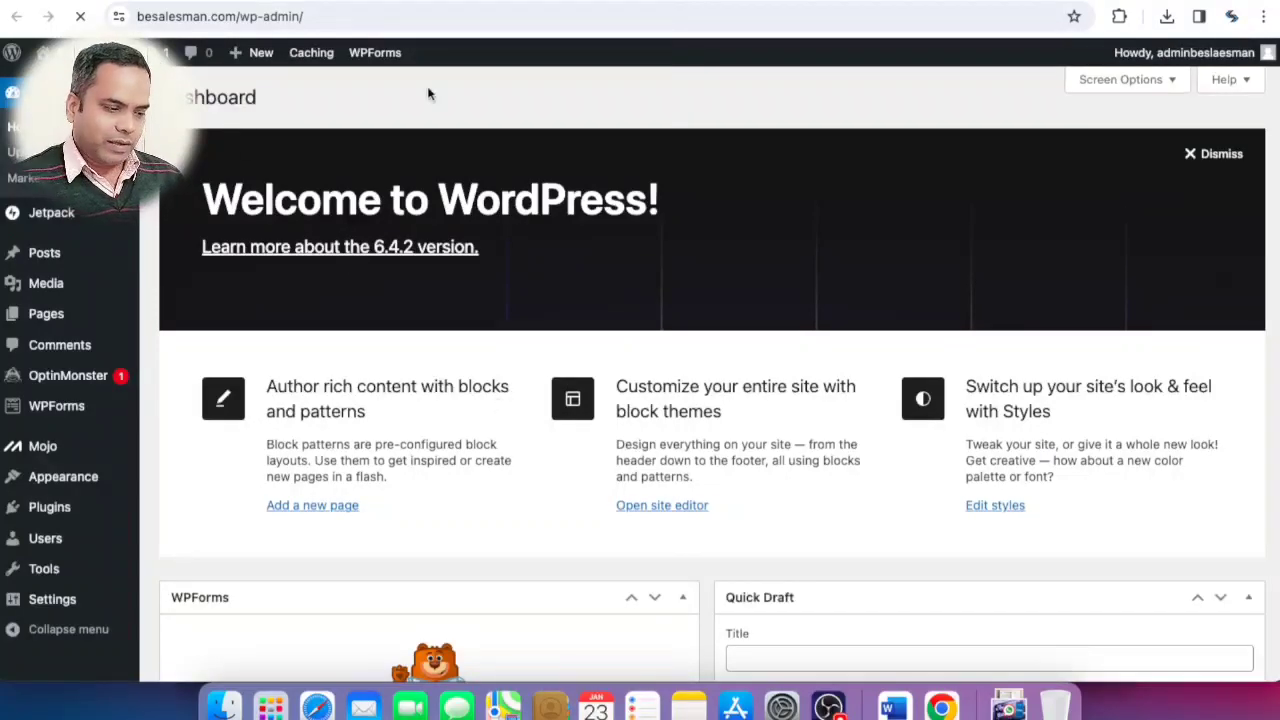
{"action": "scroll", "coordinate": [438, 312], "scroll_direction": "down", "scroll_amount": 5}
{"action": "scroll", "coordinate": [438, 312], "scroll_direction": "down", "scroll_amount": 10}
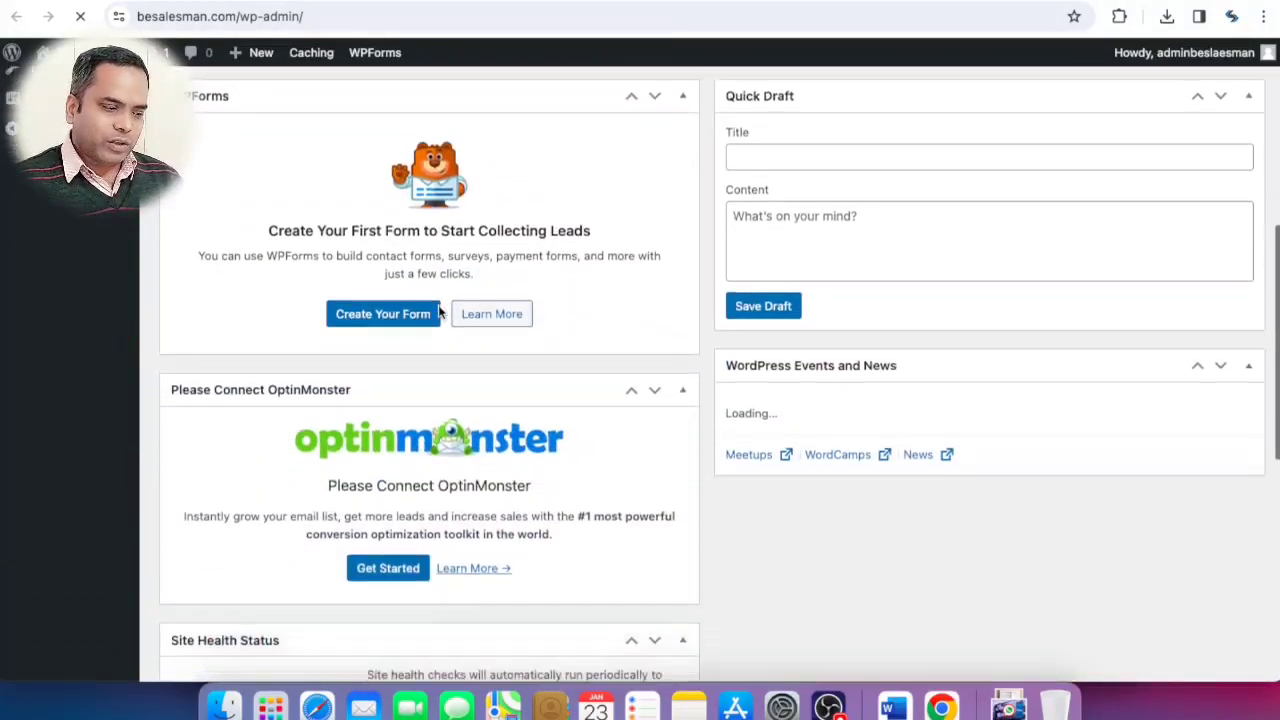
{"action": "scroll", "coordinate": [438, 312], "scroll_direction": "up", "scroll_amount": 15}
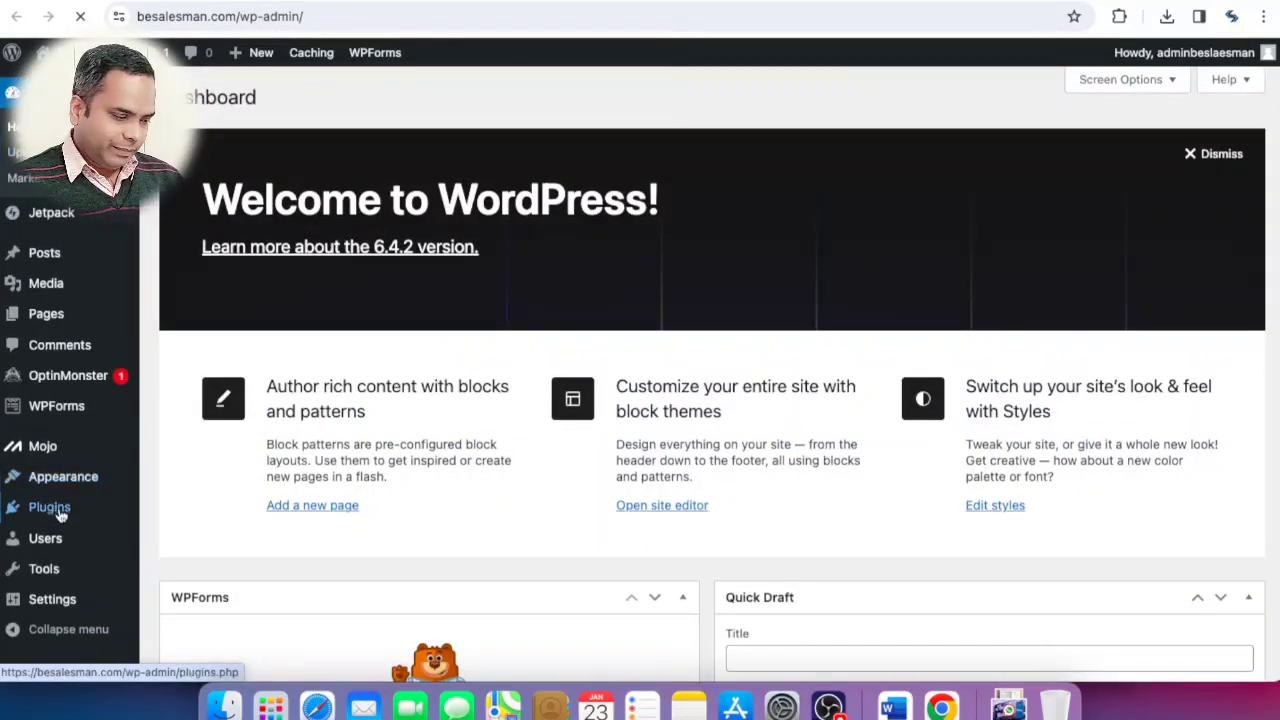
{"action": "mouse_move", "coordinate": [60, 513]}
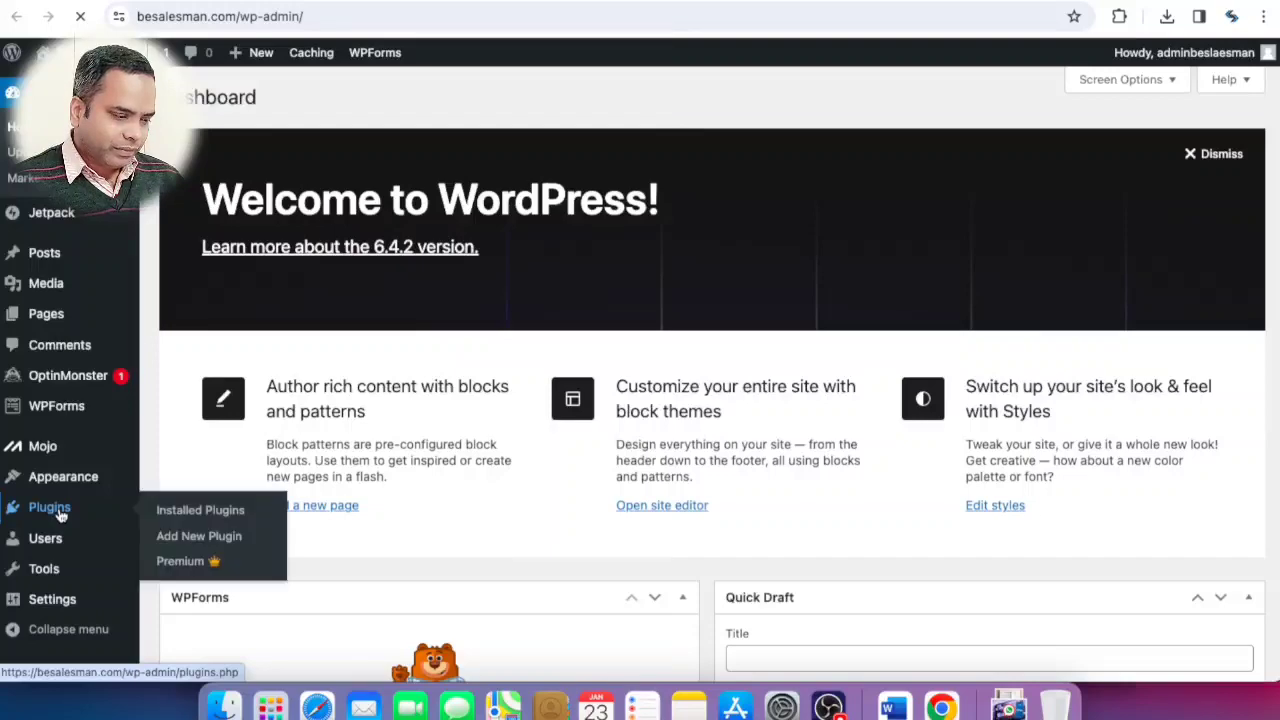
{"action": "left_click", "coordinate": [165, 510]}
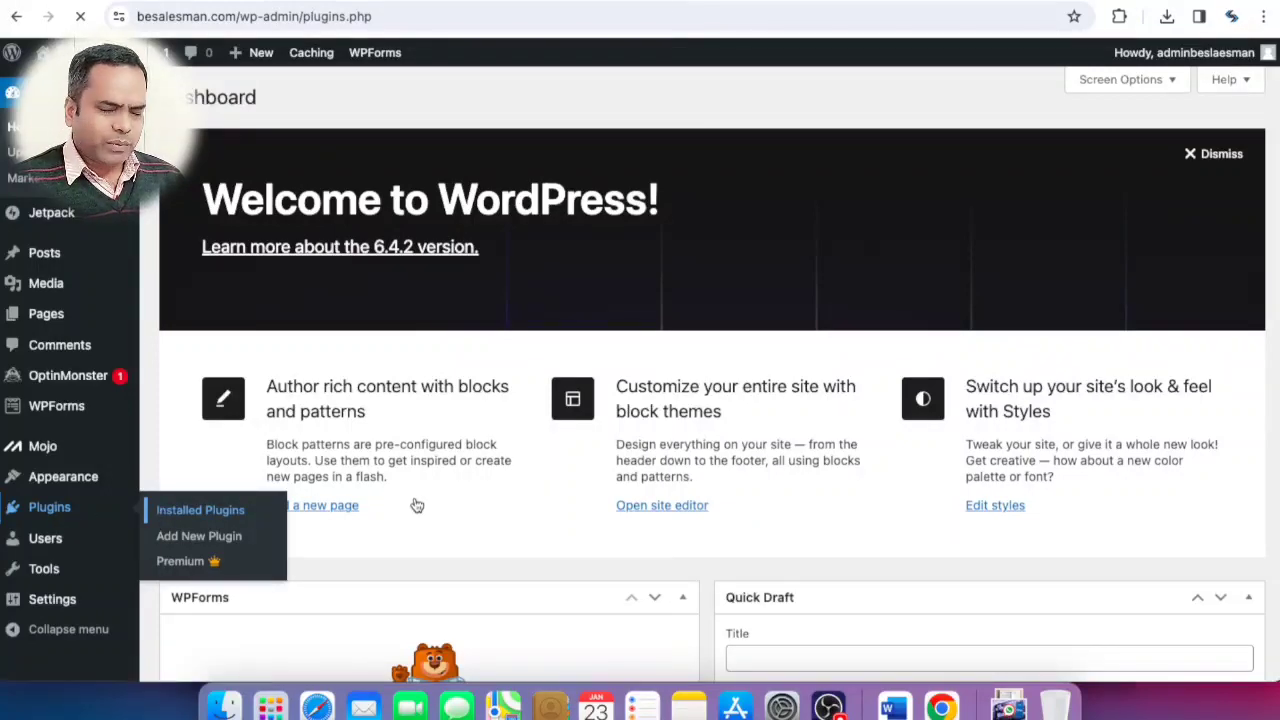
Step: Select all installed plugins and bulk-deactivate them
{"action": "scroll", "coordinate": [414, 496], "scroll_direction": "down", "scroll_amount": 5}
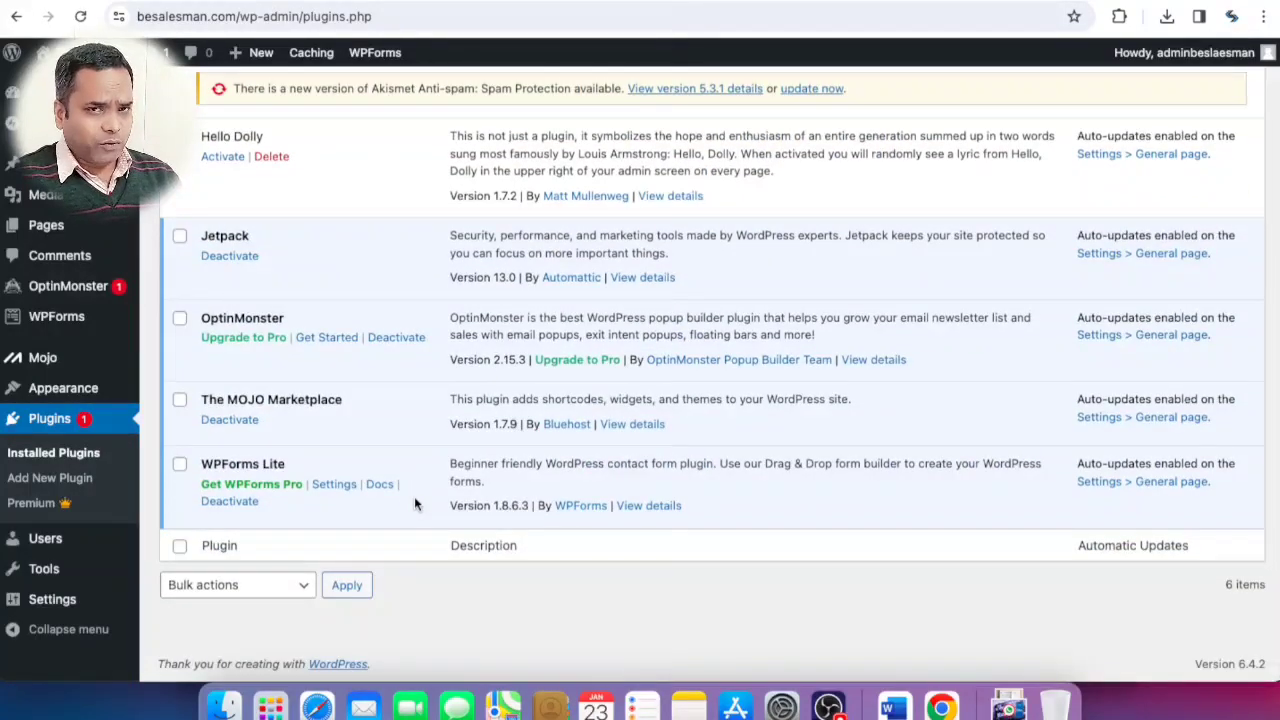
{"action": "scroll", "coordinate": [415, 503], "scroll_direction": "up", "scroll_amount": 3}
{"action": "scroll", "coordinate": [414, 496], "scroll_direction": "up", "scroll_amount": 1}
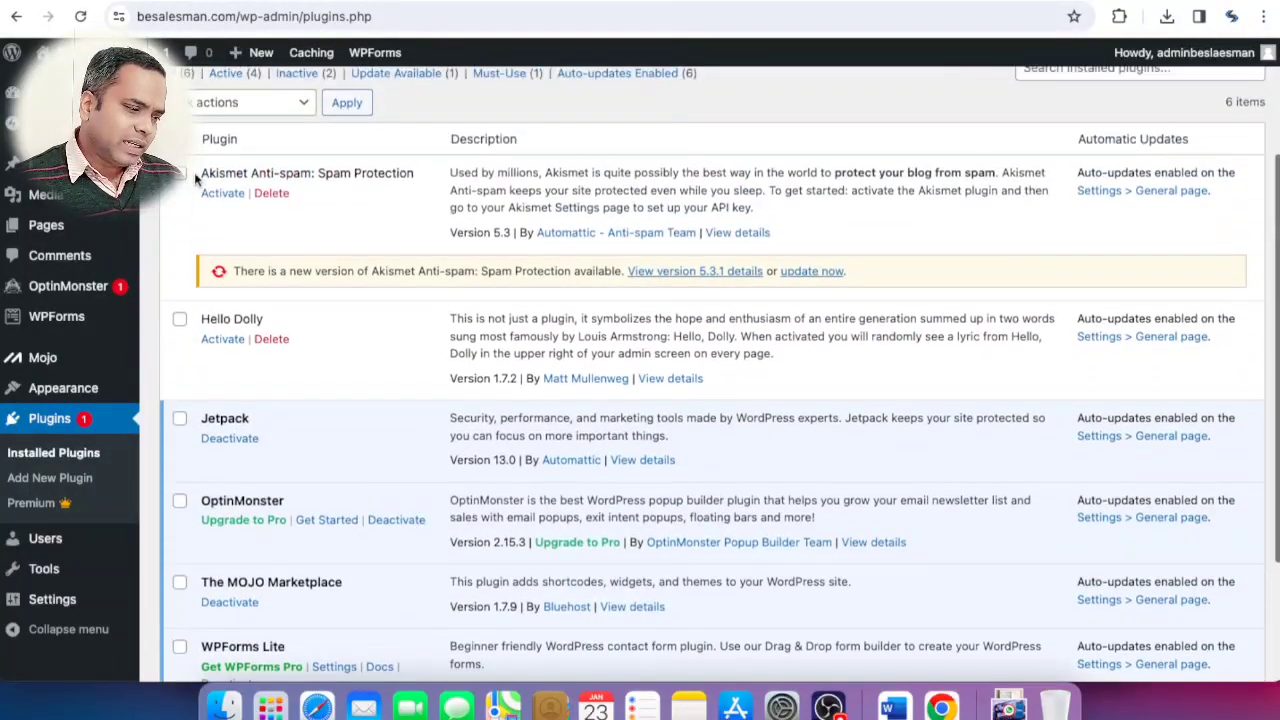
{"action": "left_click", "coordinate": [186, 140]}
{"action": "left_click", "coordinate": [236, 104]}
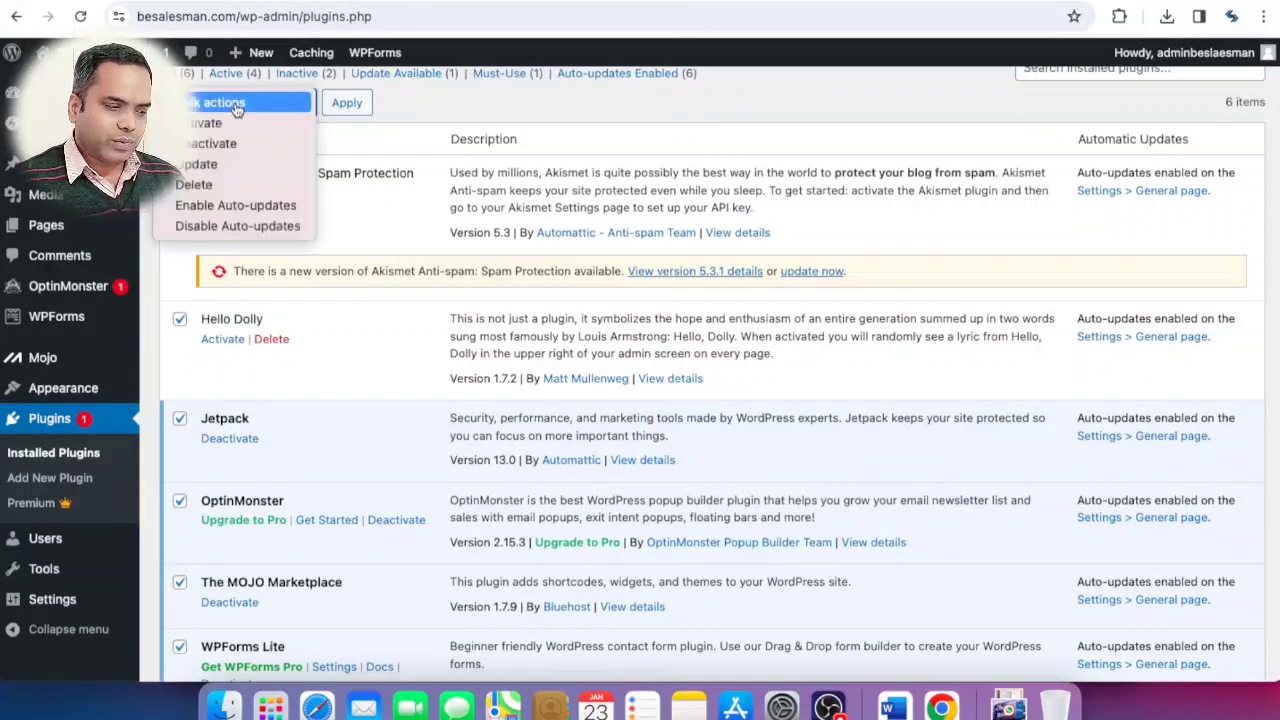
{"action": "left_click", "coordinate": [230, 146]}
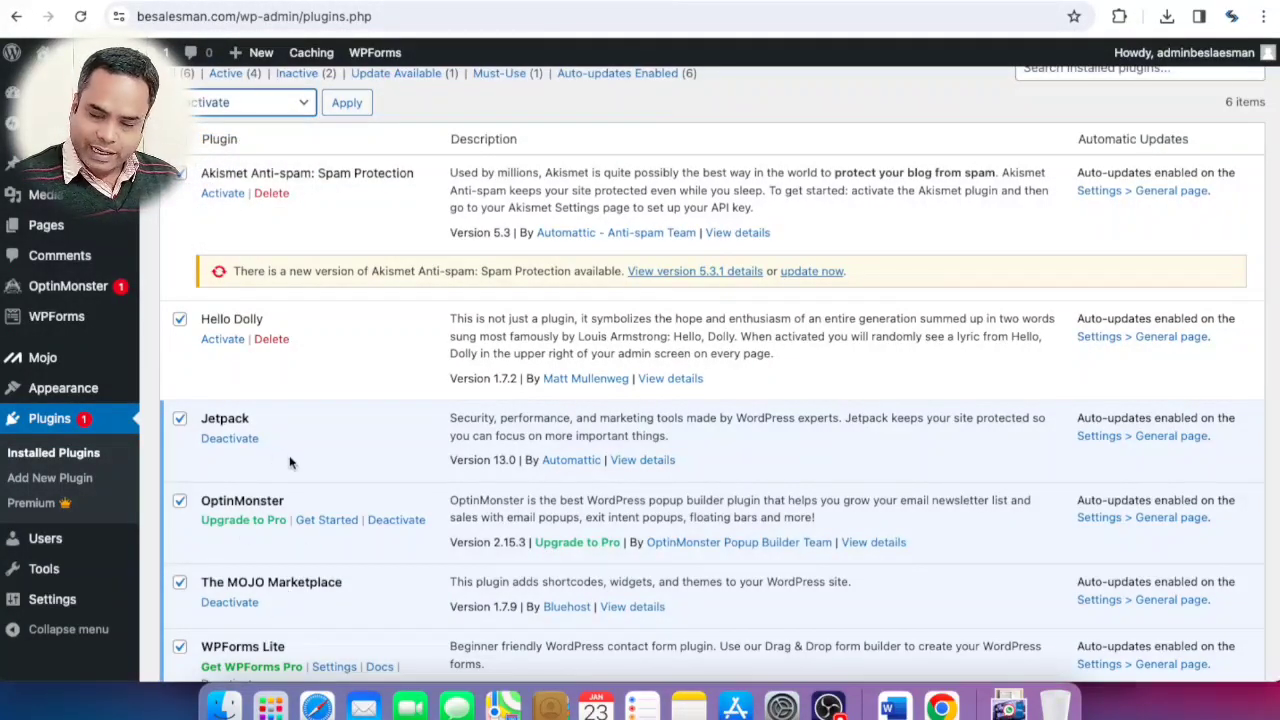
{"action": "left_click", "coordinate": [347, 104]}
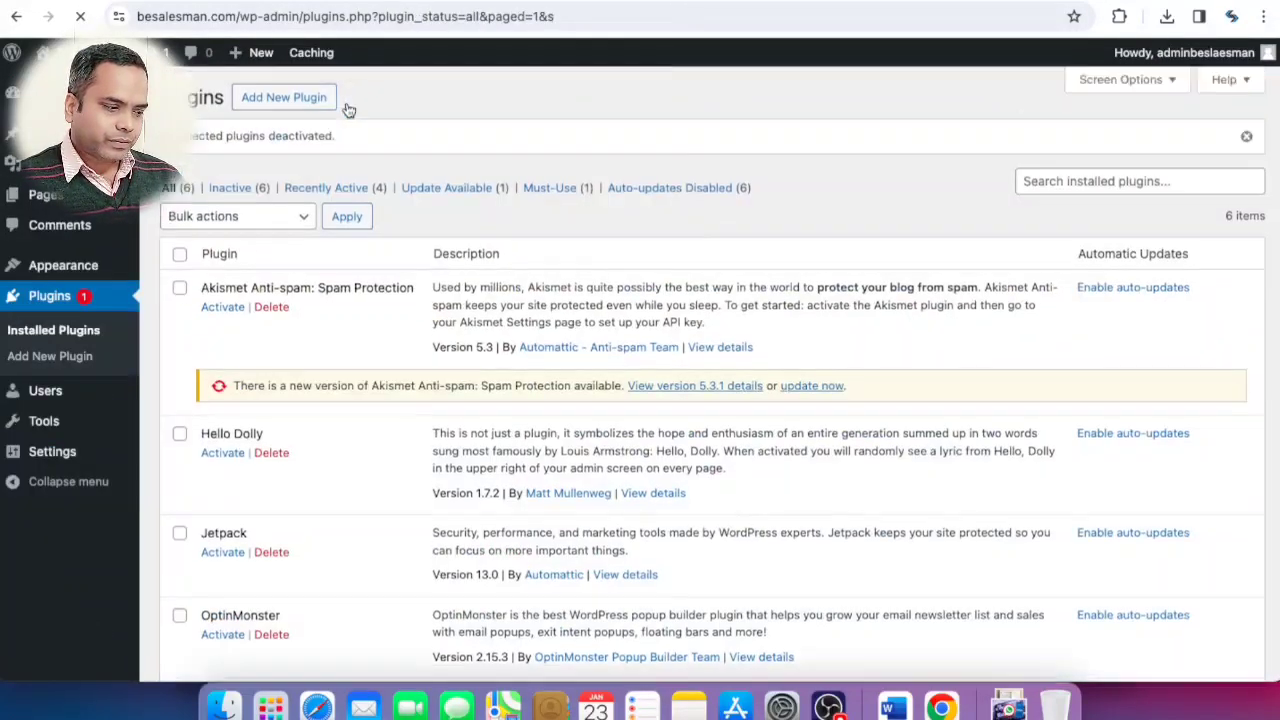
Step: Select all six plugins, including Akismet, Jetpack and WPForms Lite, and bulk-delete them
{"action": "left_click", "coordinate": [180, 258]}
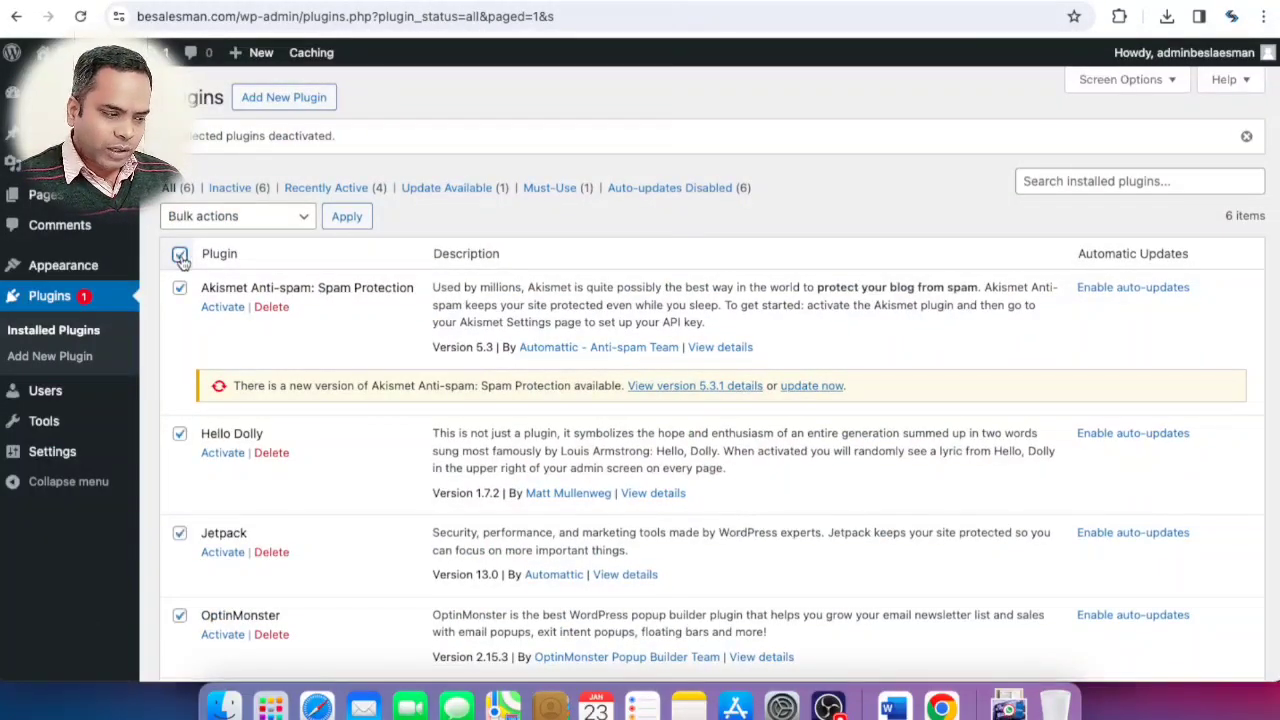
{"action": "left_click", "coordinate": [205, 216]}
{"action": "left_click", "coordinate": [226, 260]}
{"action": "left_click", "coordinate": [251, 212]}
{"action": "left_click", "coordinate": [247, 256]}
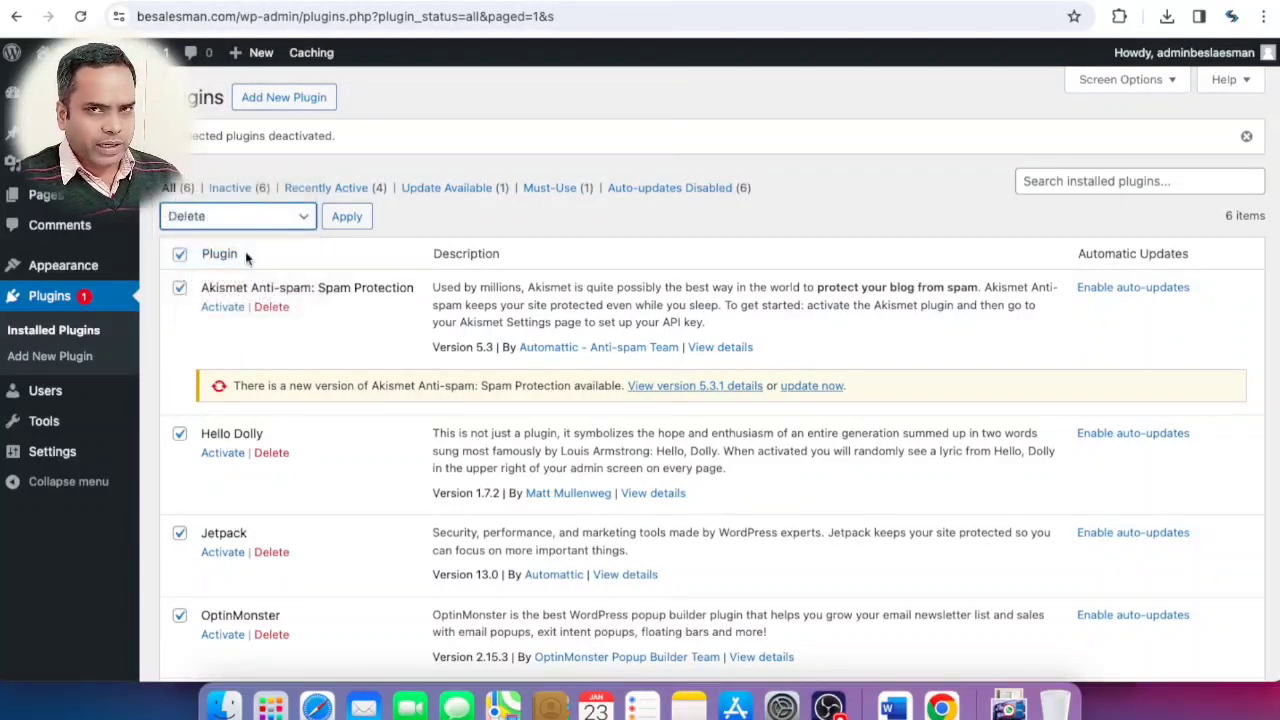
{"action": "left_click", "coordinate": [356, 222]}
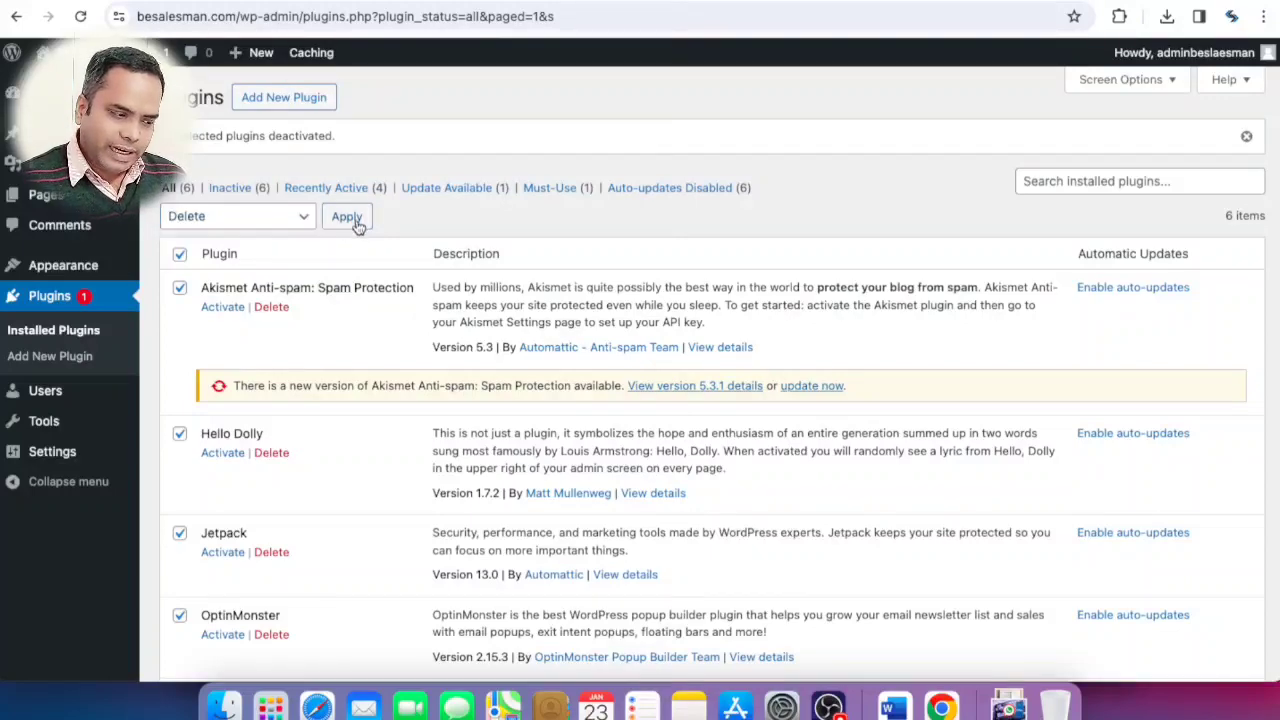
{"action": "left_click", "coordinate": [806, 148]}
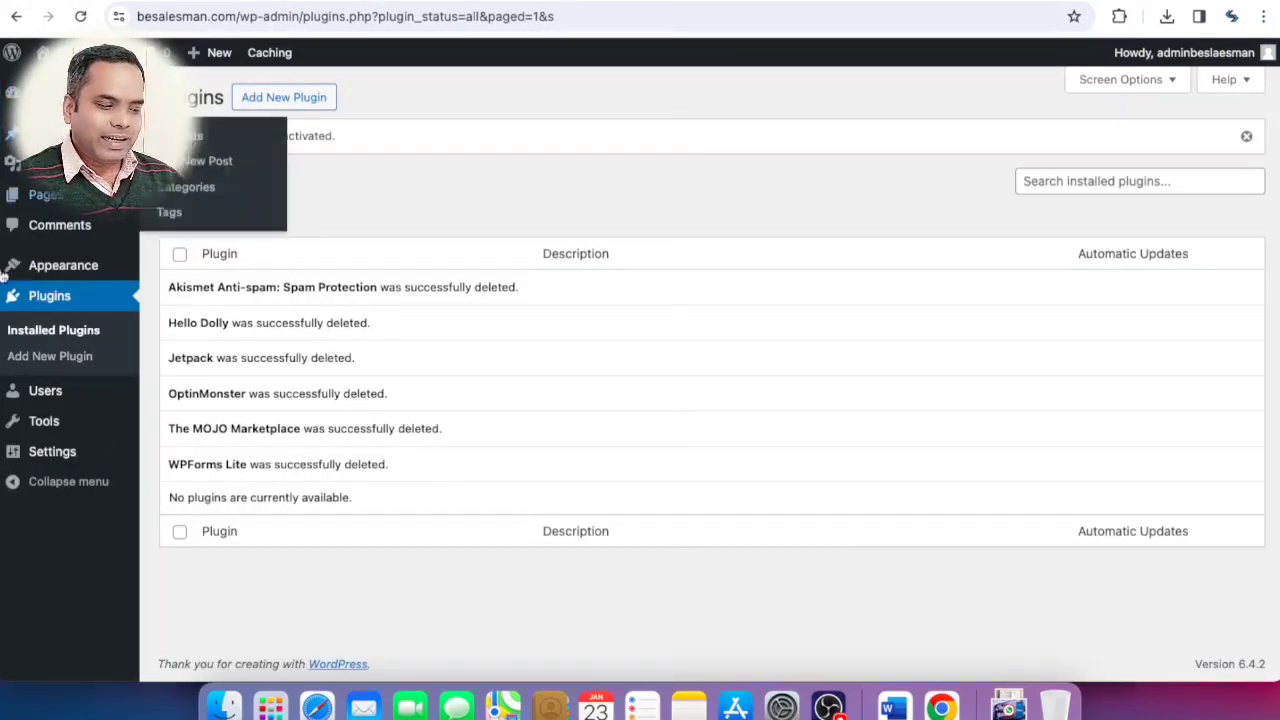
{"action": "mouse_move", "coordinate": [58, 92]}
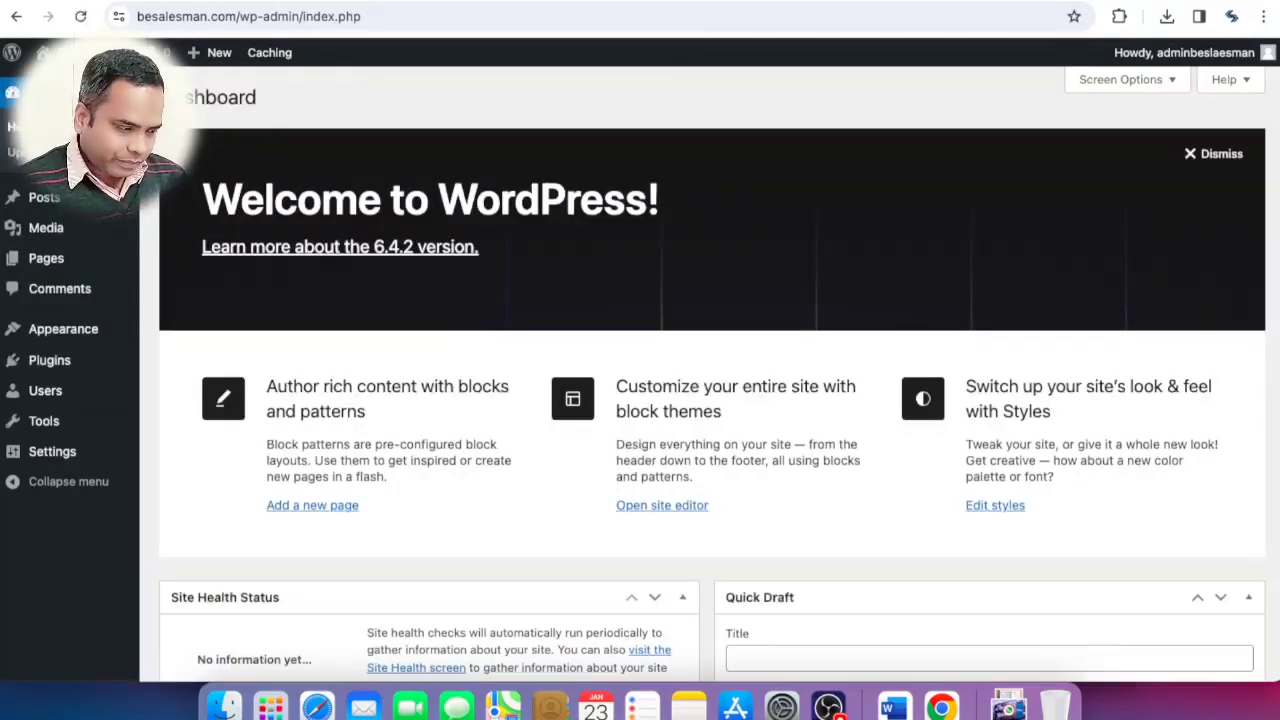
Step: In Screen Options, hide At a Glance, Activity, Quick Draft, WordPress Events and News, and Welcome
{"action": "scroll", "coordinate": [555, 445], "scroll_direction": "down", "scroll_amount": 6}
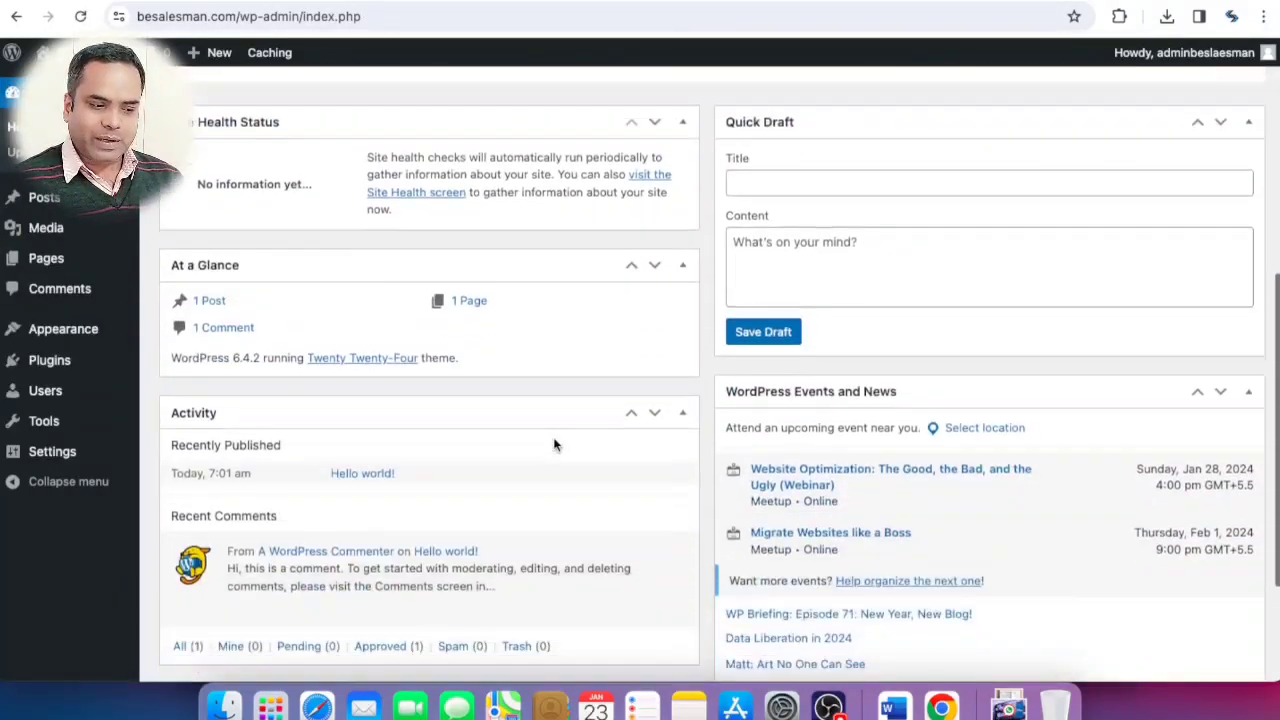
{"action": "scroll", "coordinate": [555, 445], "scroll_direction": "up", "scroll_amount": 2}
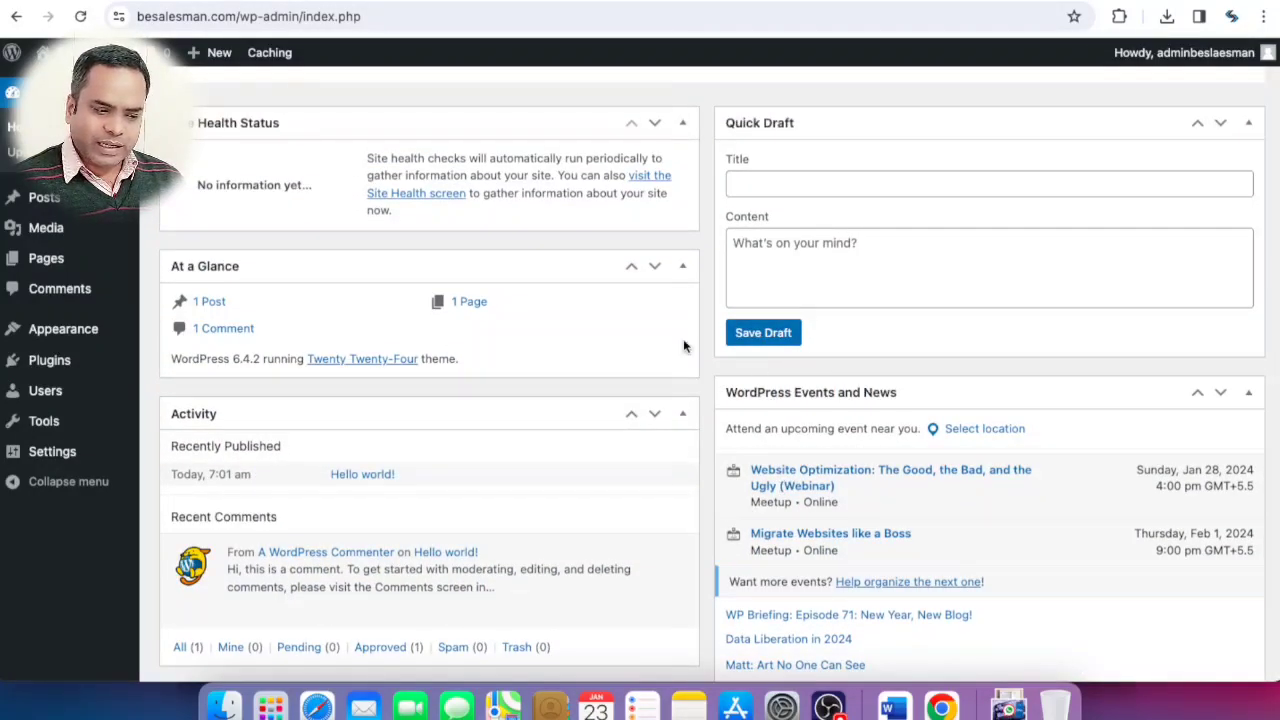
{"action": "scroll", "coordinate": [786, 360], "scroll_direction": "up", "scroll_amount": 2}
{"action": "scroll", "coordinate": [785, 355], "scroll_direction": "up", "scroll_amount": 3}
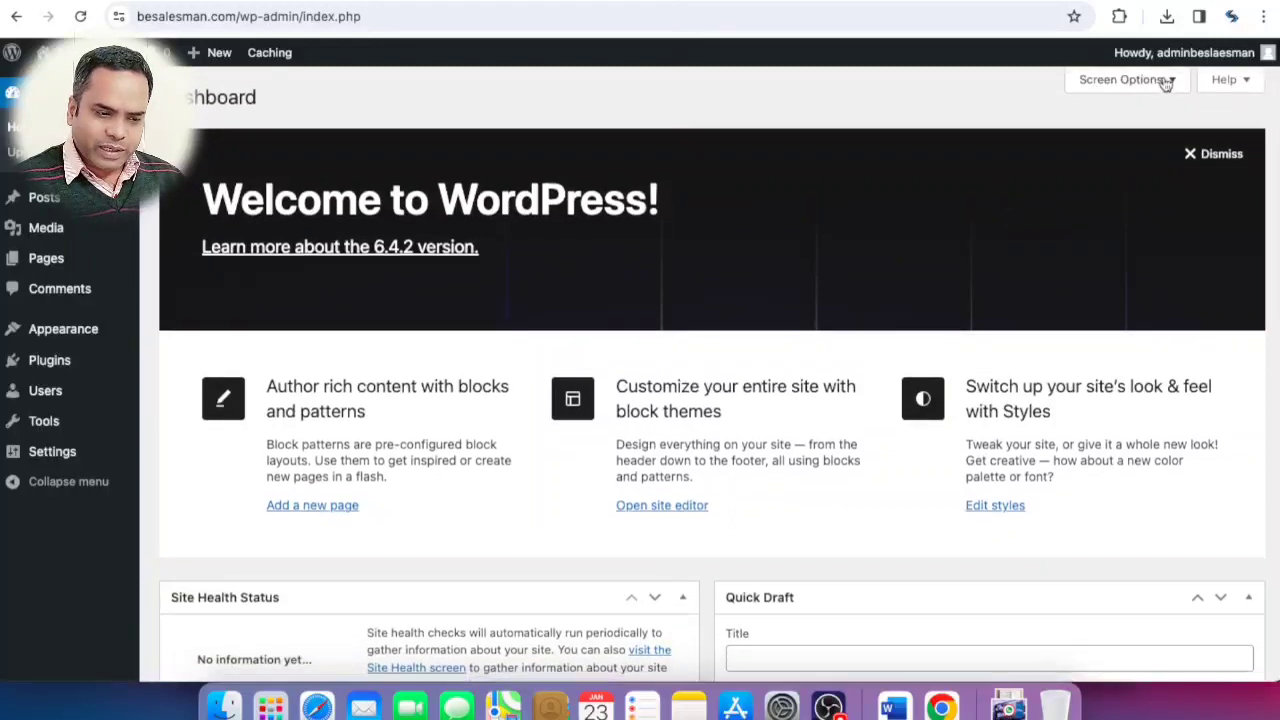
{"action": "left_click", "coordinate": [1165, 80]}
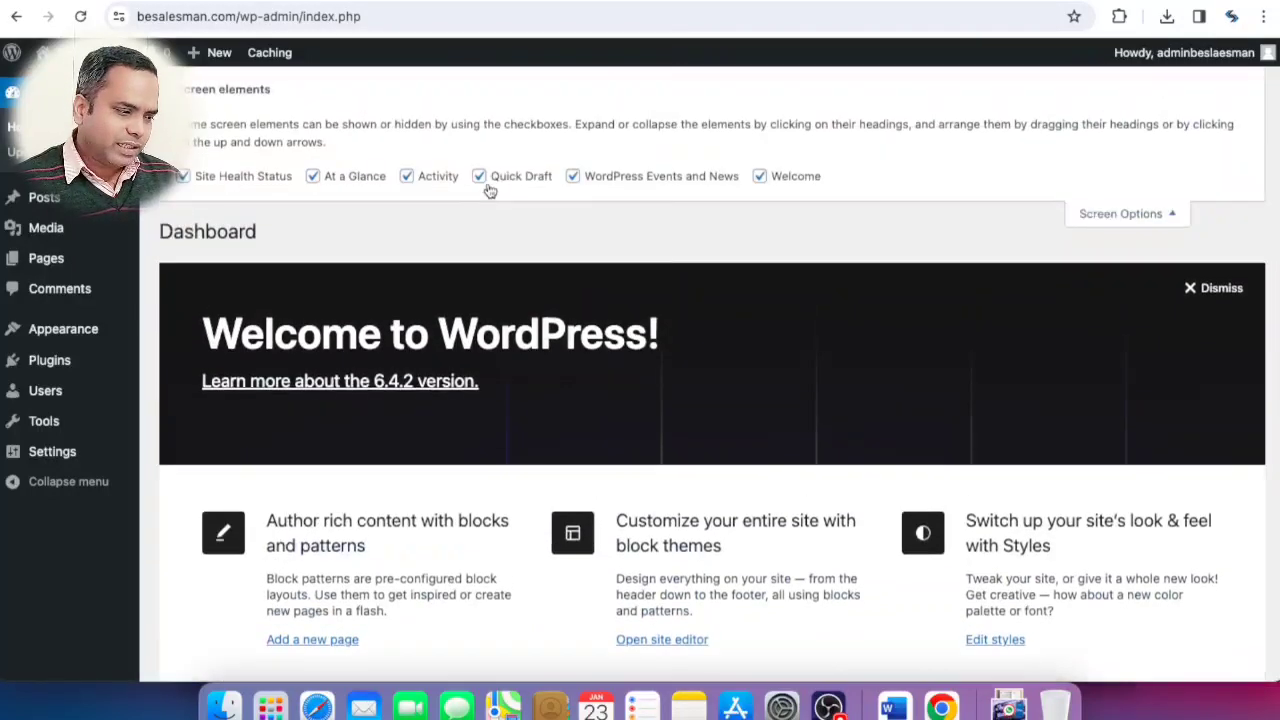
{"action": "left_click", "coordinate": [313, 177]}
{"action": "left_click", "coordinate": [406, 177]}
{"action": "left_click", "coordinate": [480, 177]}
{"action": "left_click", "coordinate": [572, 177]}
{"action": "left_click", "coordinate": [760, 176]}
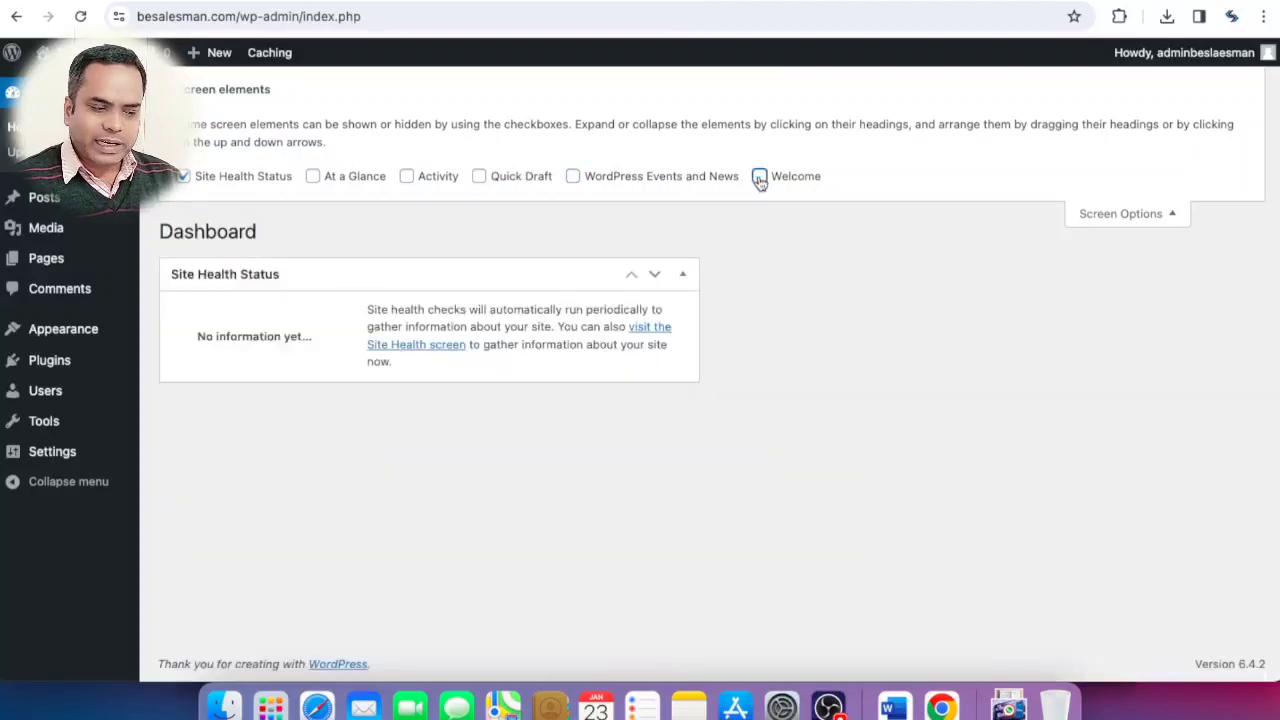
{"action": "left_click", "coordinate": [1110, 214]}
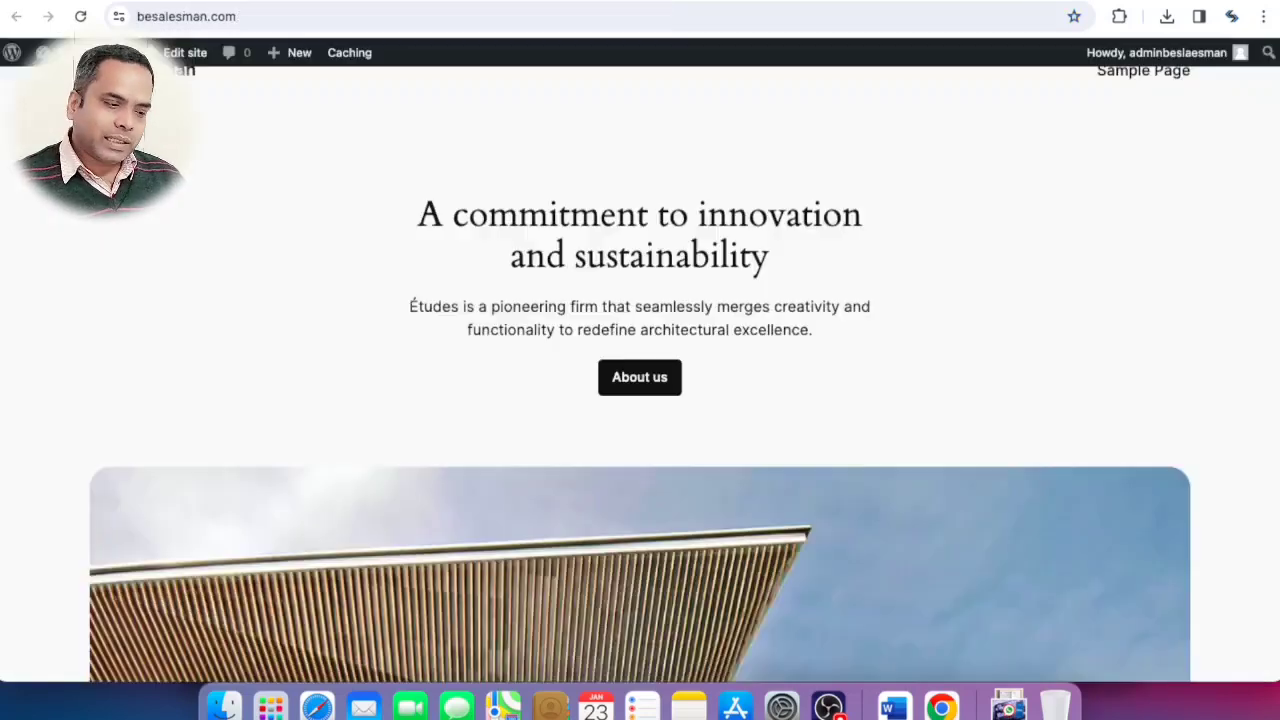
Step: Go to Appearance > Themes to review the four installed themes, including Sinatra and Twenty Twenty-Four
{"action": "left_click", "coordinate": [160, 2]}
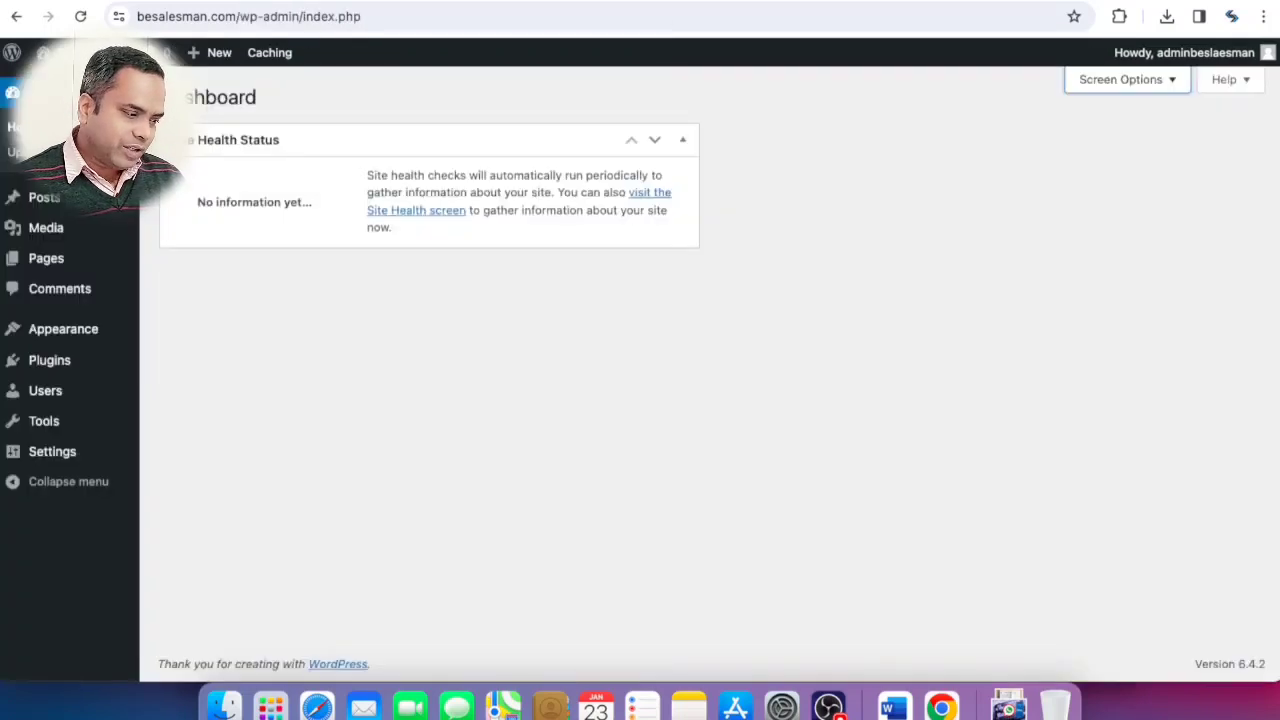
{"action": "mouse_move", "coordinate": [52, 334]}
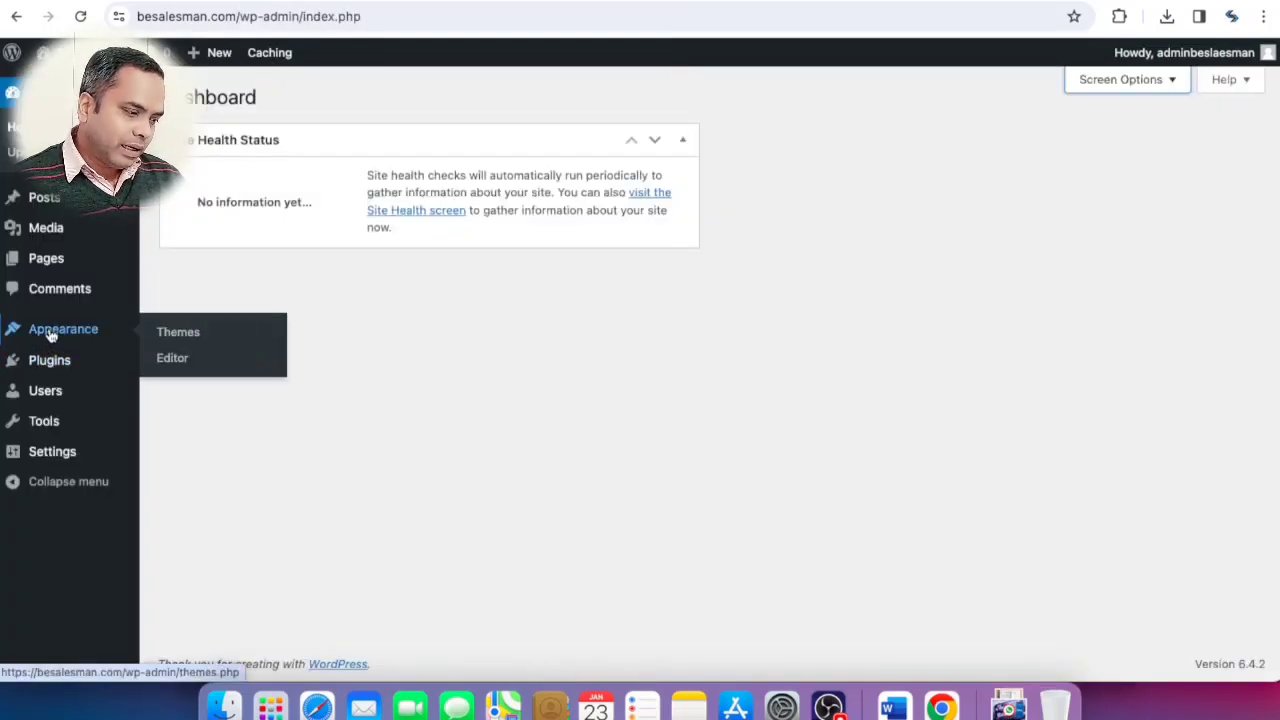
{"action": "left_click", "coordinate": [190, 337]}
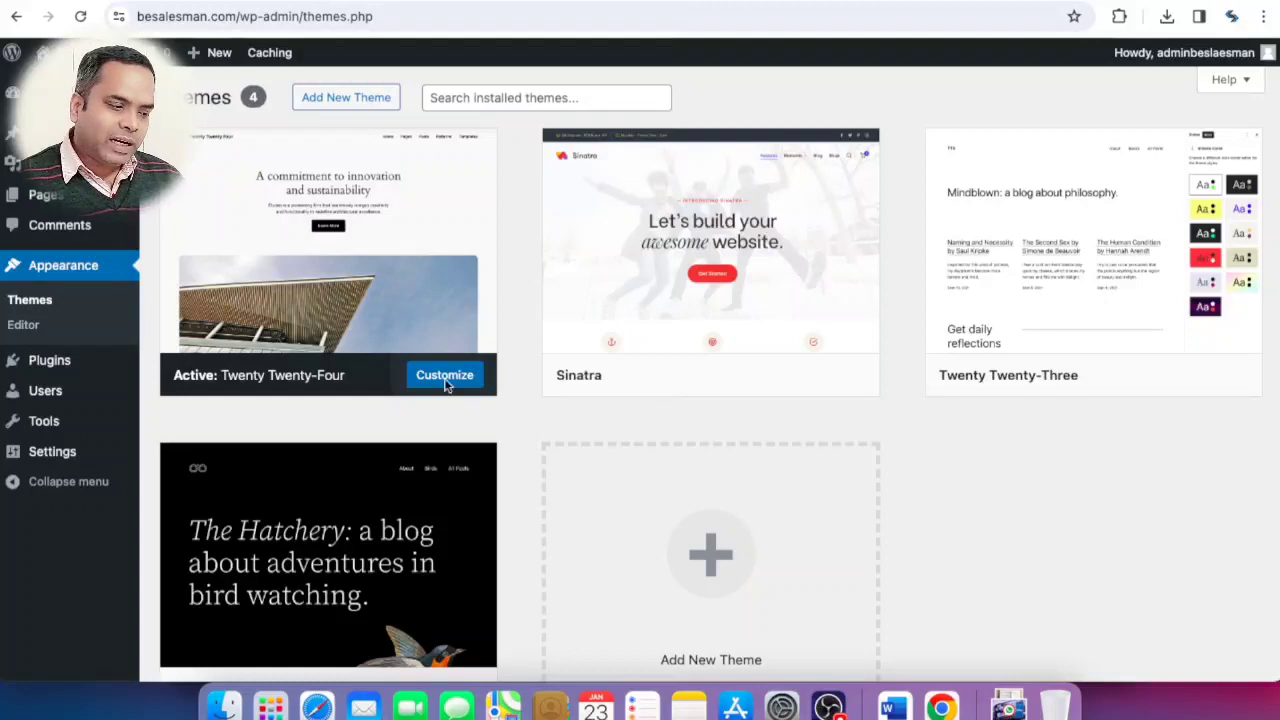
{"action": "mouse_move", "coordinate": [731, 339]}
{"action": "mouse_move", "coordinate": [411, 569]}
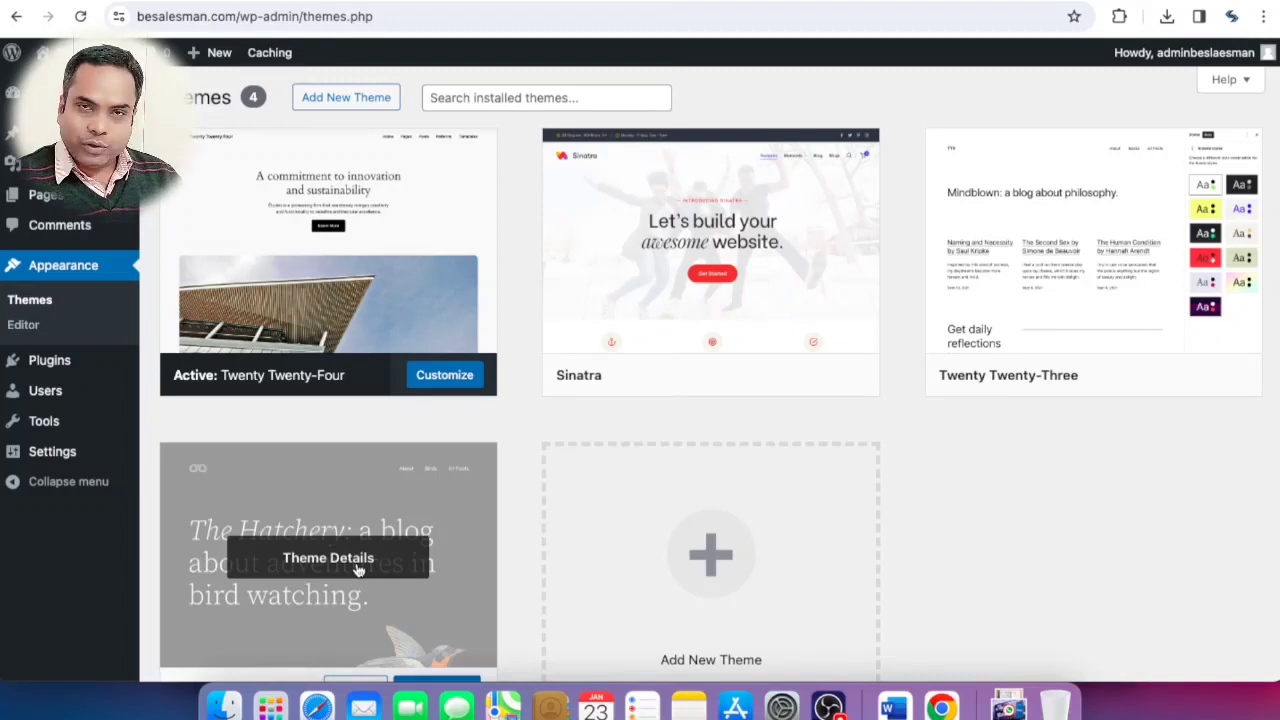
{"action": "mouse_move", "coordinate": [372, 348]}
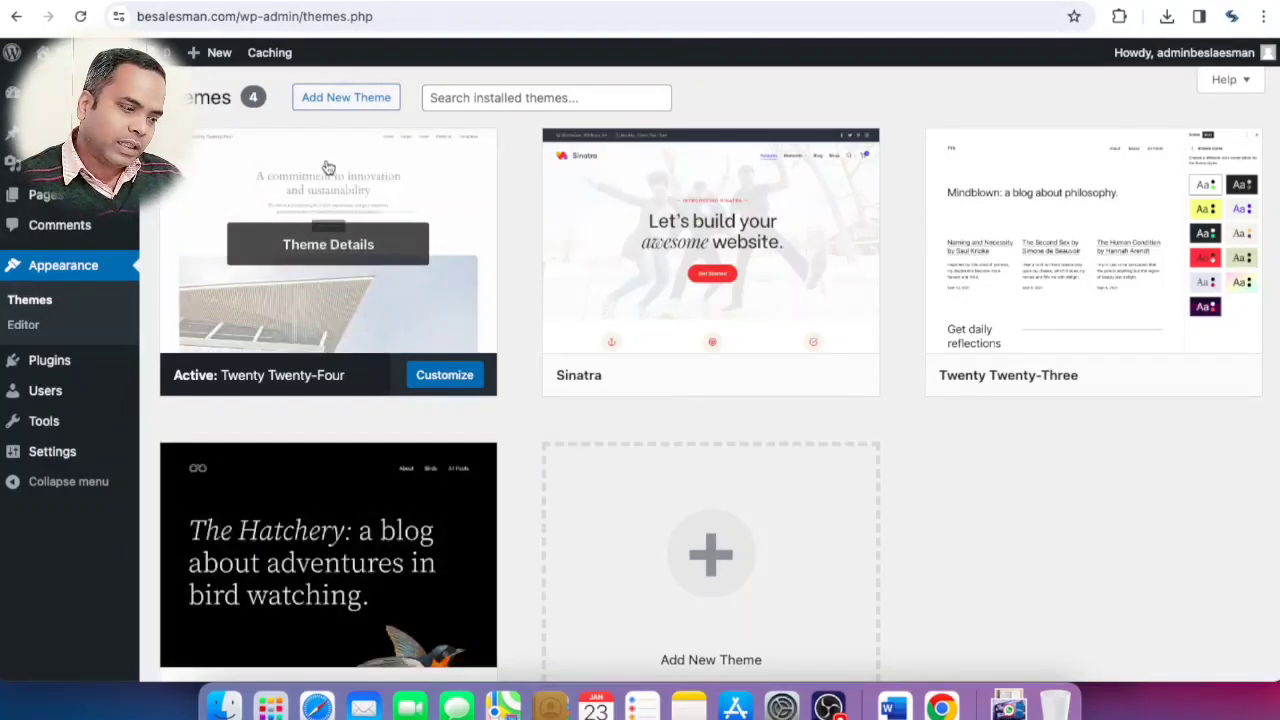
Step: Browse the popular themes under Add New Theme and install Astra
{"action": "left_click", "coordinate": [325, 99]}
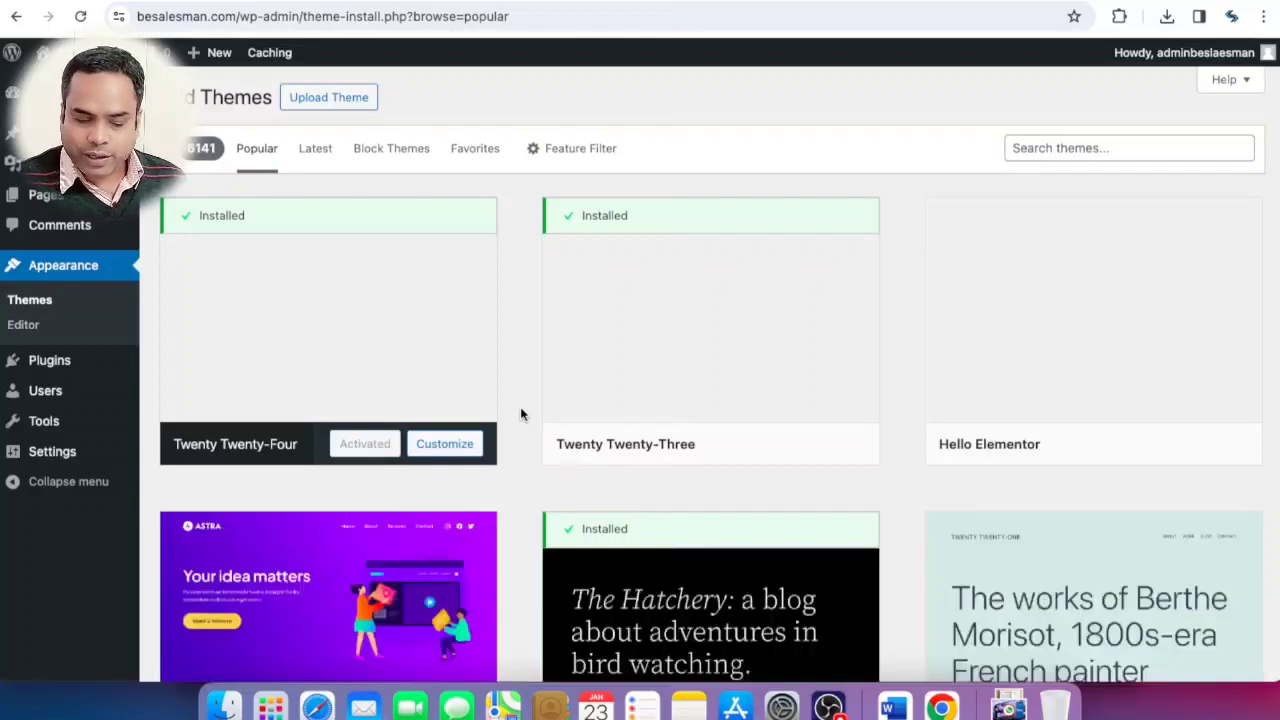
{"action": "scroll", "coordinate": [520, 414], "scroll_direction": "down", "scroll_amount": 4}
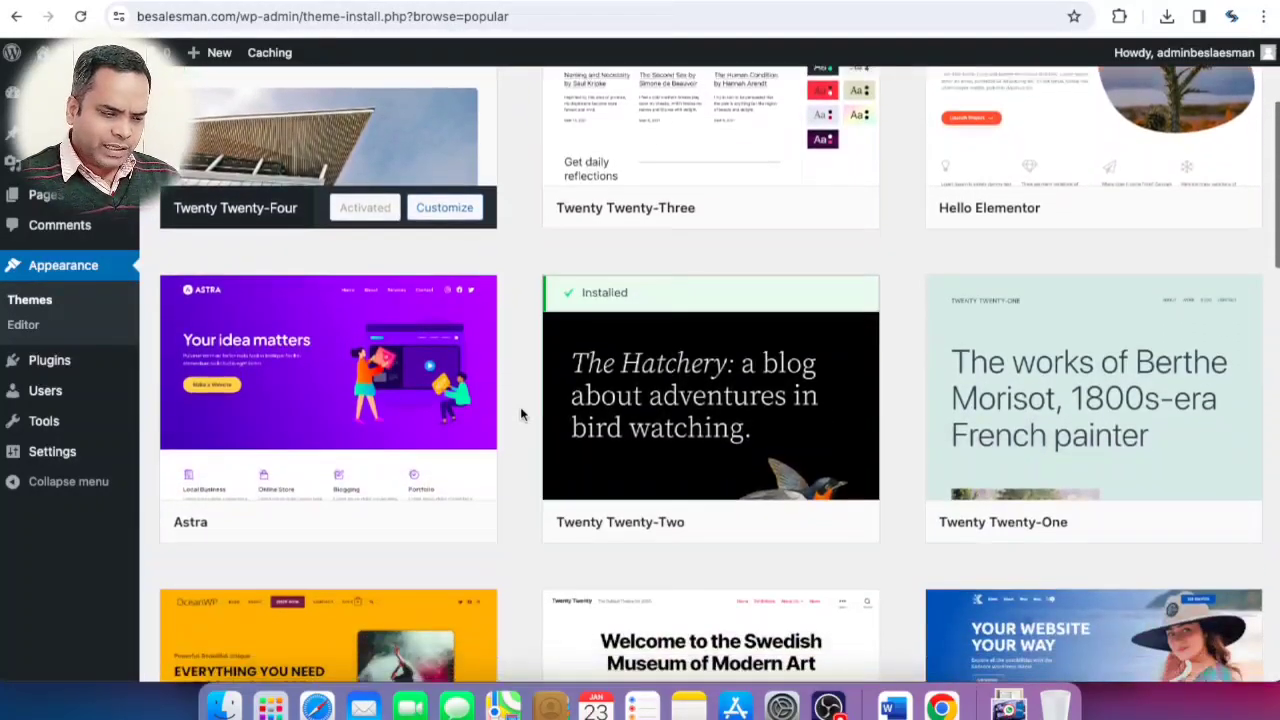
{"action": "scroll", "coordinate": [520, 414], "scroll_direction": "down", "scroll_amount": 2}
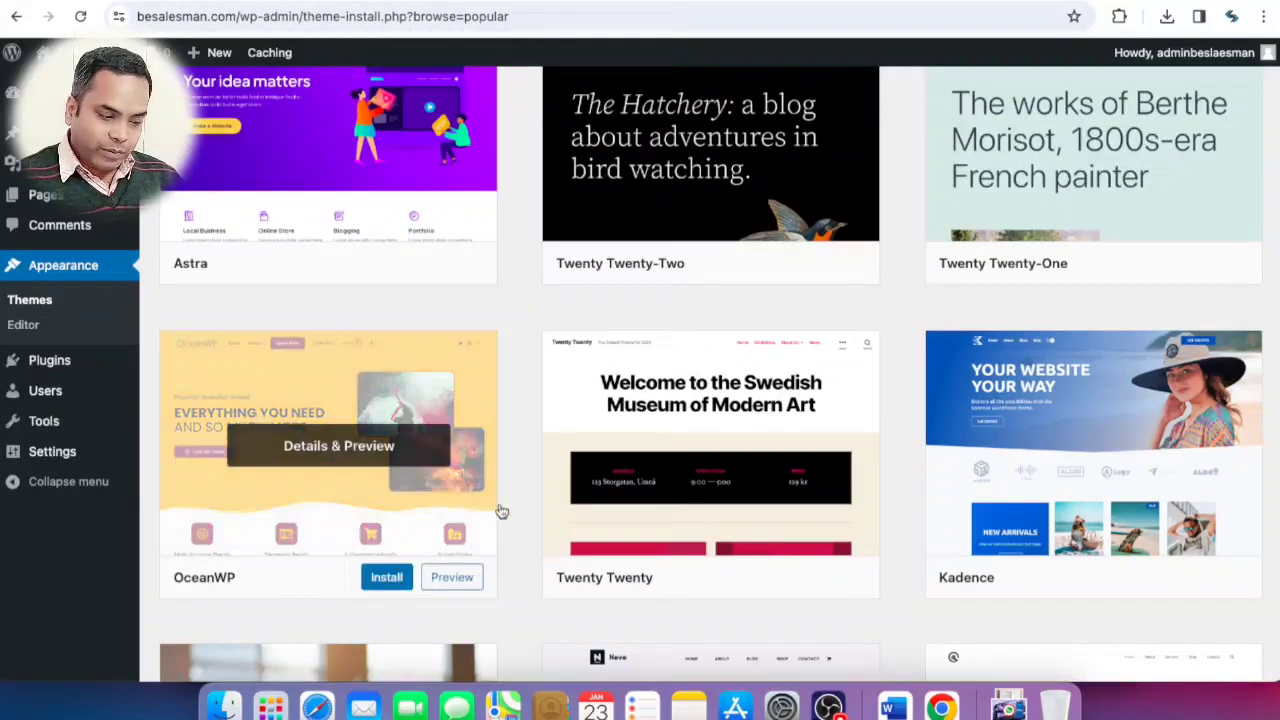
{"action": "scroll", "coordinate": [523, 543], "scroll_direction": "down", "scroll_amount": 3}
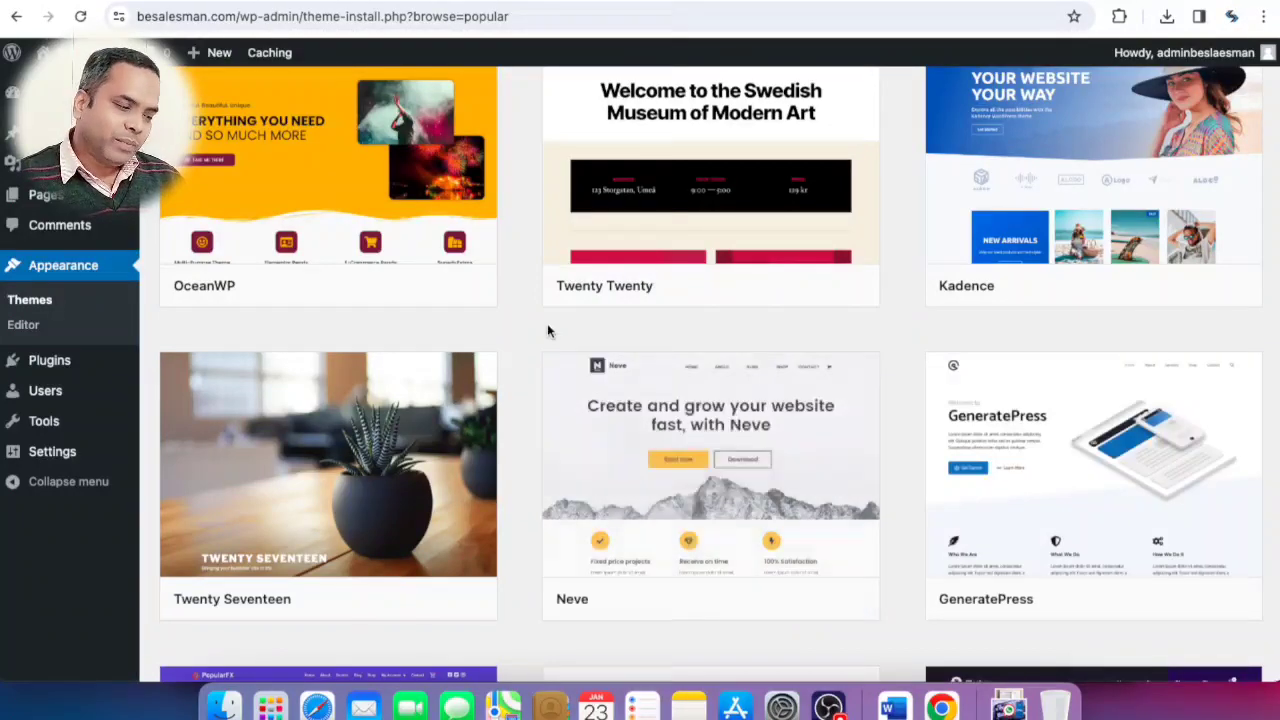
{"action": "scroll", "coordinate": [529, 320], "scroll_direction": "up", "scroll_amount": 5}
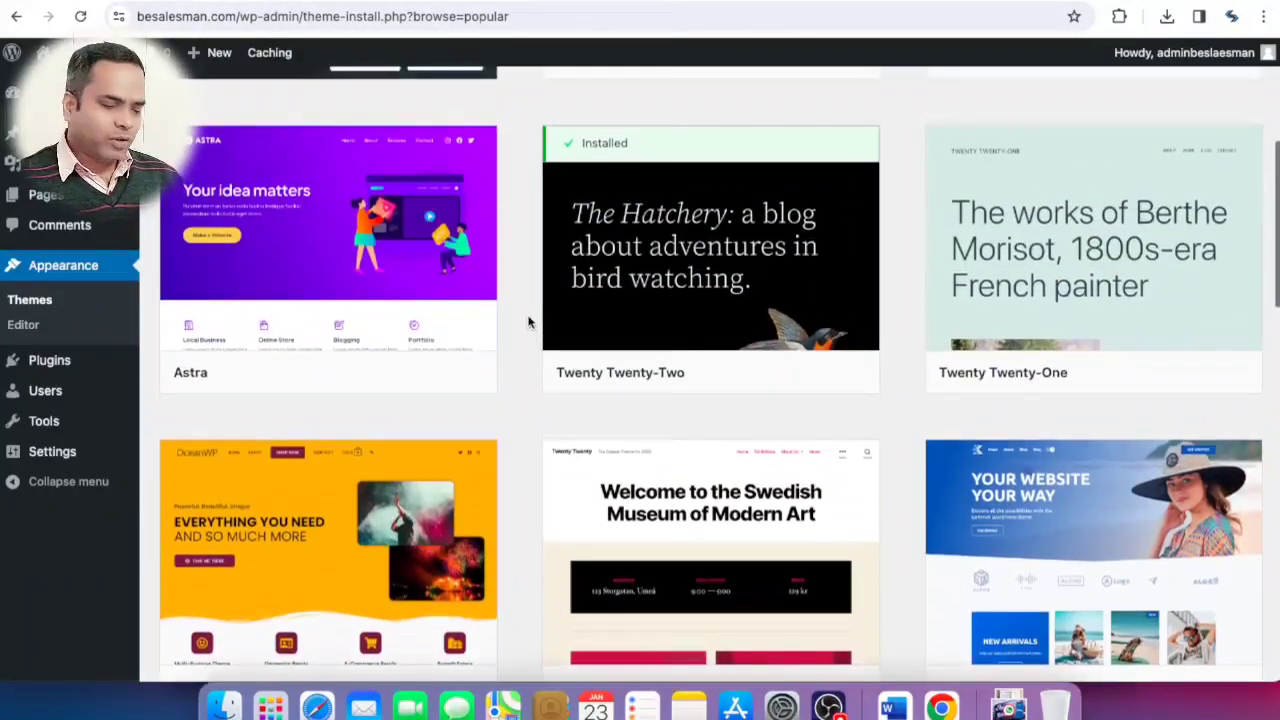
{"action": "mouse_move", "coordinate": [311, 266]}
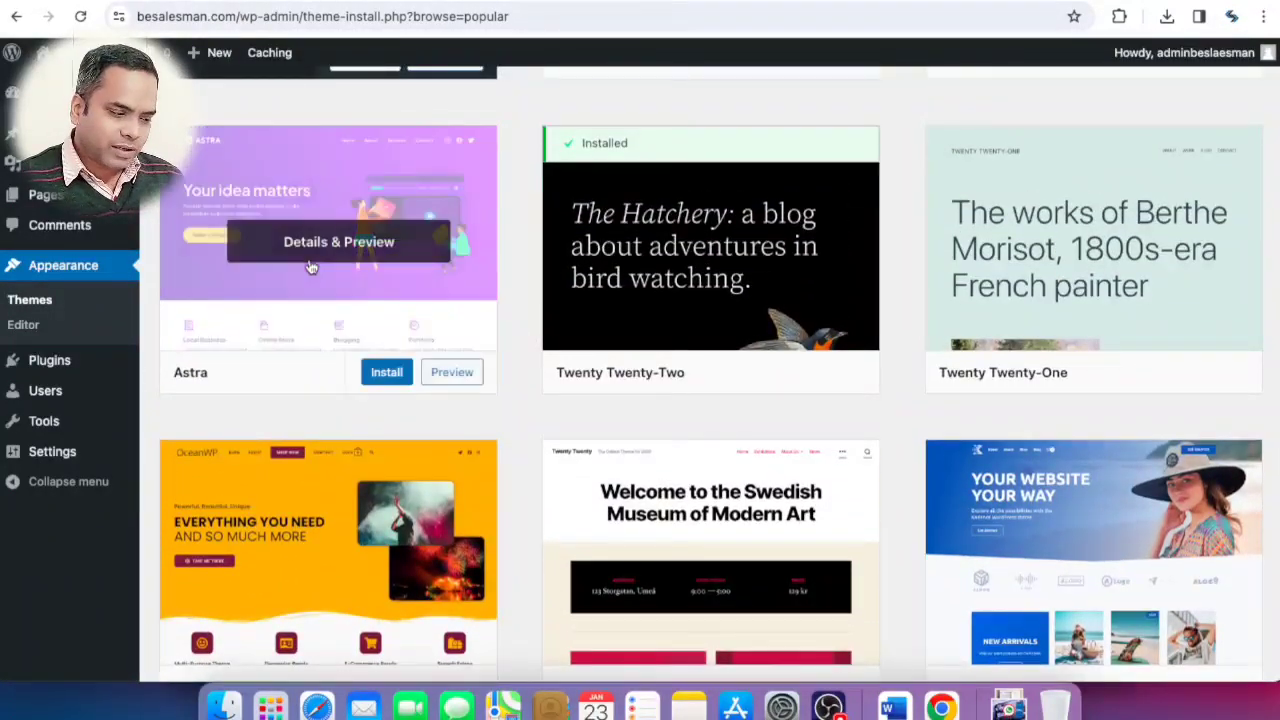
{"action": "left_click", "coordinate": [378, 378]}
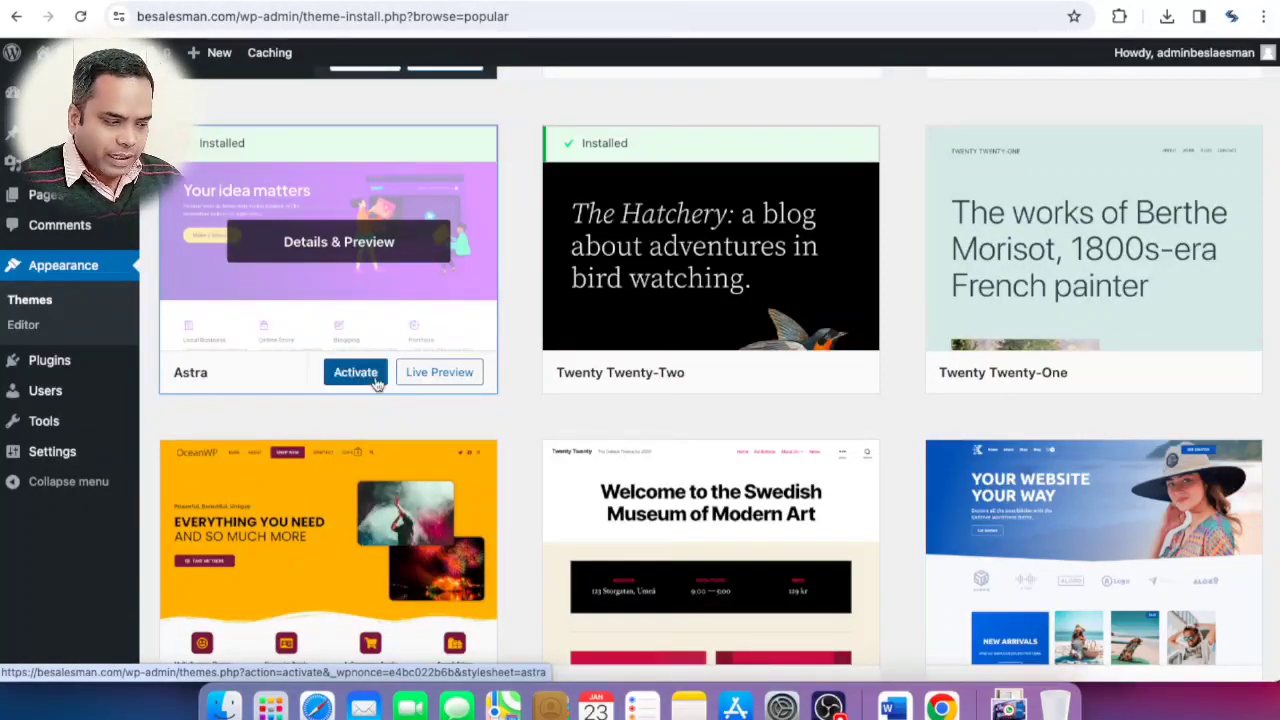
Step: Activate the newly installed Astra theme
{"action": "left_click", "coordinate": [356, 373]}
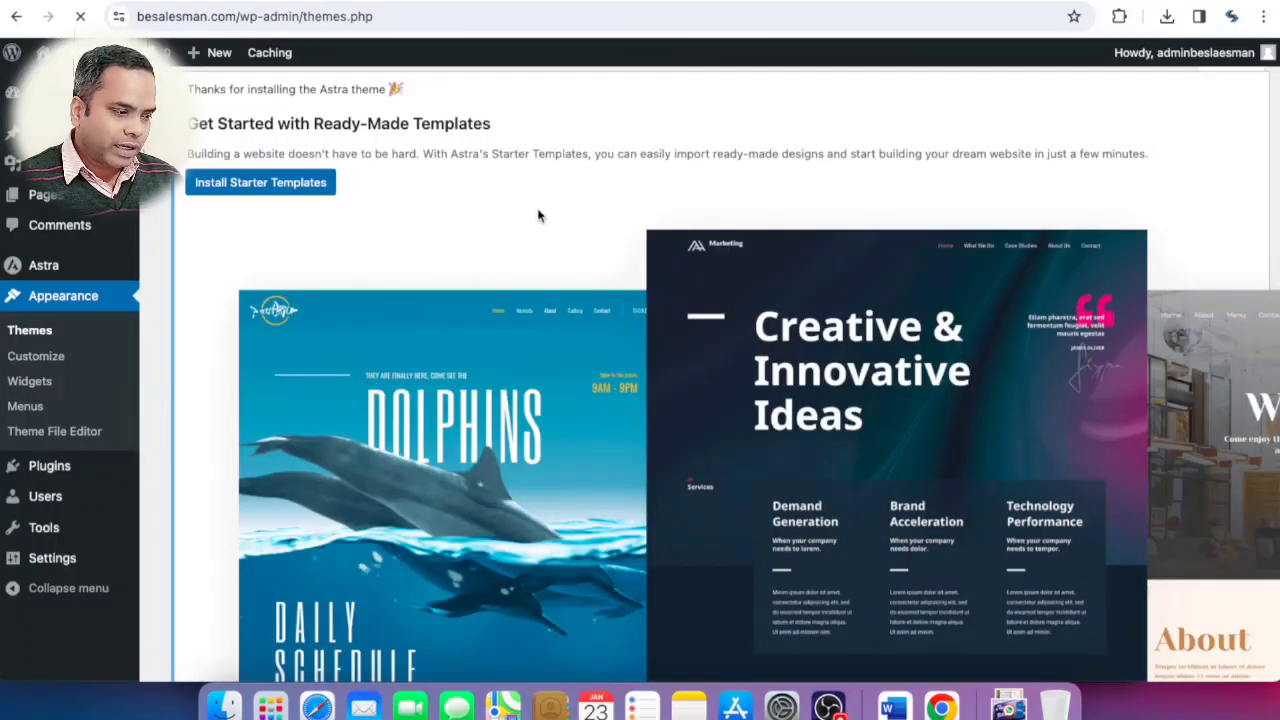
{"action": "scroll", "coordinate": [557, 246], "scroll_direction": "down", "scroll_amount": 6}
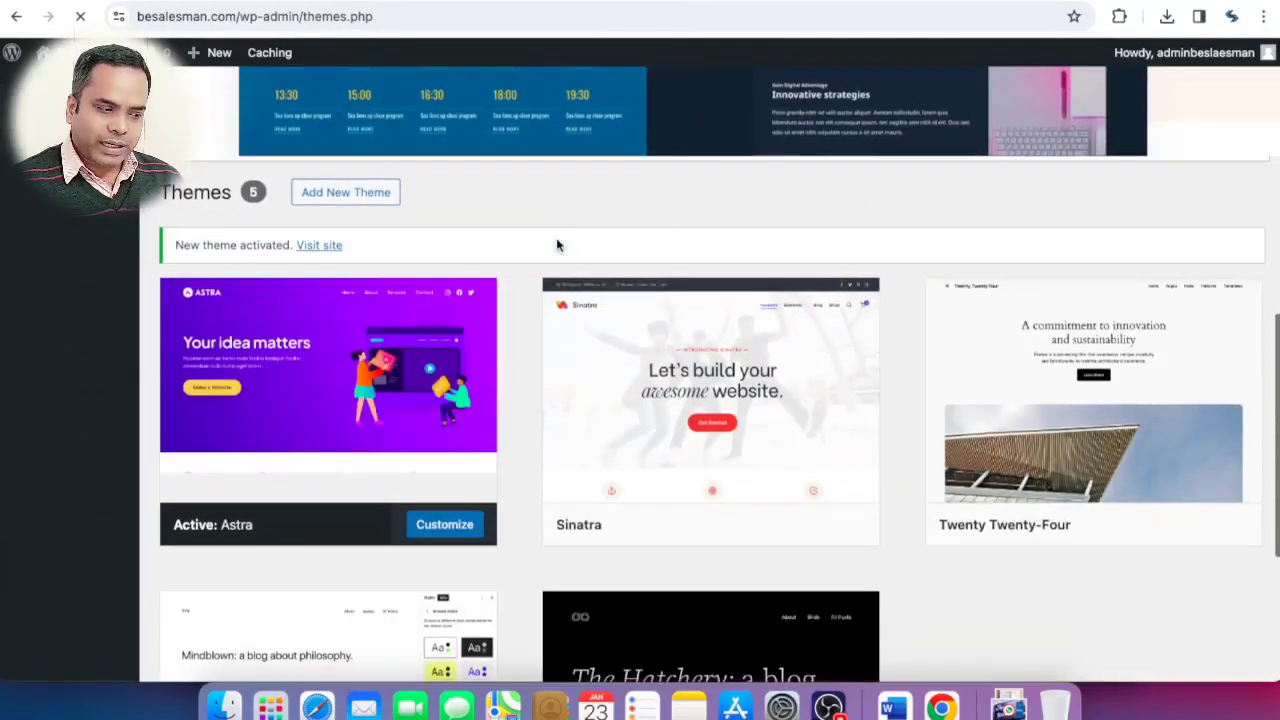
{"action": "scroll", "coordinate": [557, 246], "scroll_direction": "down", "scroll_amount": 5}
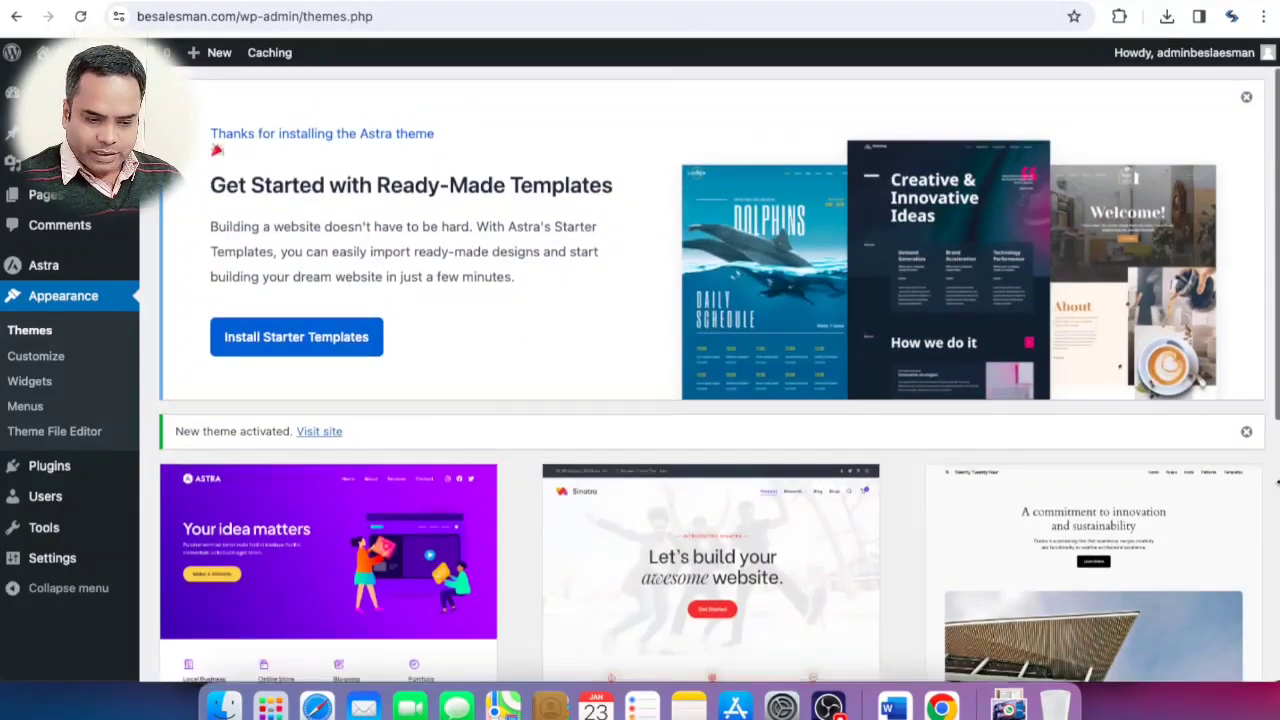
Step: Dismiss the 'New theme activated' notice and the Astra starter templates banner
{"action": "left_click", "coordinate": [1246, 431]}
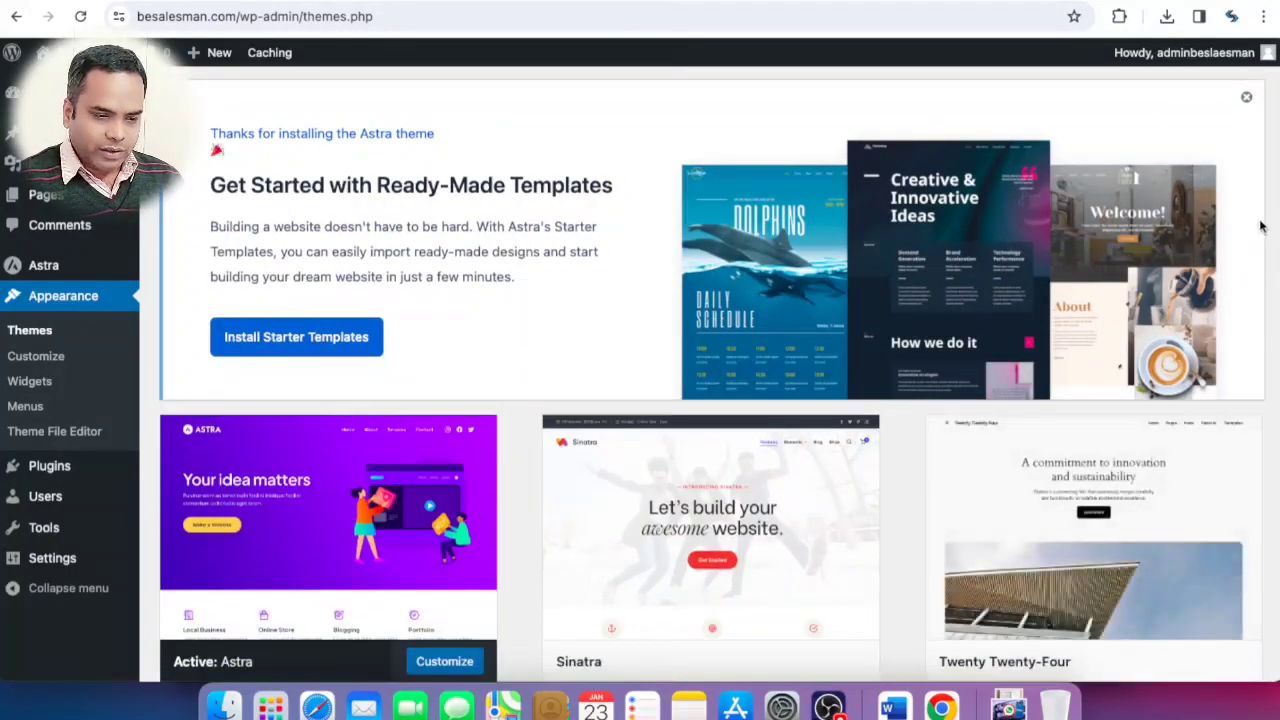
{"action": "left_click", "coordinate": [1246, 97]}
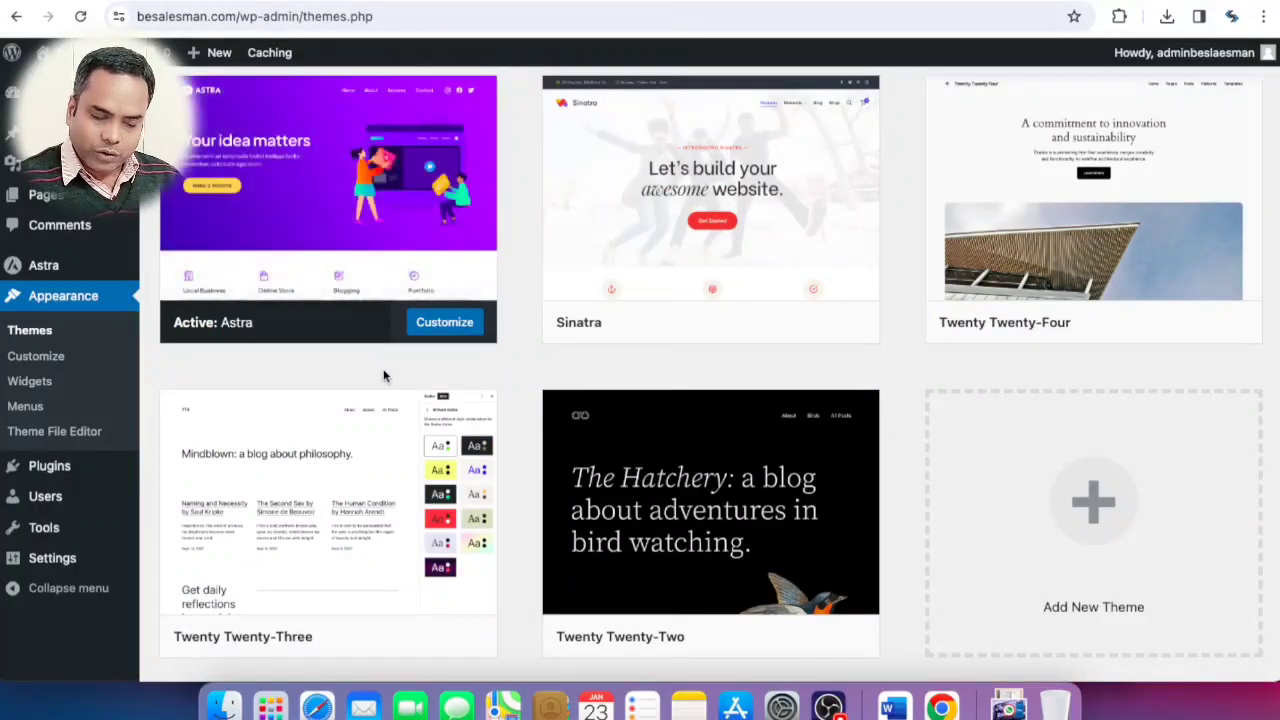
{"action": "left_click", "coordinate": [1018, 0]}
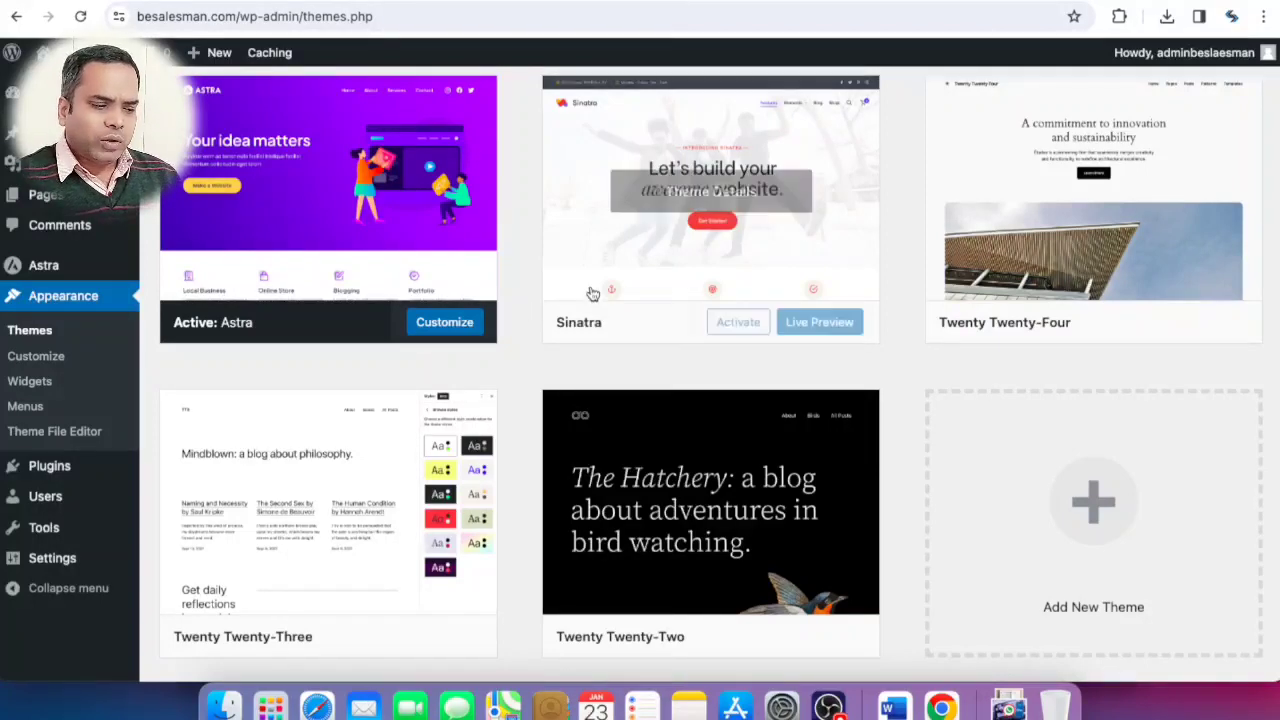
Step: Delete the Sinatra theme from its Theme Details
{"action": "left_click", "coordinate": [649, 281]}
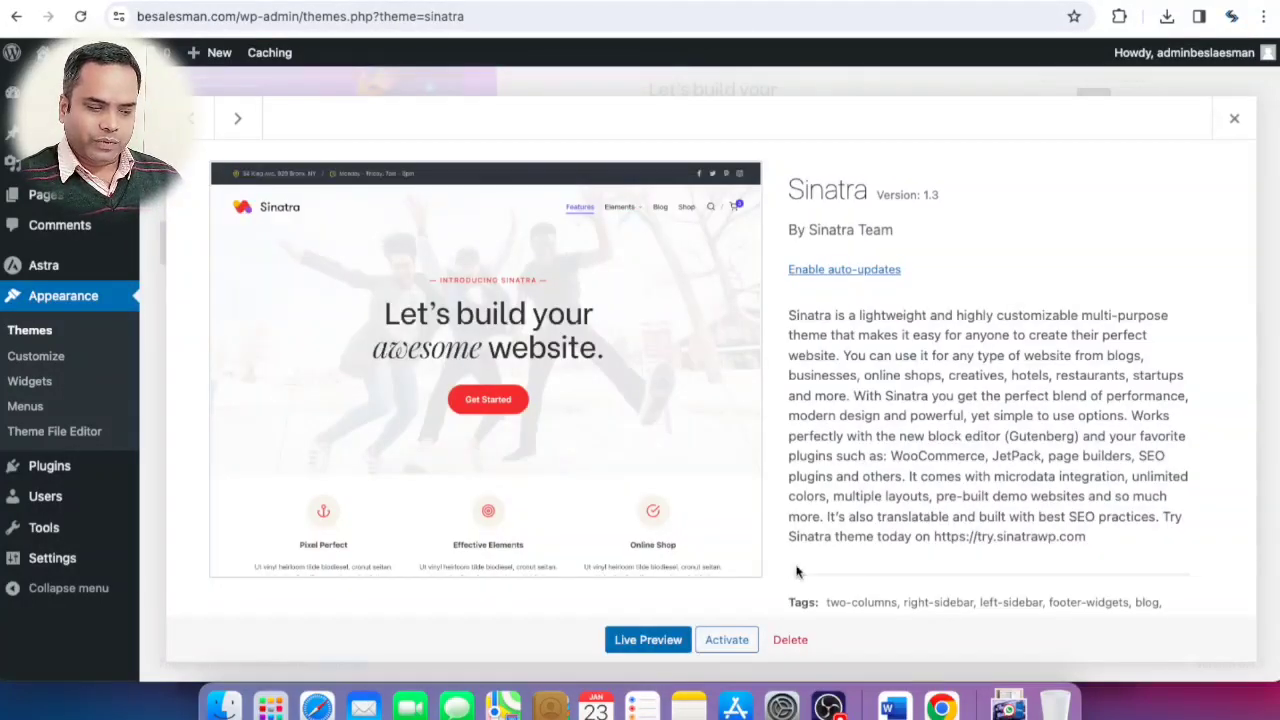
{"action": "left_click", "coordinate": [1234, 118]}
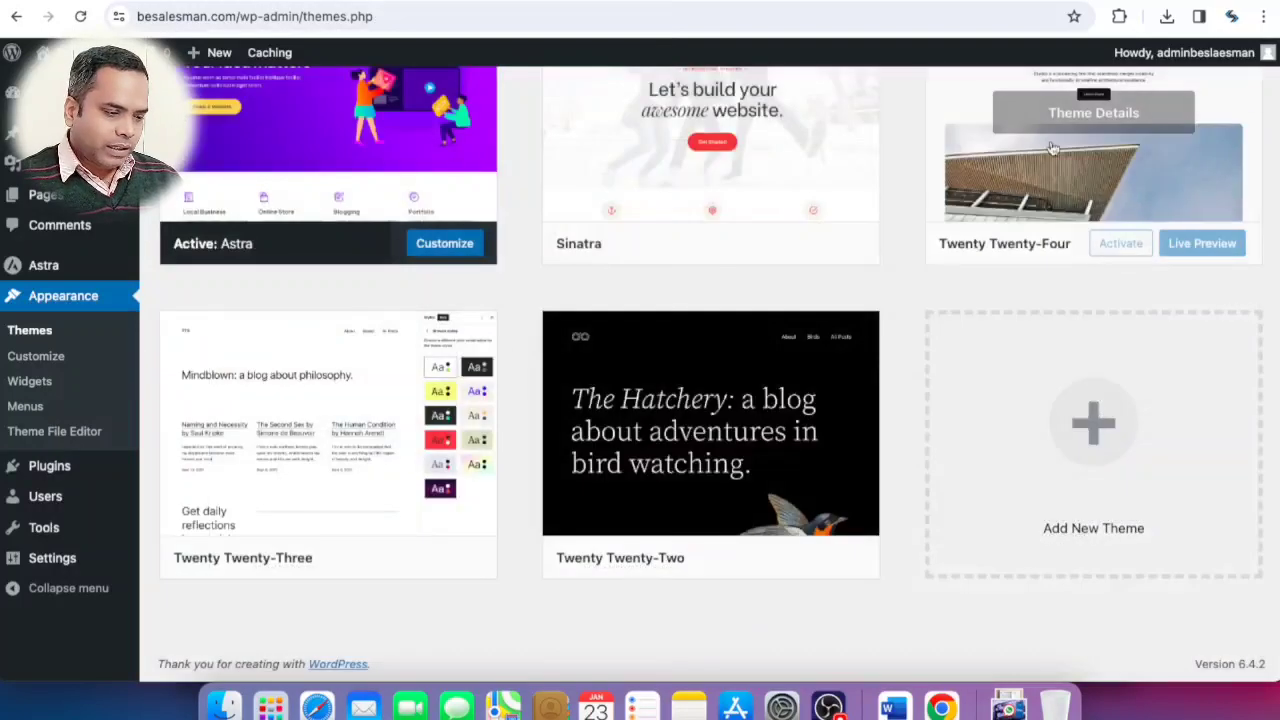
{"action": "scroll", "coordinate": [818, 160], "scroll_direction": "up", "scroll_amount": 3}
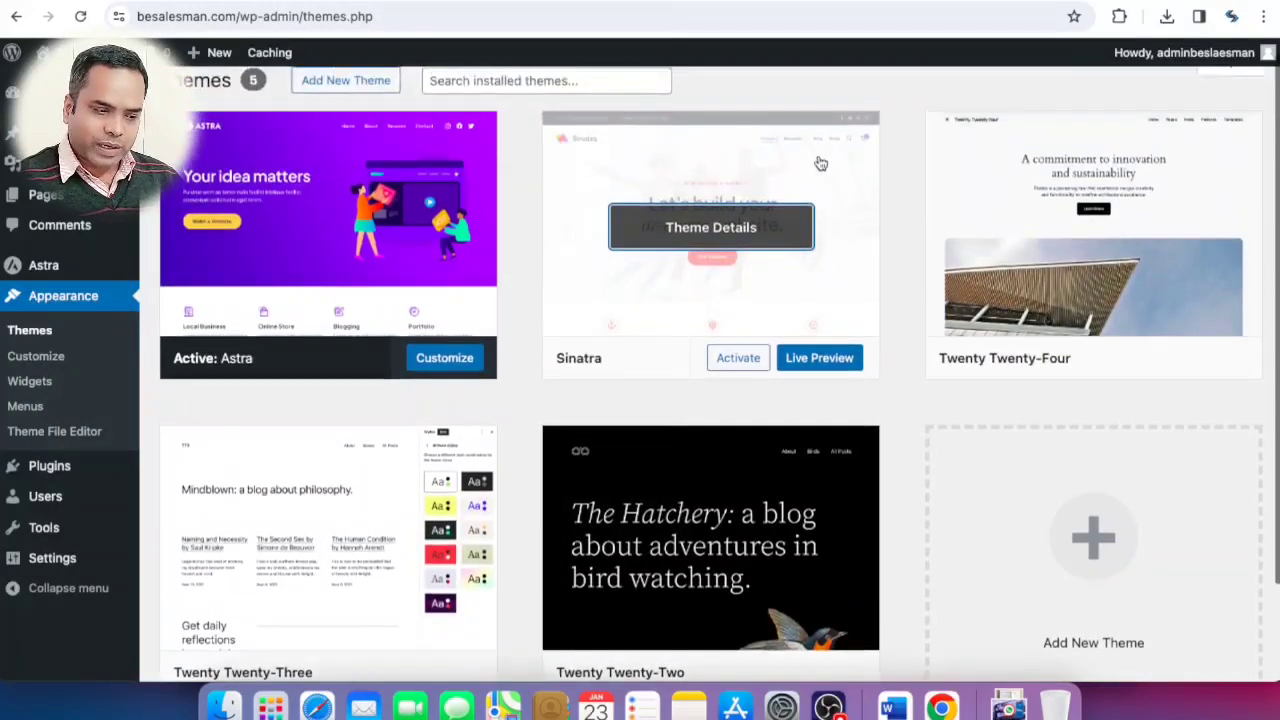
{"action": "left_click", "coordinate": [818, 162]}
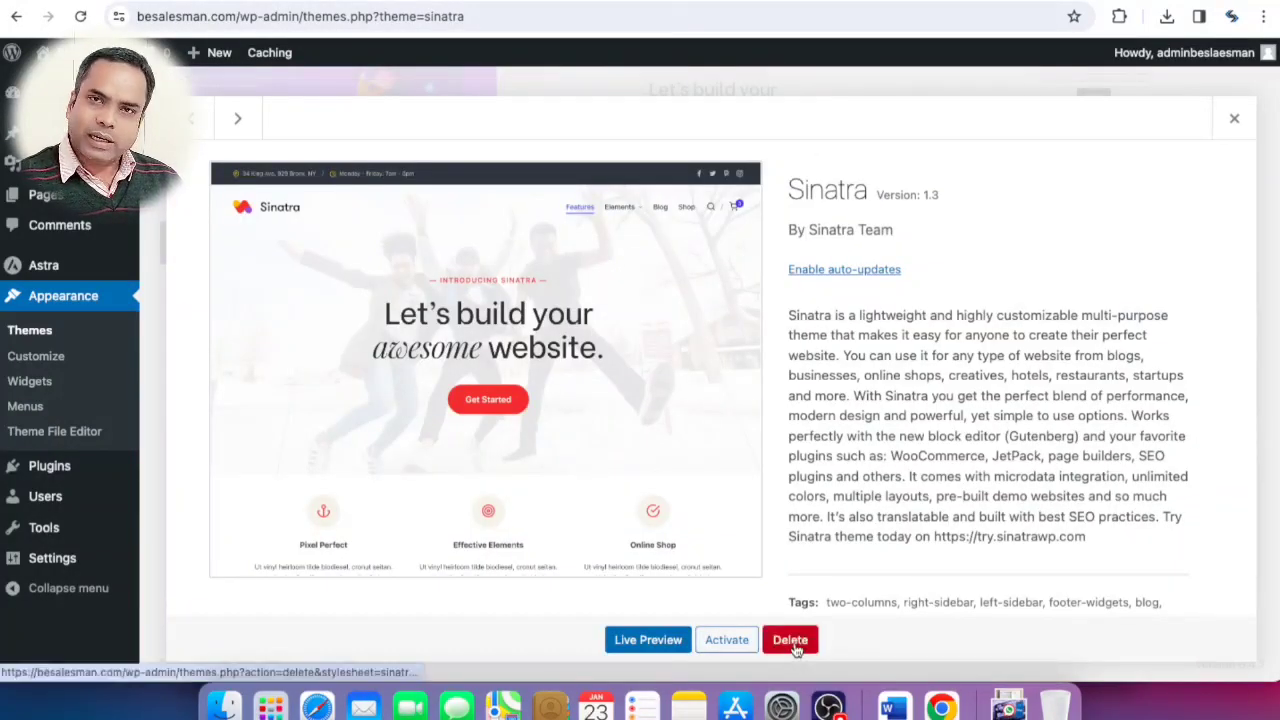
{"action": "left_click", "coordinate": [793, 642]}
{"action": "left_click", "coordinate": [792, 172]}
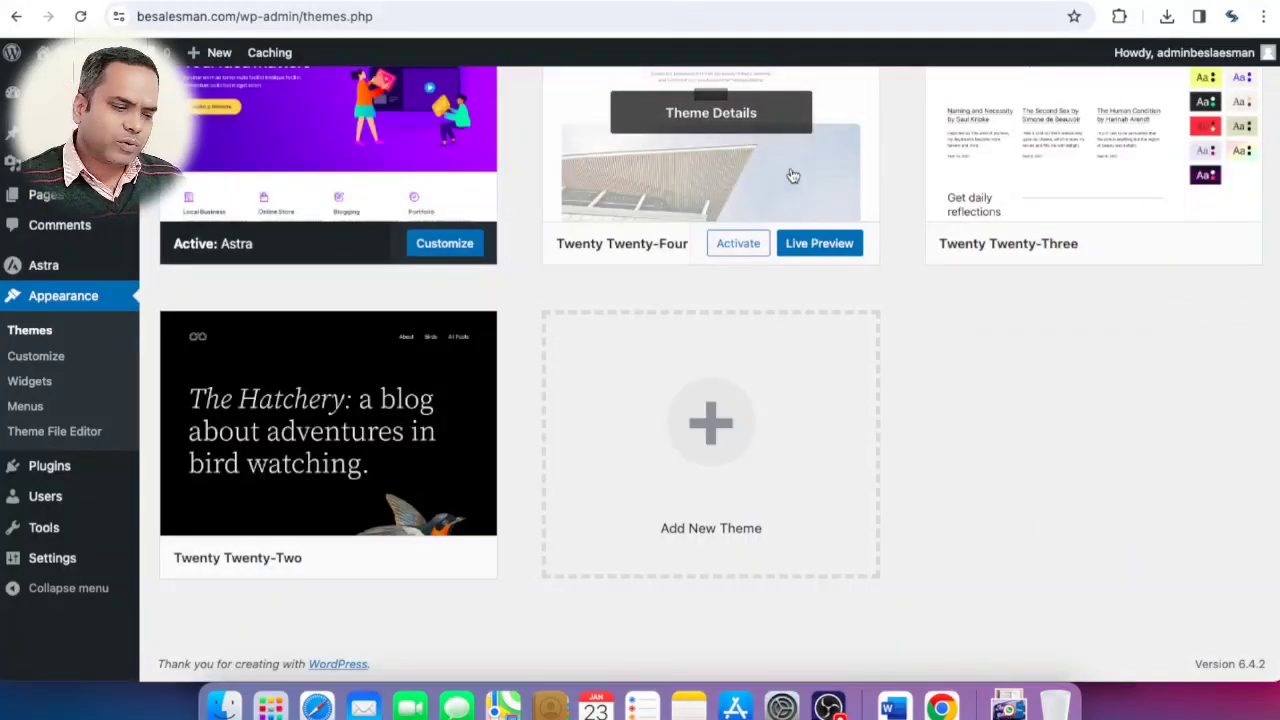
Step: Delete the Twenty Twenty-Four theme
{"action": "left_click", "coordinate": [792, 176]}
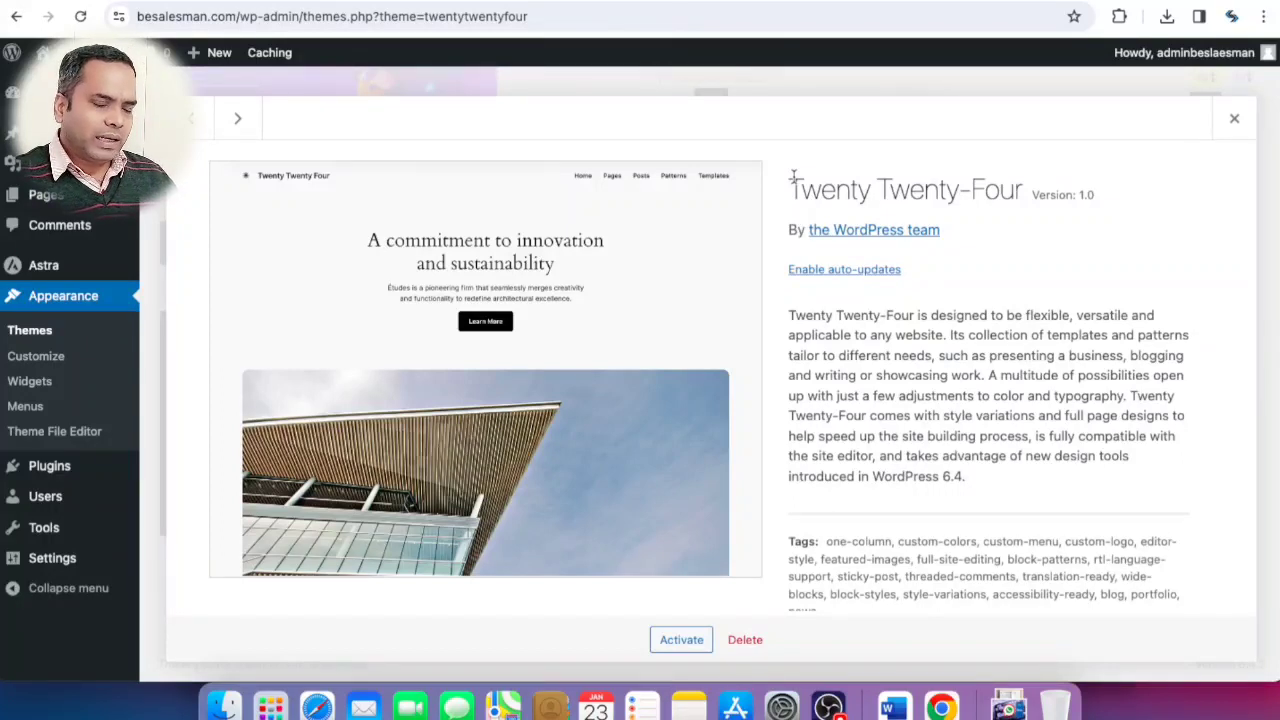
{"action": "left_click", "coordinate": [752, 642]}
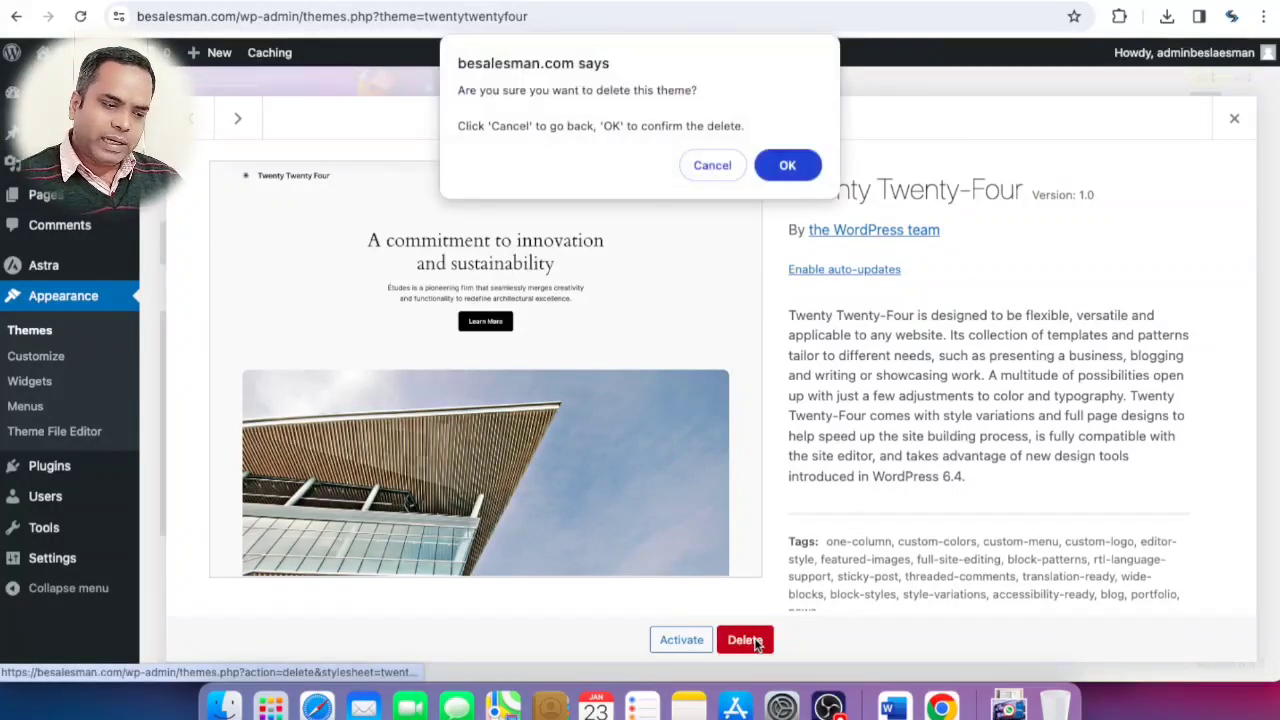
{"action": "left_click", "coordinate": [788, 166]}
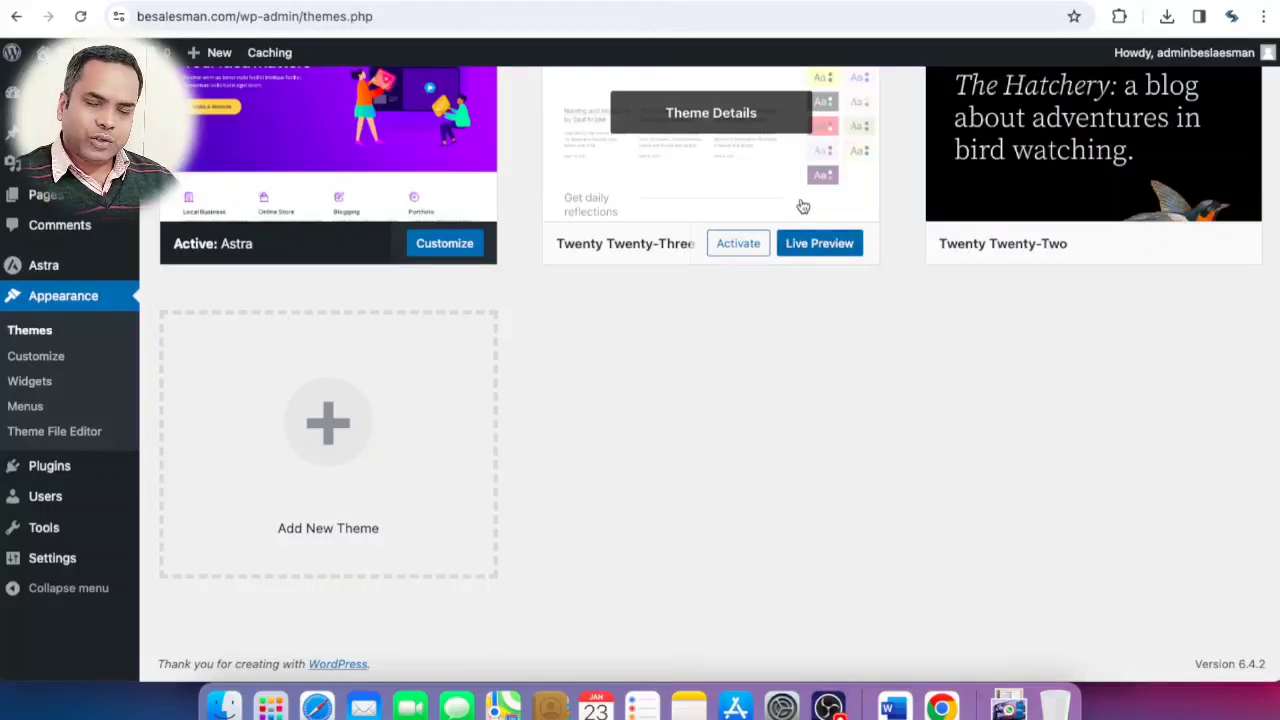
Step: Delete the Twenty Twenty-Three theme
{"action": "left_click", "coordinate": [801, 206]}
{"action": "left_click", "coordinate": [755, 643]}
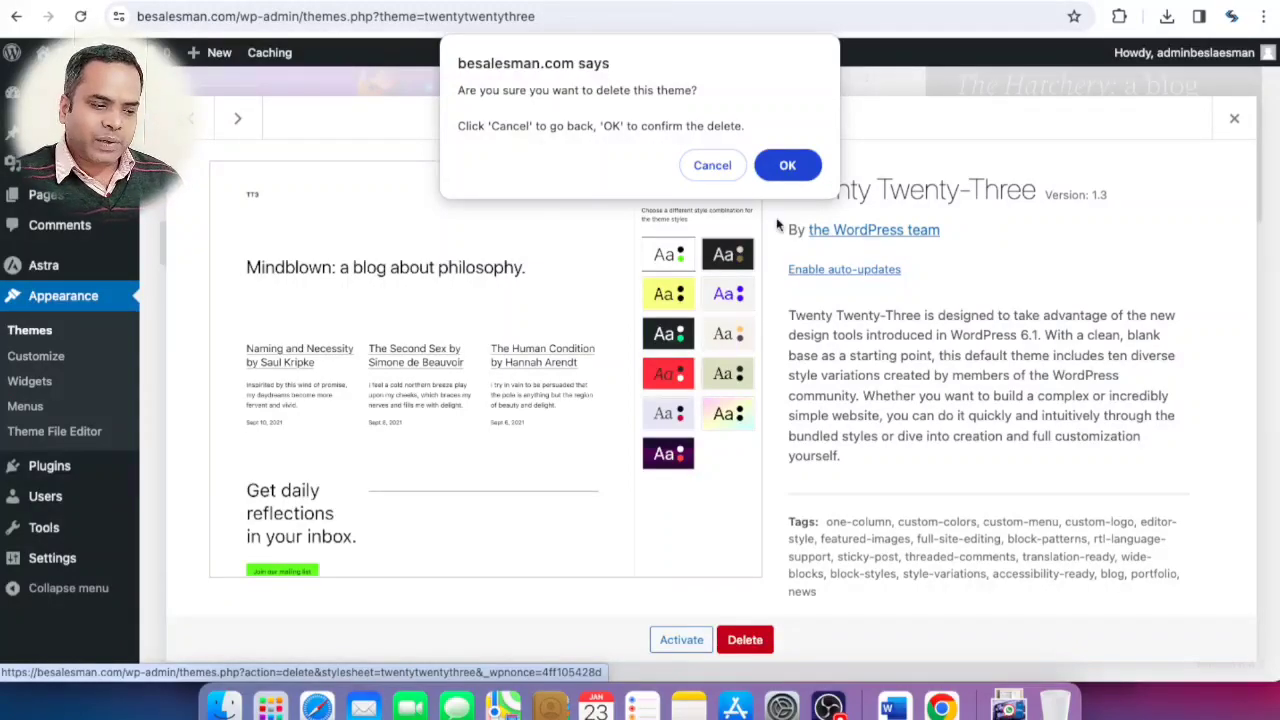
{"action": "left_click", "coordinate": [789, 165]}
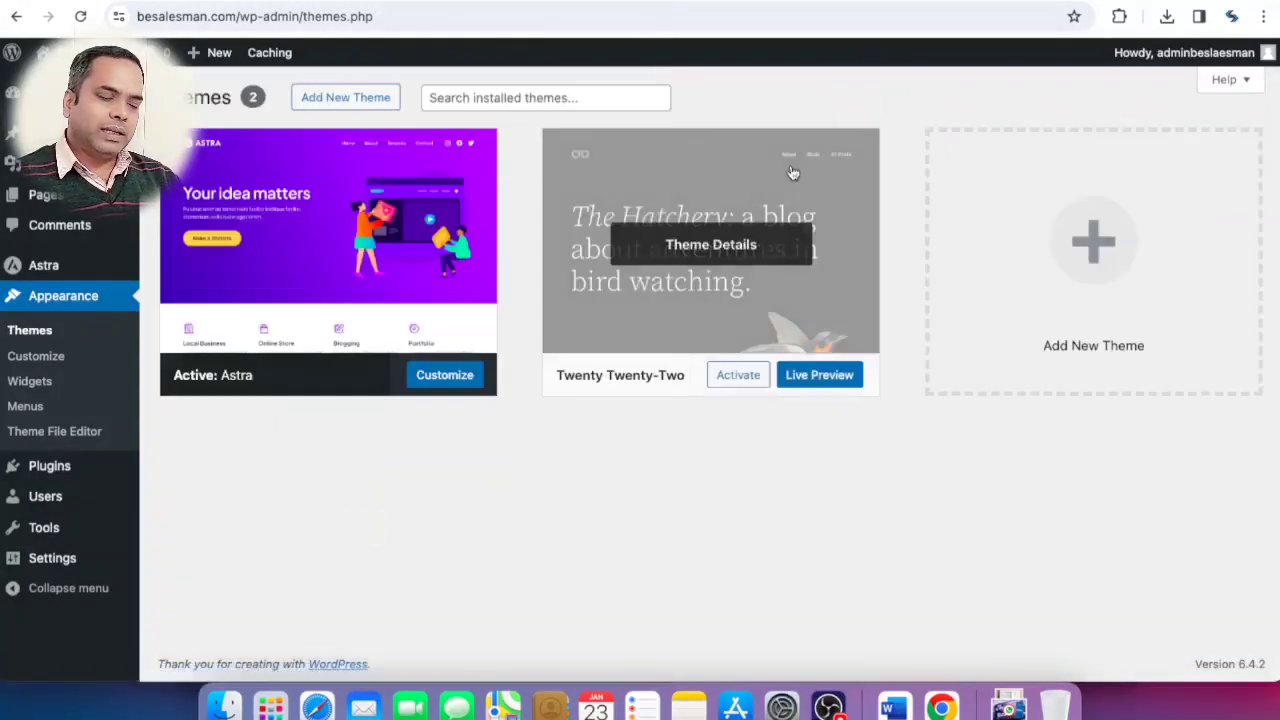
Step: Delete Twenty Twenty-Two so only Astra remains, then return to the Dashboard
{"action": "left_click", "coordinate": [792, 174]}
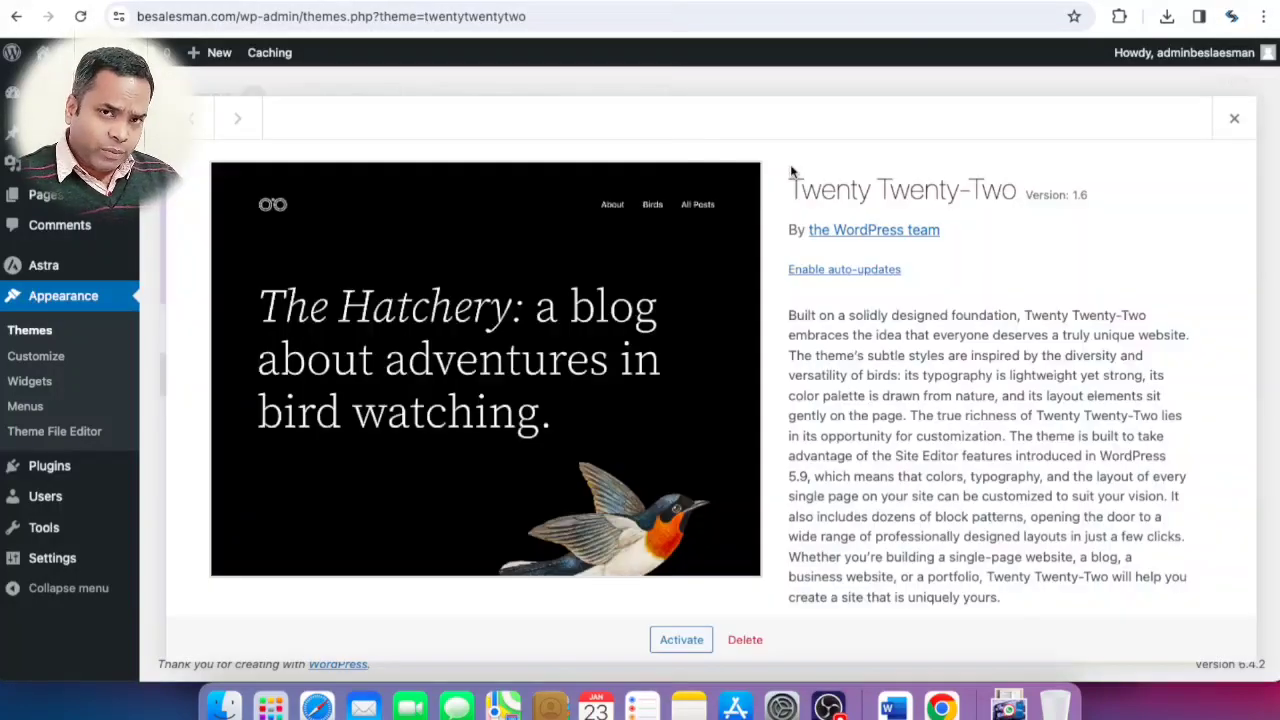
{"action": "left_click", "coordinate": [752, 640]}
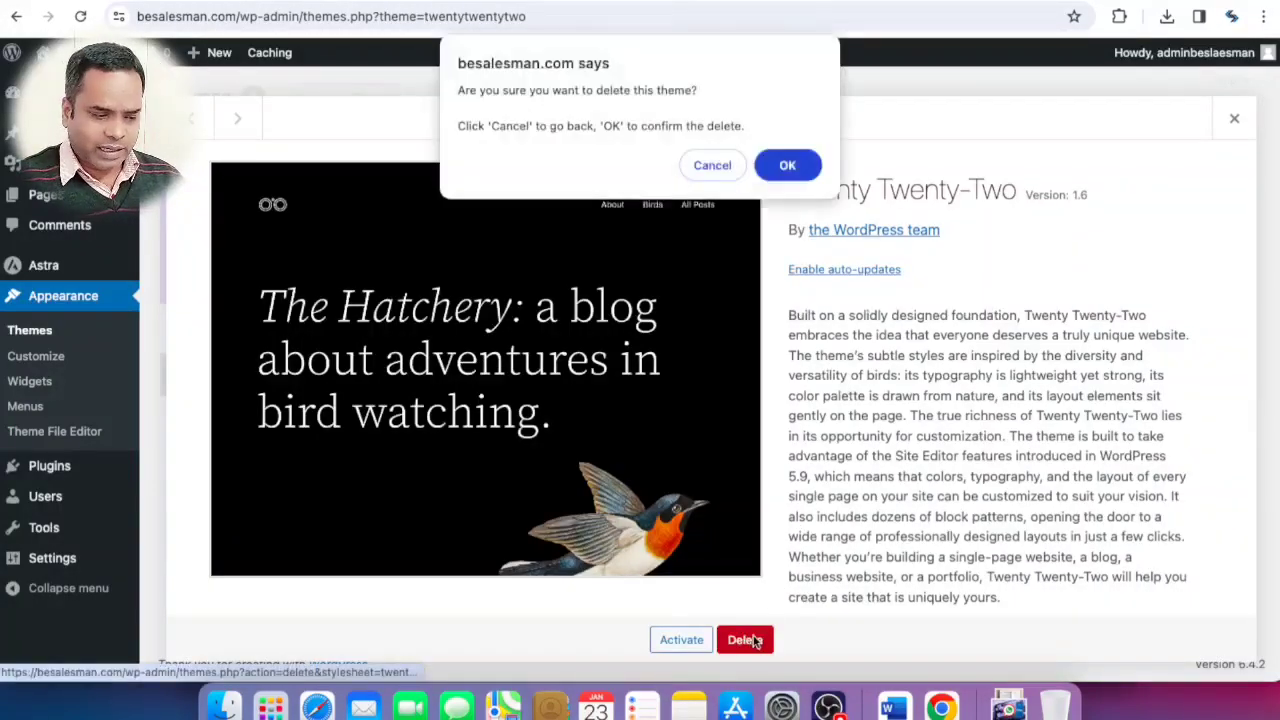
{"action": "left_click", "coordinate": [789, 170]}
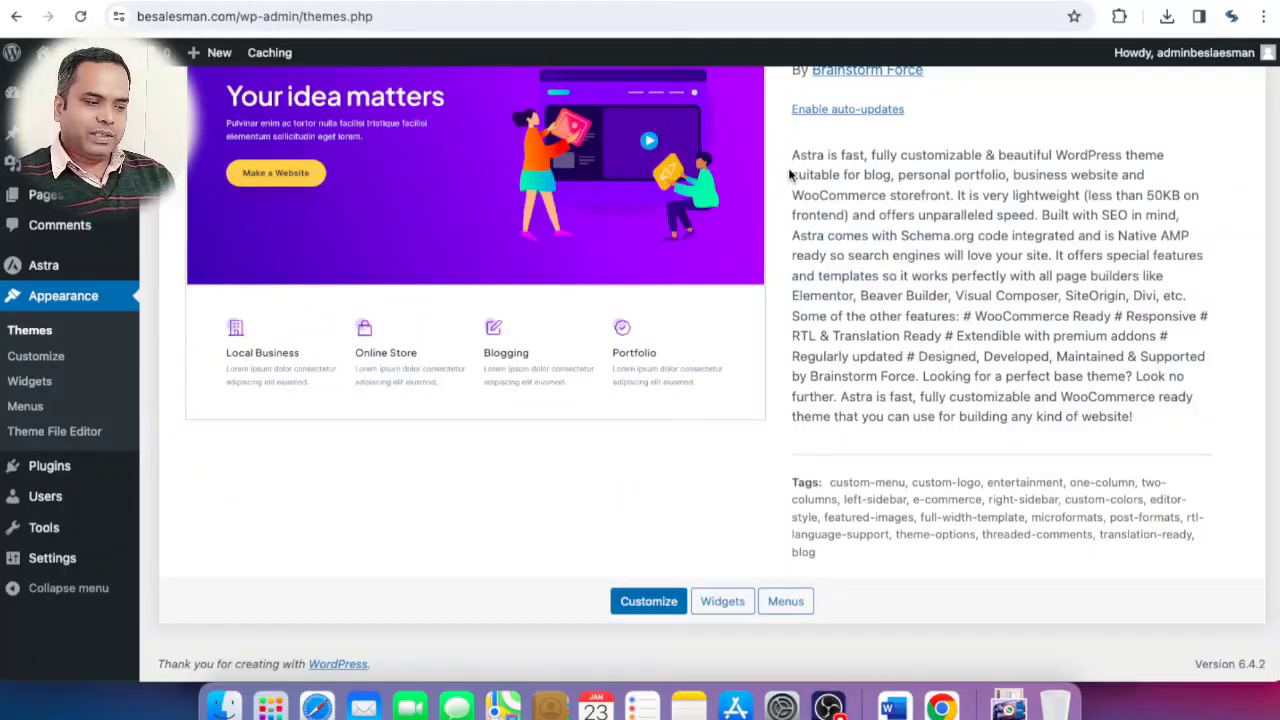
{"action": "scroll", "coordinate": [790, 170], "scroll_direction": "up", "scroll_amount": 4}
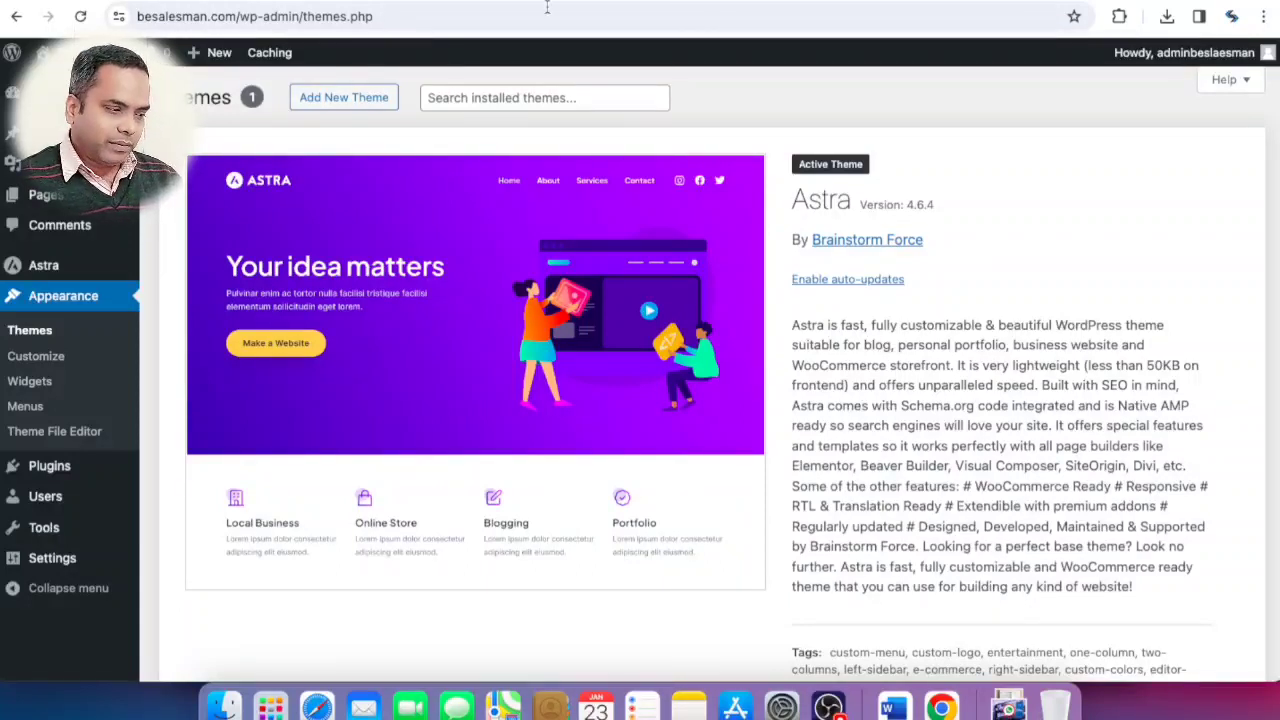
{"action": "left_click", "coordinate": [60, 93]}
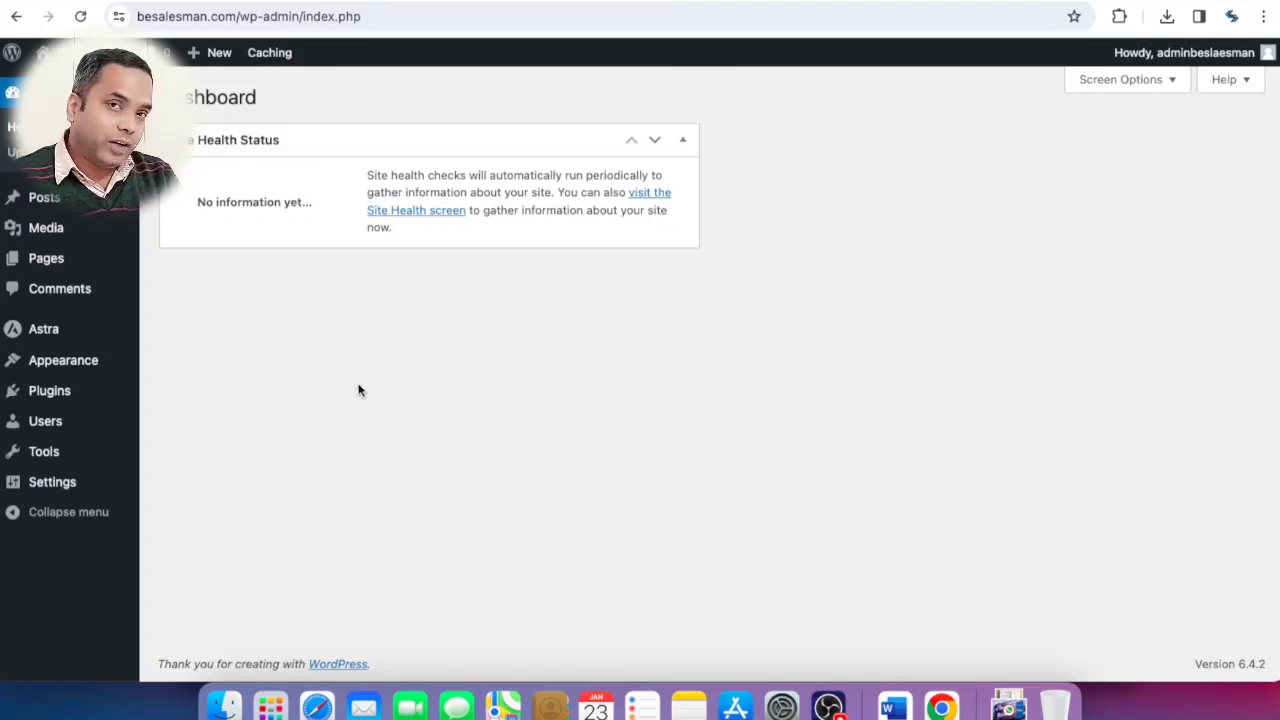
Step: Confirm the Installed Plugins list is empty and the Themes page shows only Astra
{"action": "left_click", "coordinate": [57, 393]}
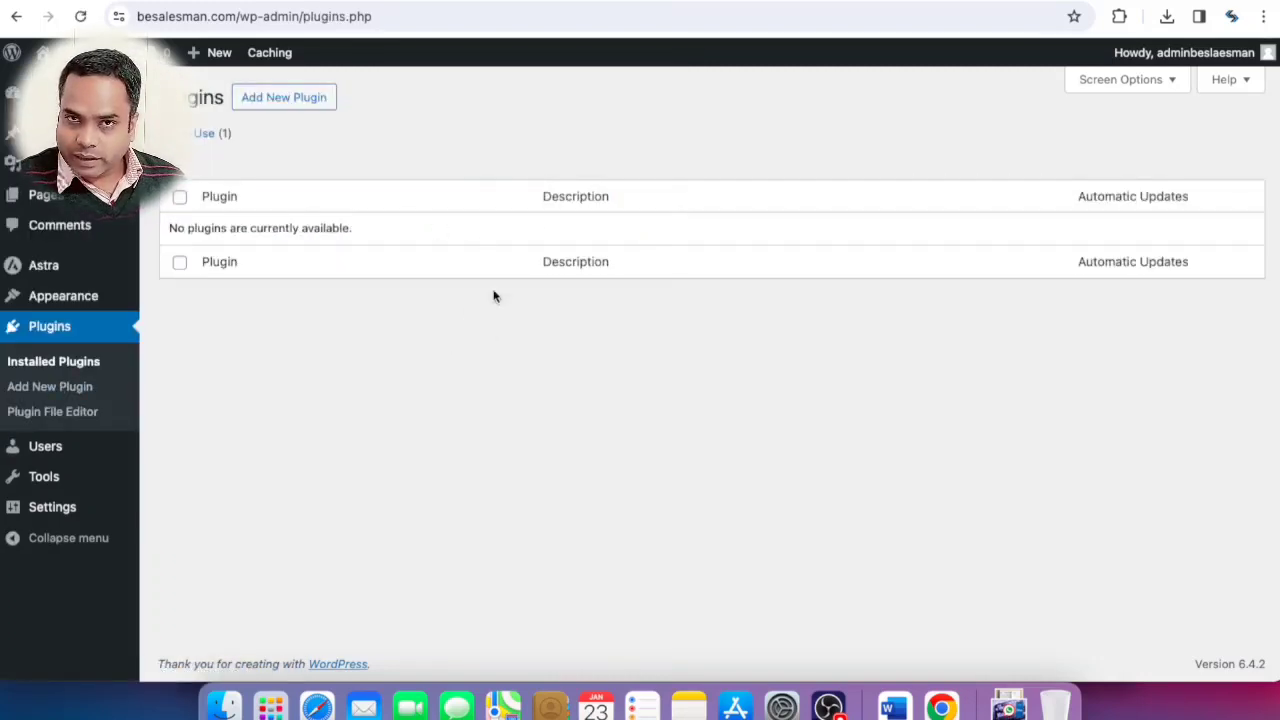
{"action": "left_click", "coordinate": [90, 297]}
{"action": "scroll", "coordinate": [90, 297], "scroll_direction": "down", "scroll_amount": 3}
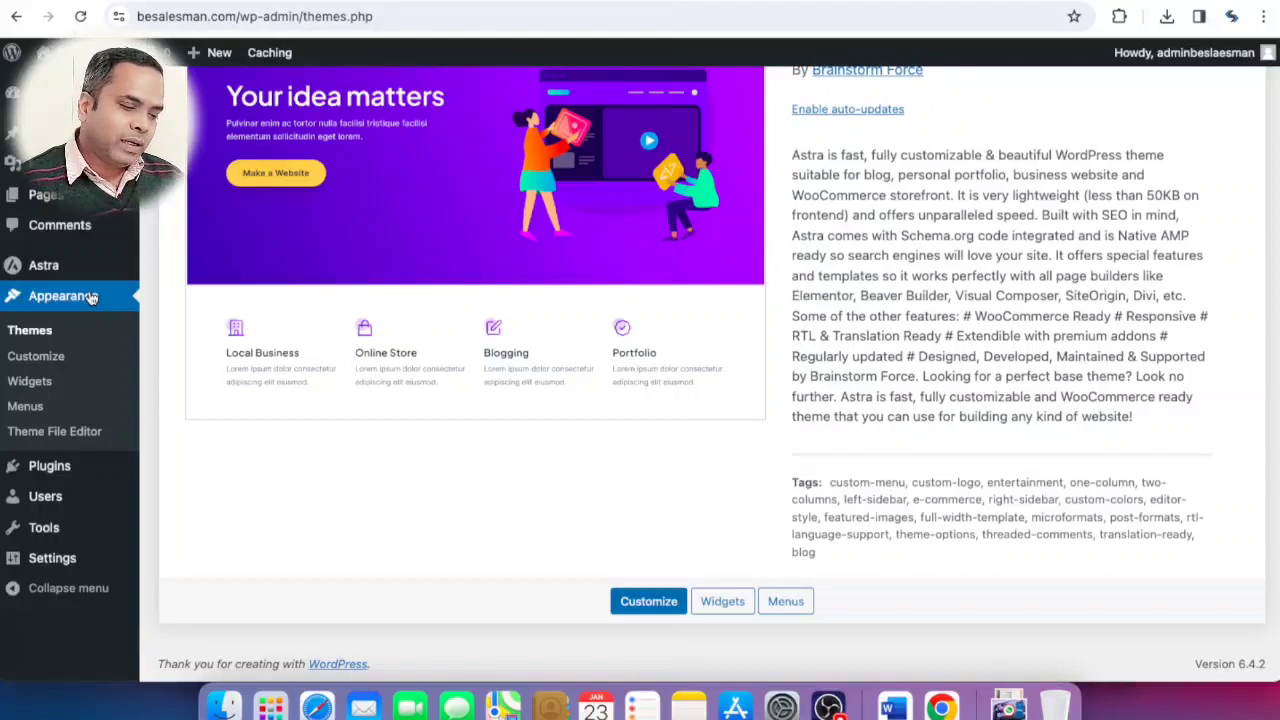
{"action": "scroll", "coordinate": [391, 517], "scroll_direction": "up", "scroll_amount": 3}
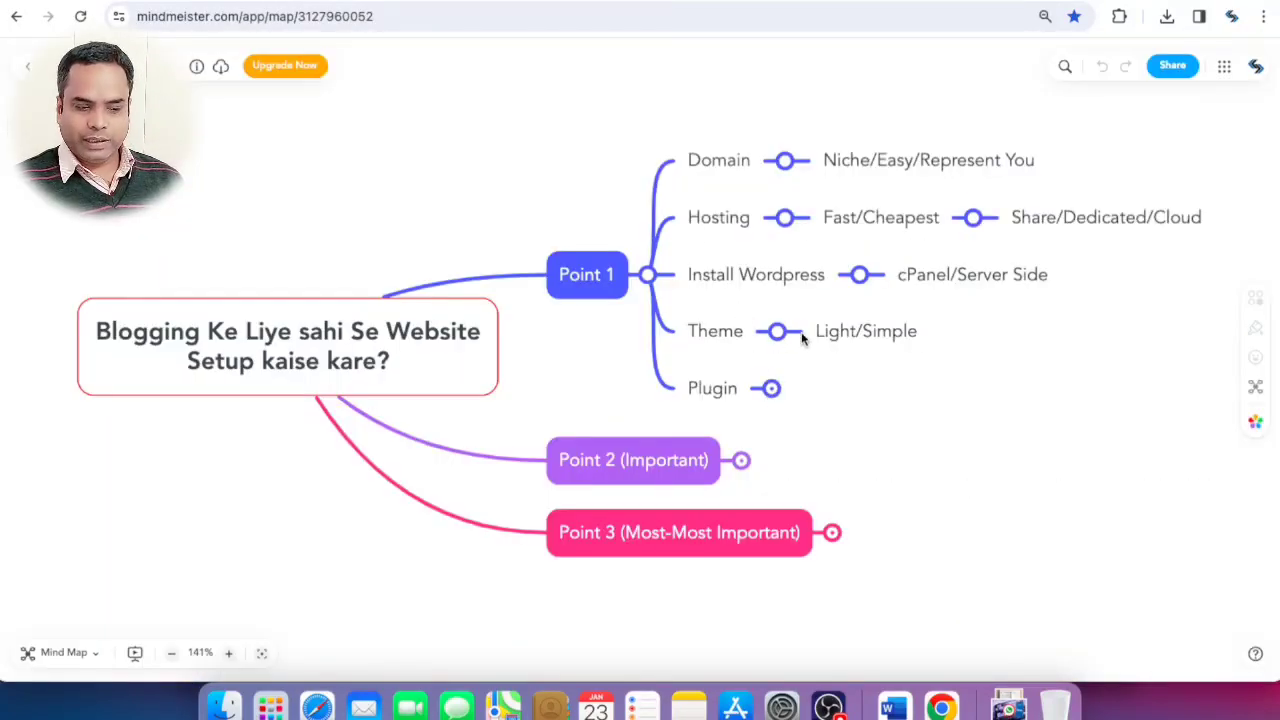
Step: Expand the mind map's Plugin and Point 2 speed-check branches, then open a new browser tab
{"action": "left_click", "coordinate": [771, 388]}
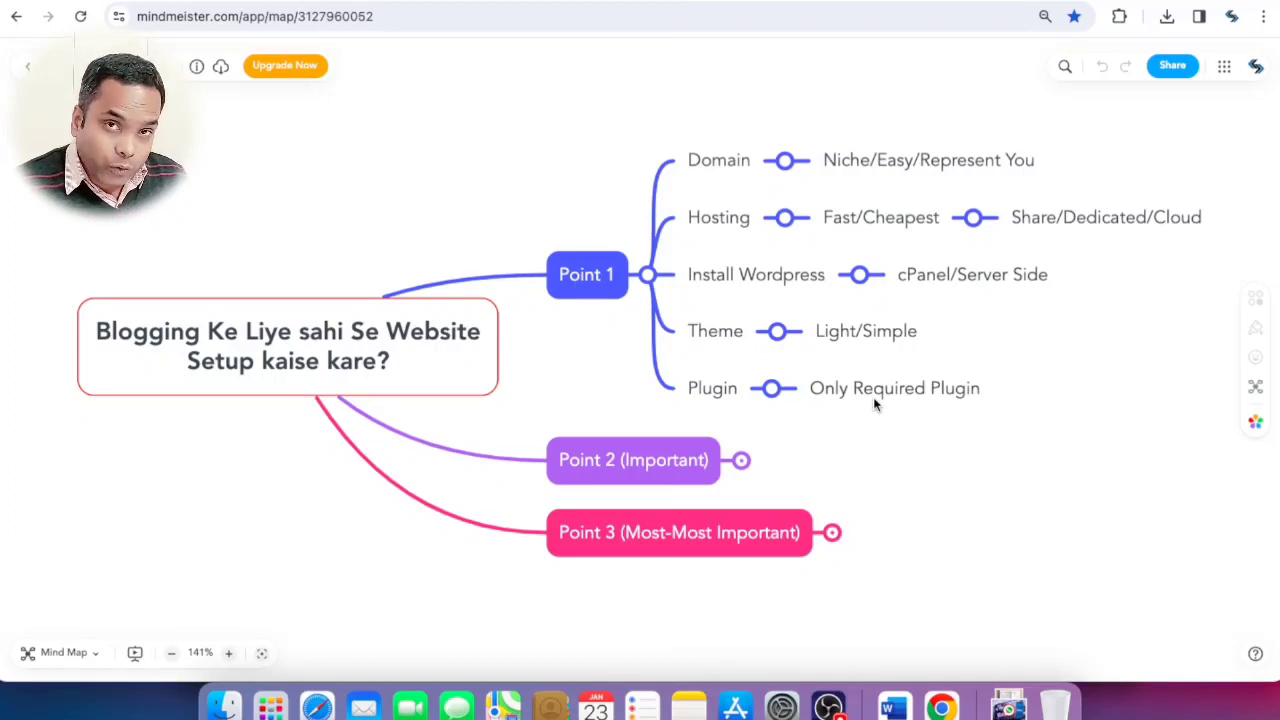
{"action": "left_click", "coordinate": [741, 461]}
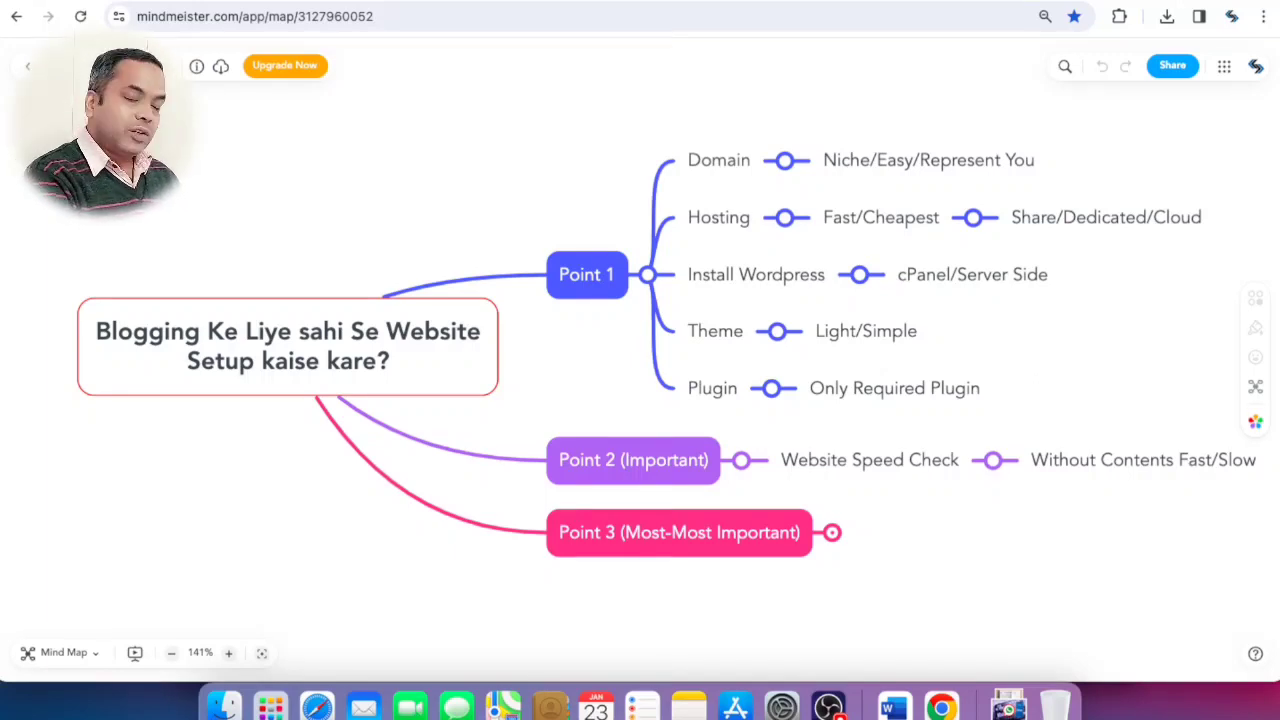
{"action": "key", "text": "super+t"}
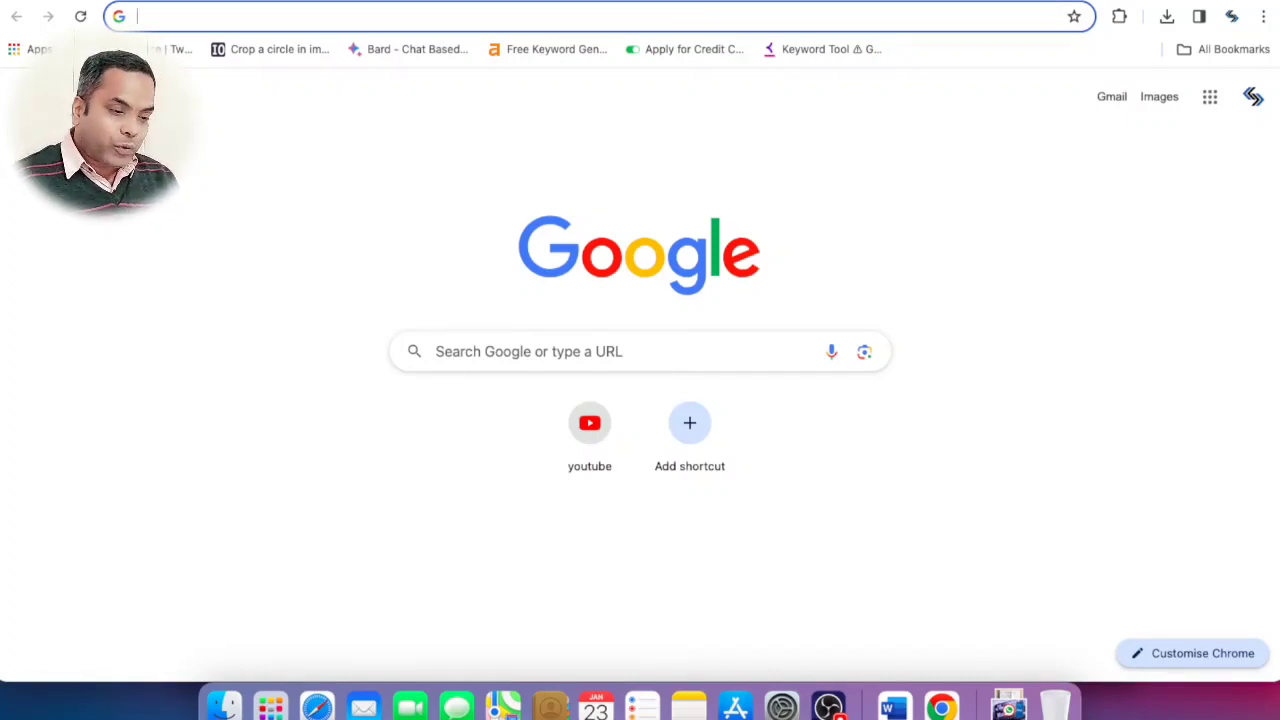
Step: Load besalesman.com to view its Astra-themed Hello world! post, then open a blank tab
{"action": "type", "text": "besalesman.com"}
{"action": "key", "text": "Return"}
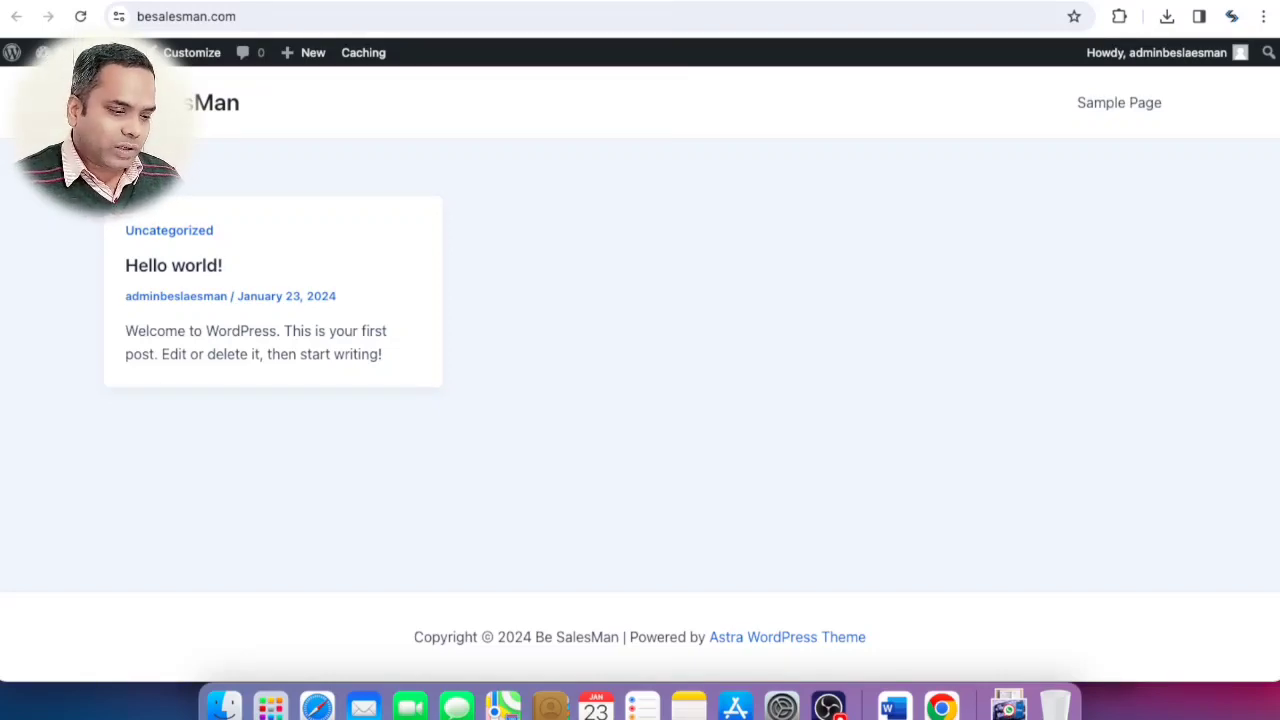
{"action": "key", "text": "super+t"}
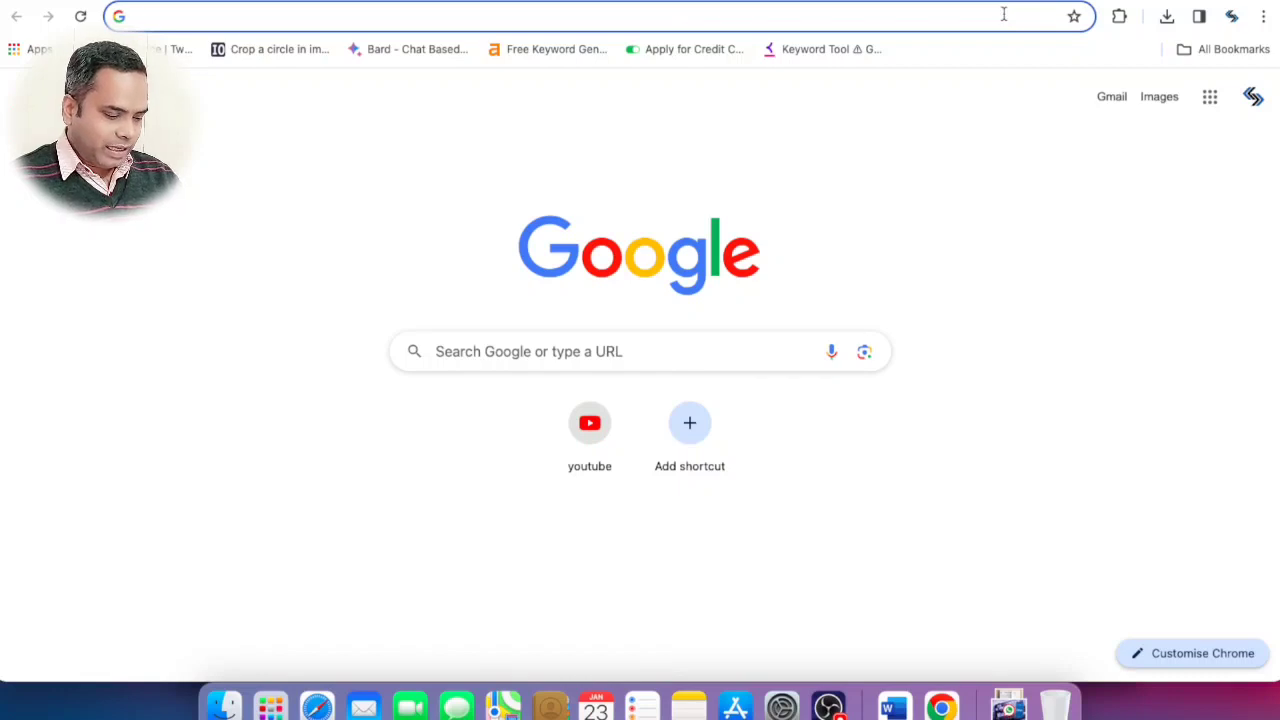
Step: Google 'website speed' in Chrome and open the PageSpeed Insights result at pagespeed.web.dev
{"action": "left_click", "coordinate": [1005, 16]}
{"action": "type", "text": "wee"}
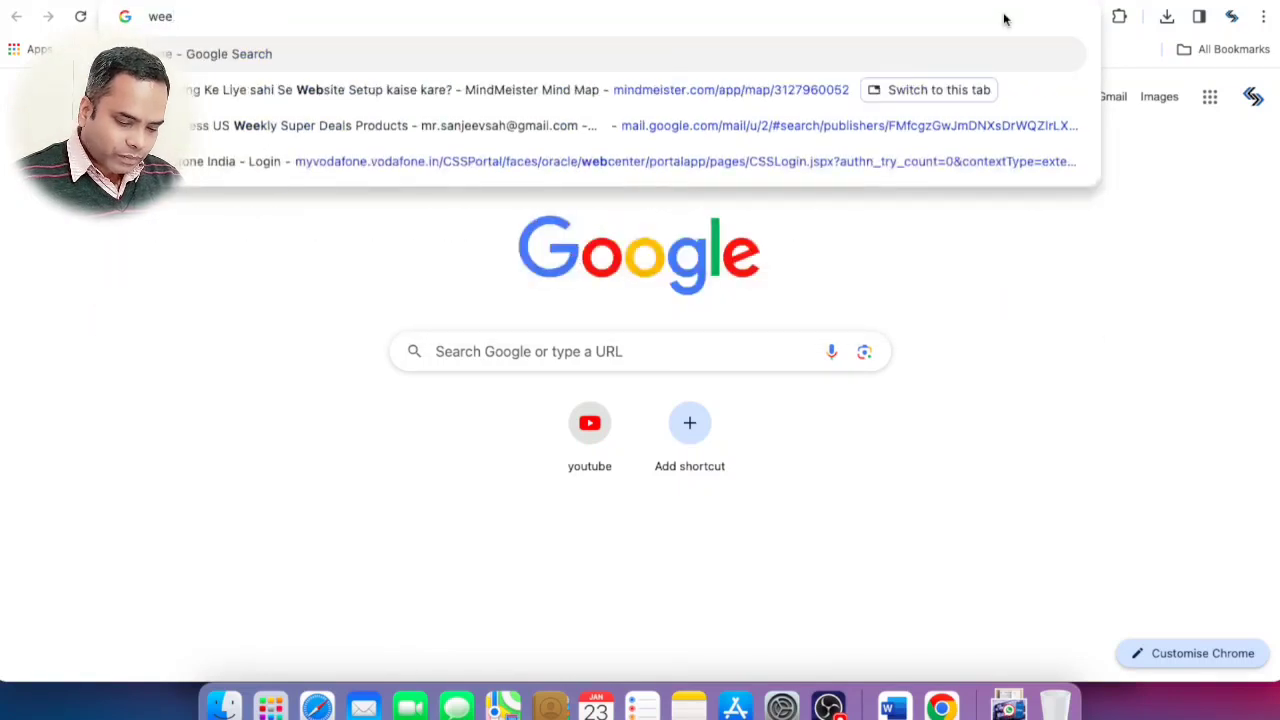
{"action": "key", "text": "BackSpace"}
{"action": "type", "text": "bsite sp"}
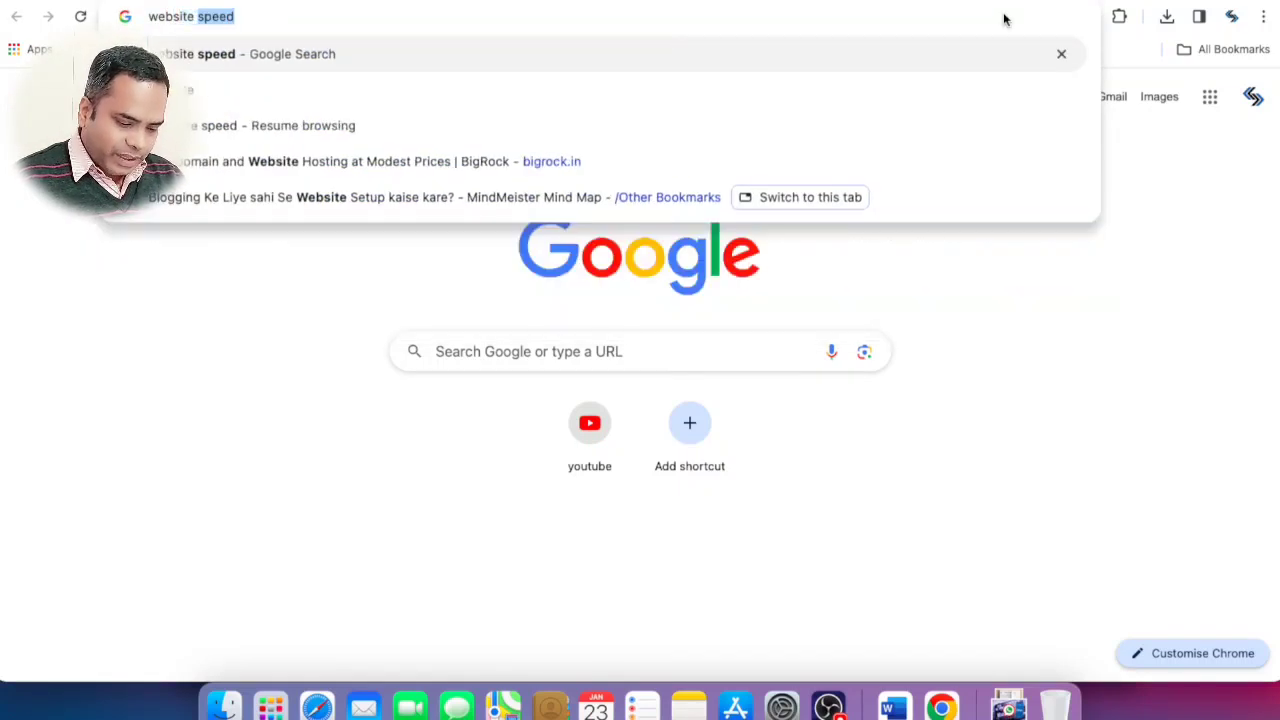
{"action": "type", "text": "eed"}
{"action": "key", "text": "Return"}
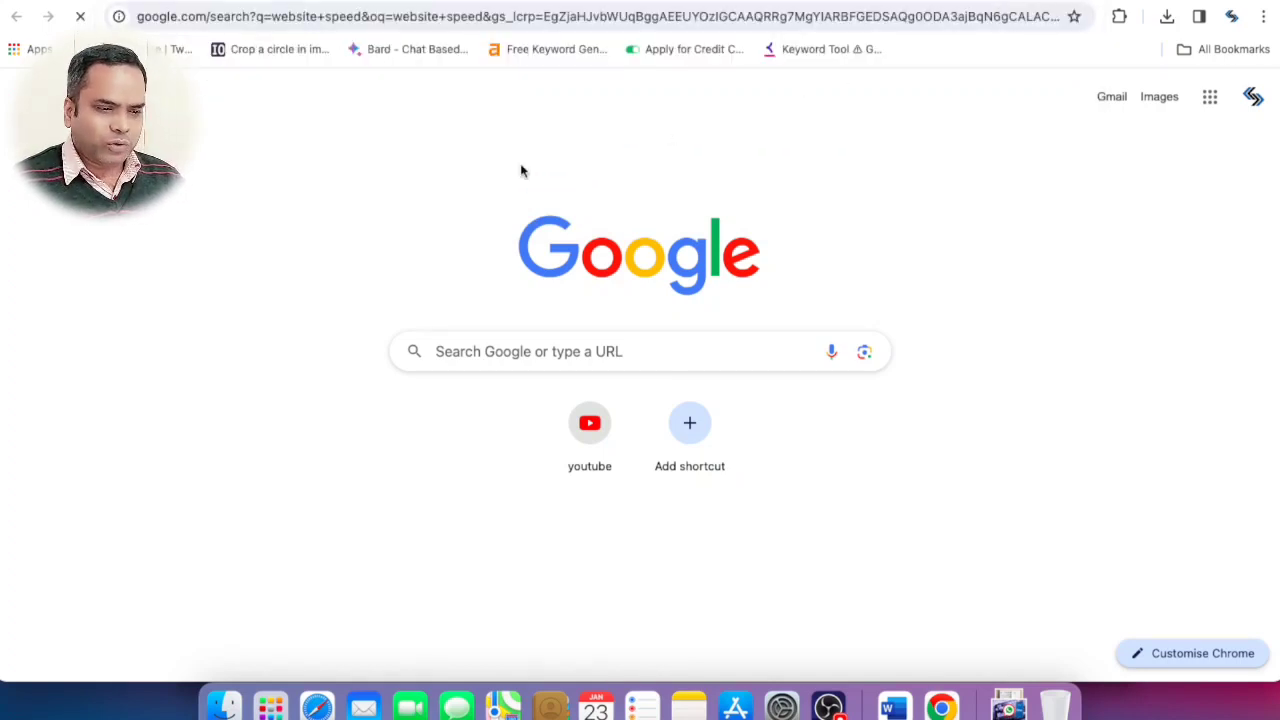
{"action": "left_click", "coordinate": [262, 332]}
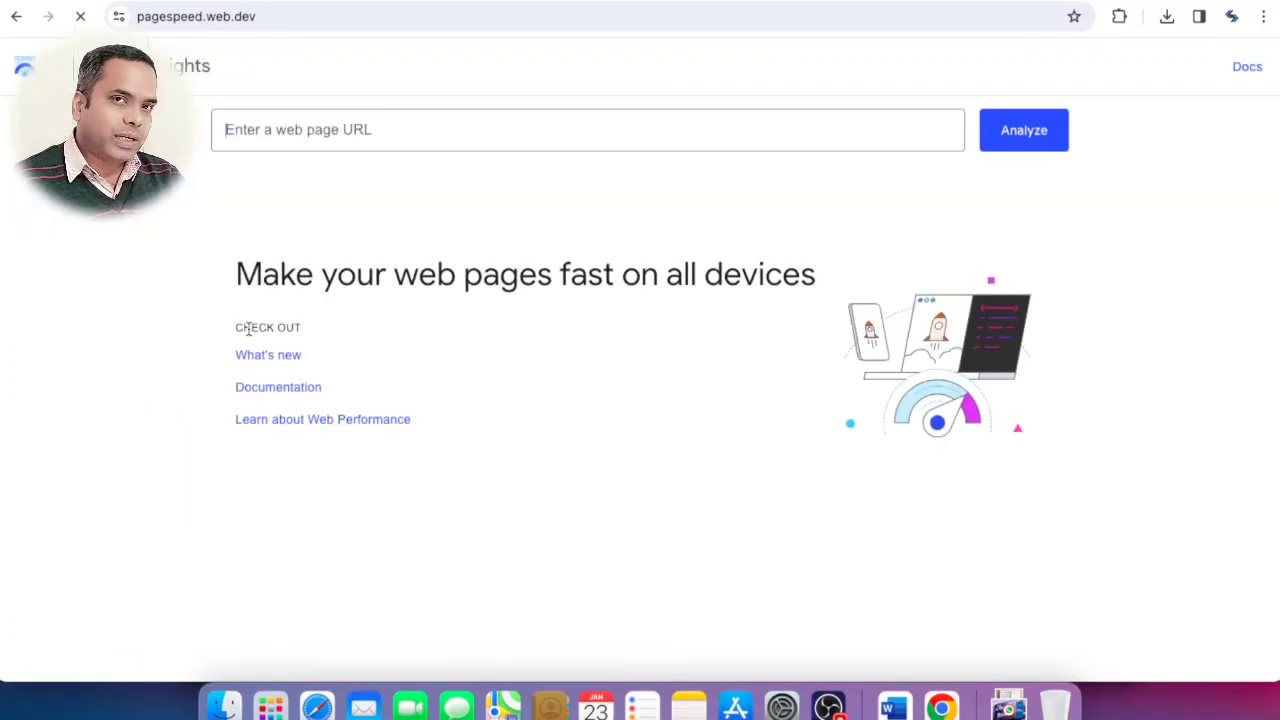
Step: Run a PageSpeed Insights analysis of besalesman.com to get its mobile scores
{"action": "left_click", "coordinate": [349, 130]}
{"action": "type", "text": "bes"}
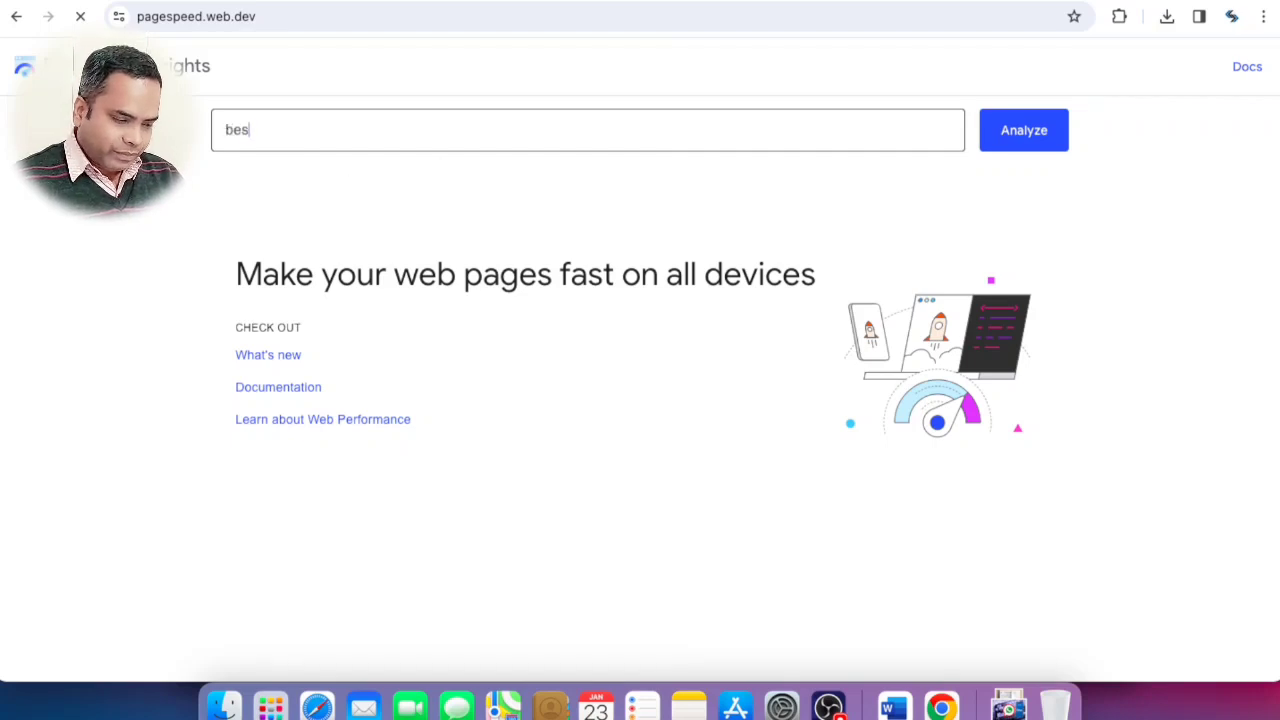
{"action": "type", "text": "alesman.com"}
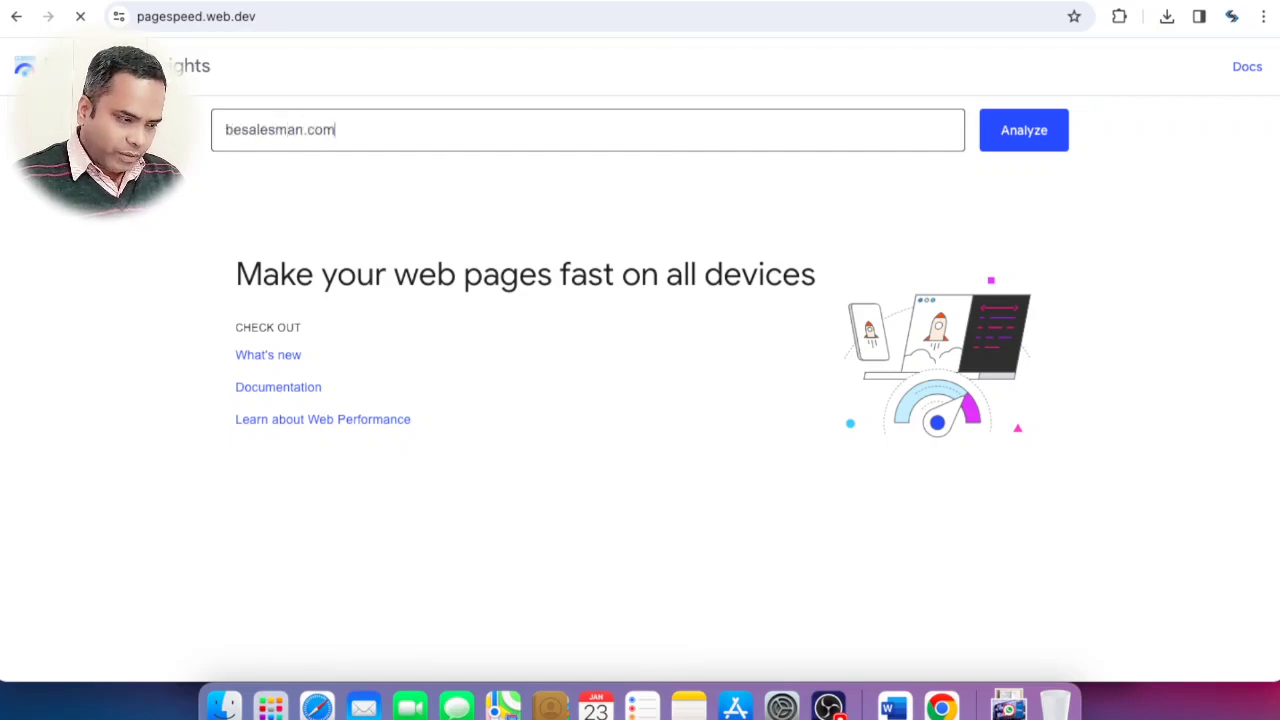
{"action": "left_click", "coordinate": [1029, 133]}
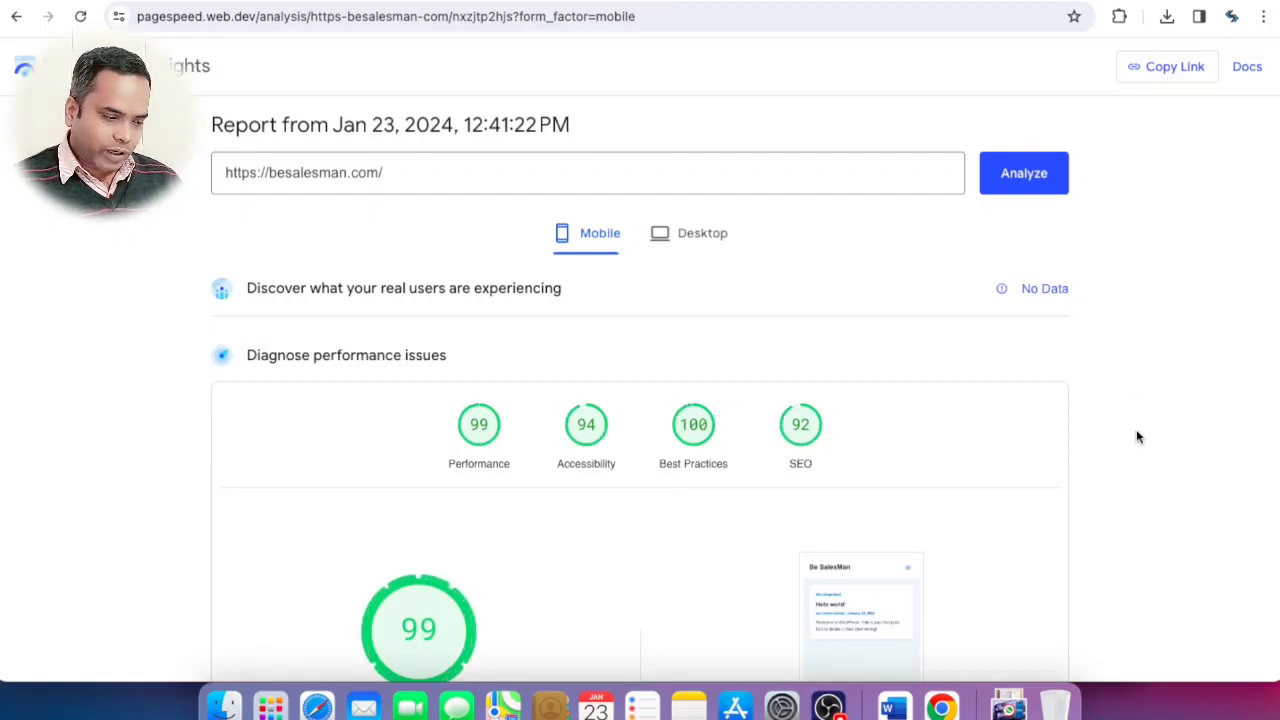
{"action": "scroll", "coordinate": [1136, 432], "scroll_direction": "down", "scroll_amount": 3}
{"action": "scroll", "coordinate": [1136, 434], "scroll_direction": "up", "scroll_amount": 2}
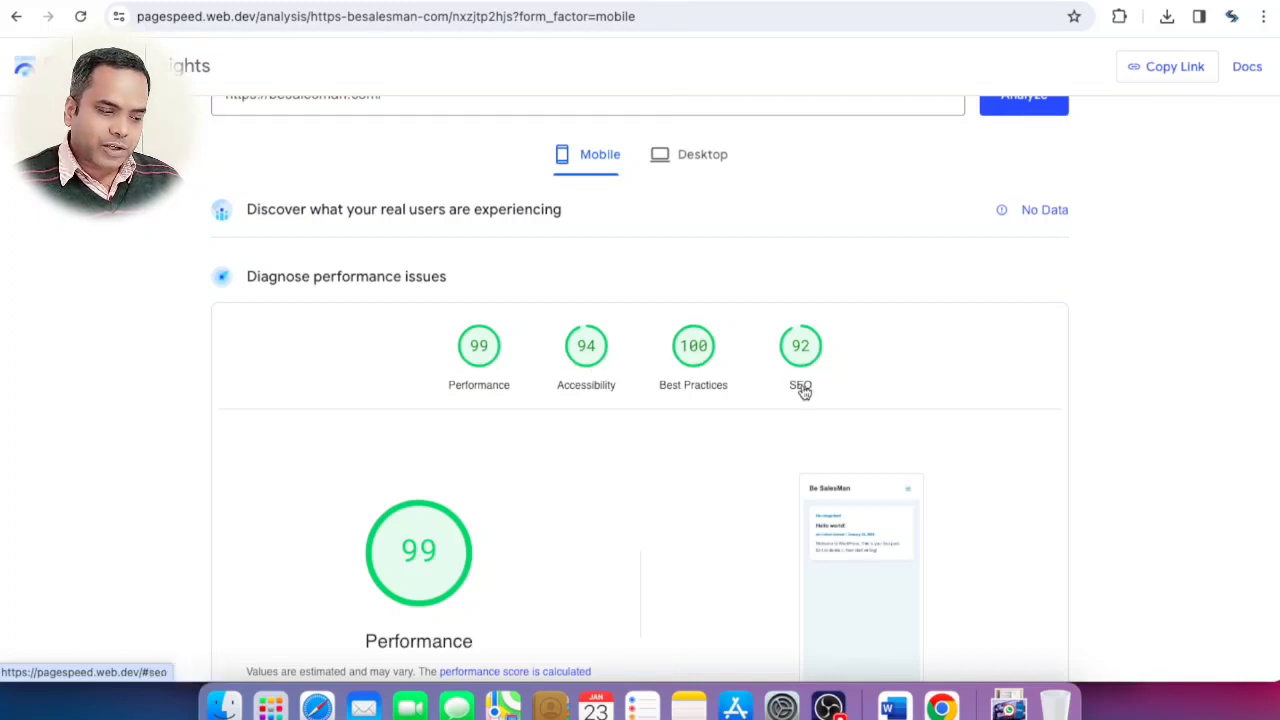
{"action": "left_click", "coordinate": [706, 158]}
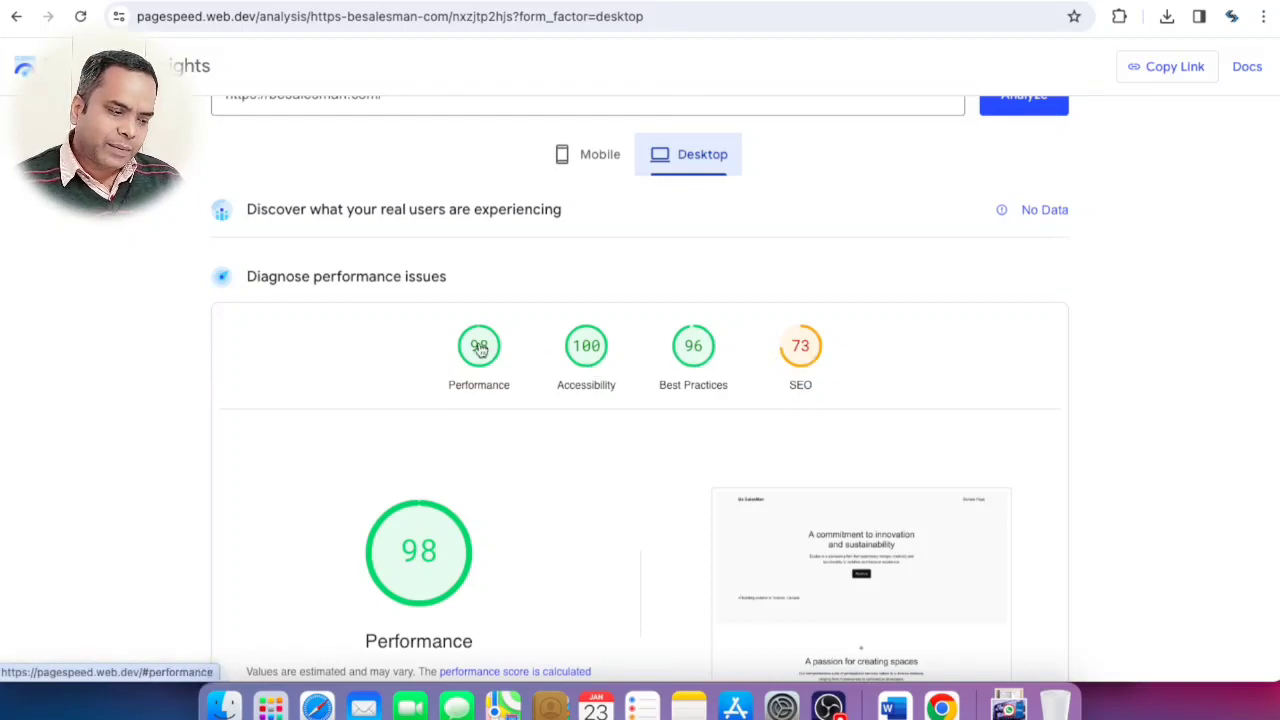
{"action": "scroll", "coordinate": [494, 400], "scroll_direction": "down", "scroll_amount": 3}
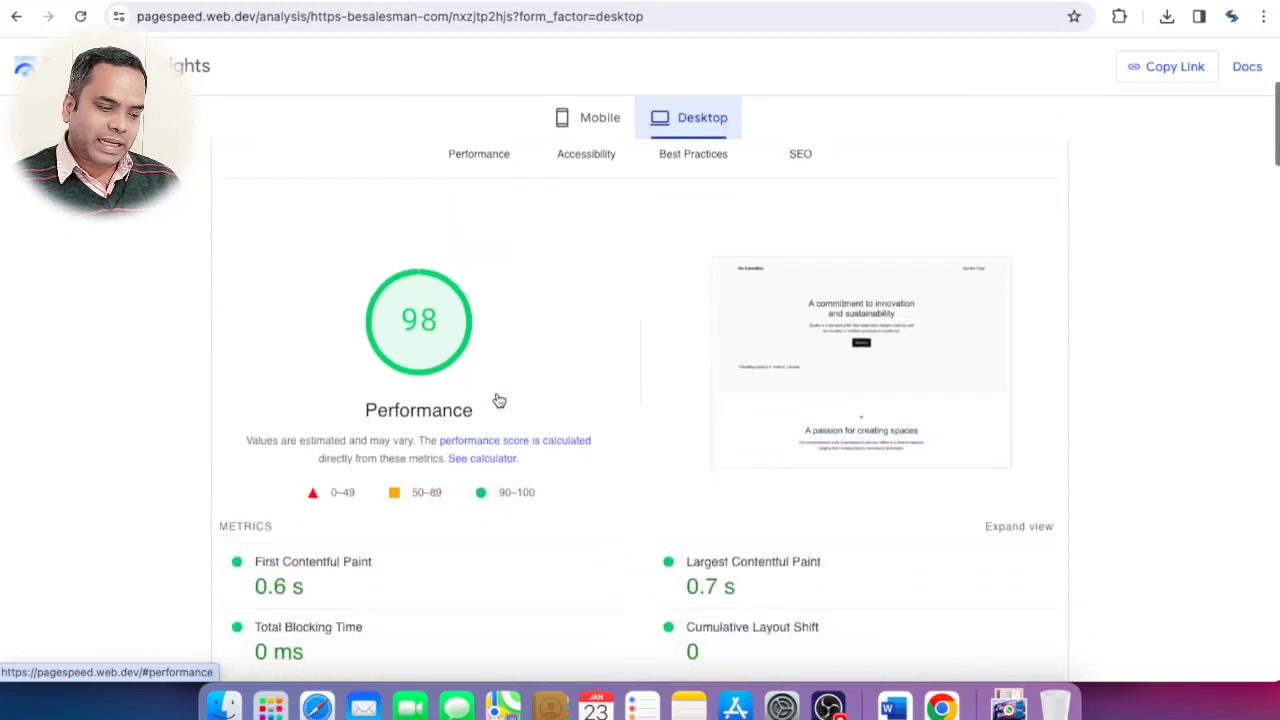
{"action": "scroll", "coordinate": [498, 398], "scroll_direction": "down", "scroll_amount": 1}
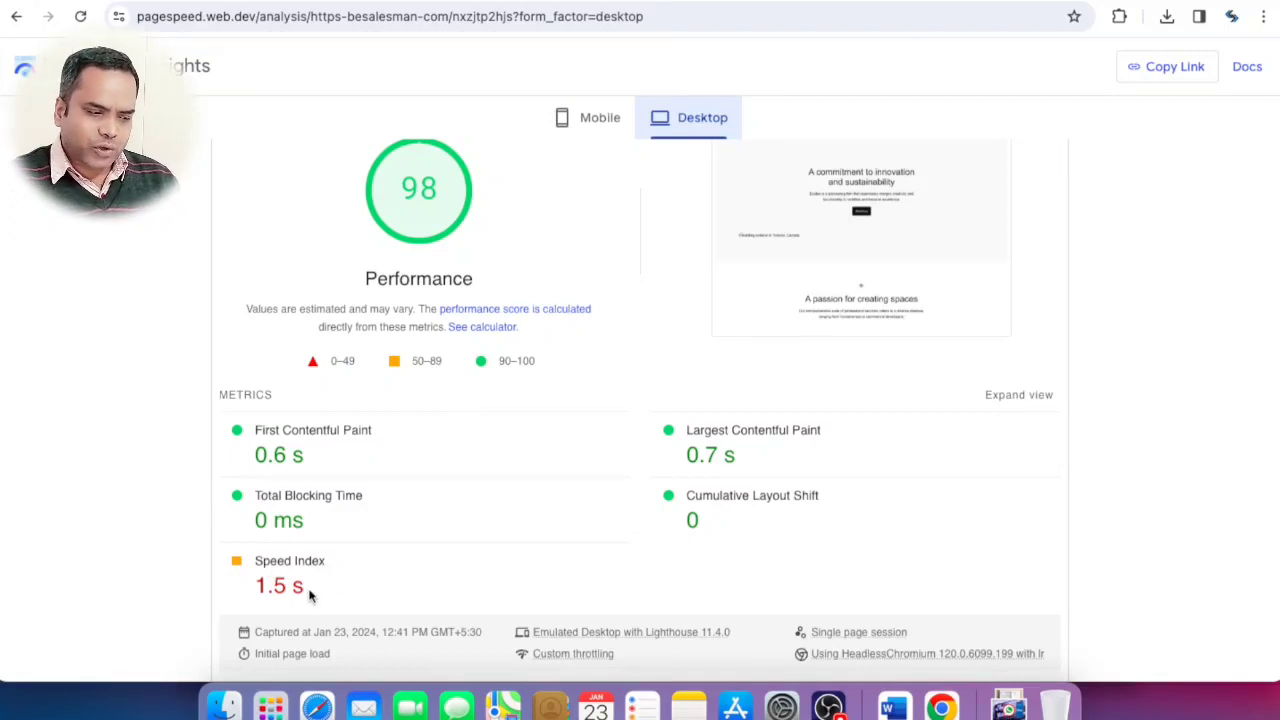
{"action": "scroll", "coordinate": [452, 538], "scroll_direction": "up", "scroll_amount": 3}
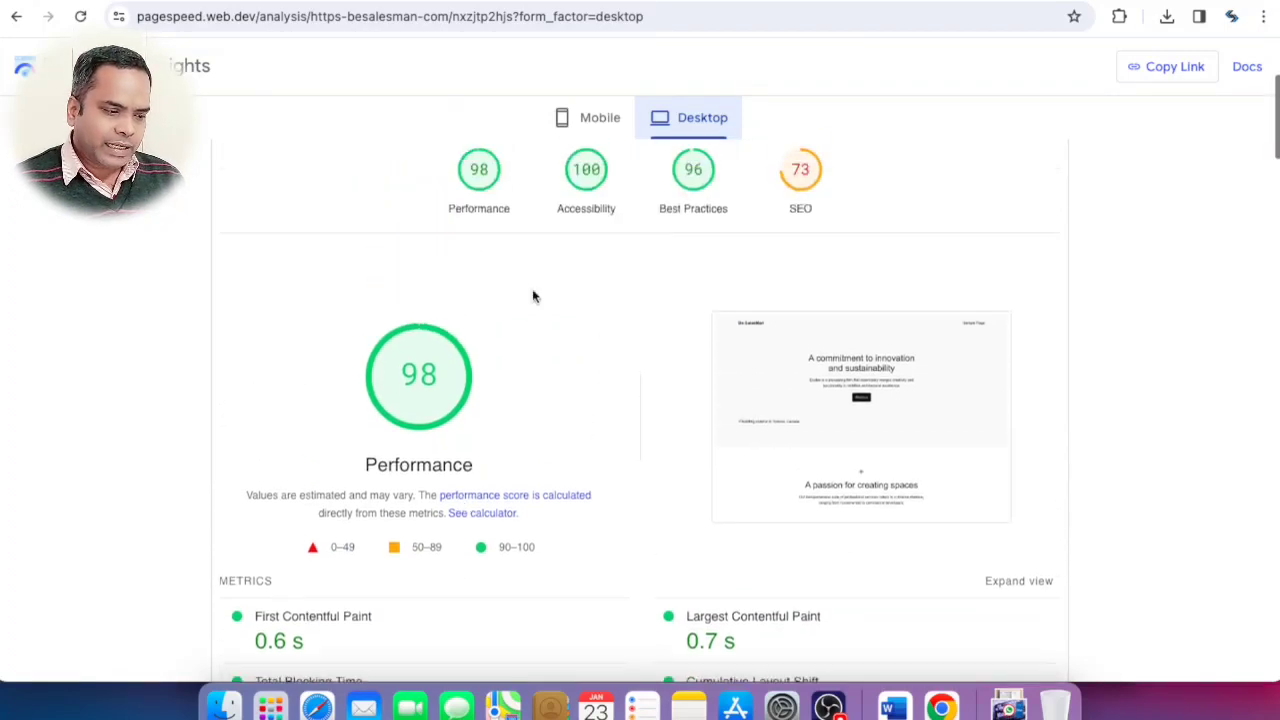
{"action": "left_click", "coordinate": [598, 118]}
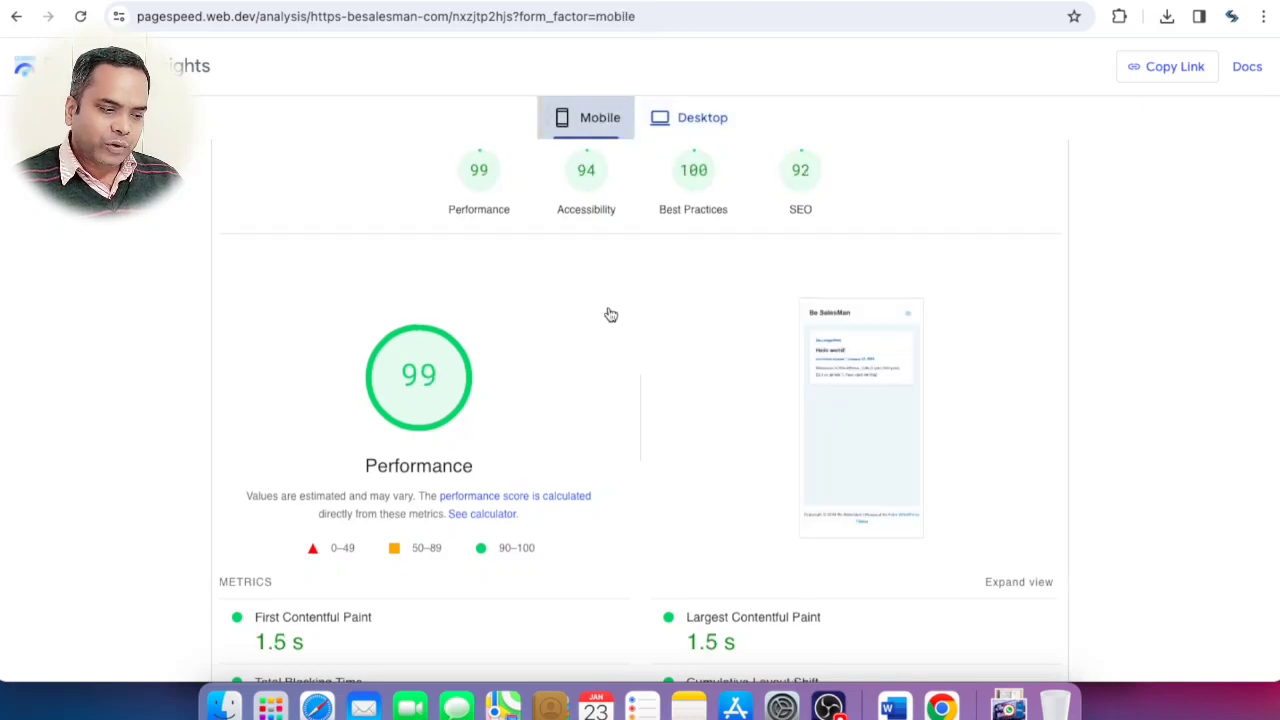
{"action": "scroll", "coordinate": [606, 314], "scroll_direction": "up", "scroll_amount": 2}
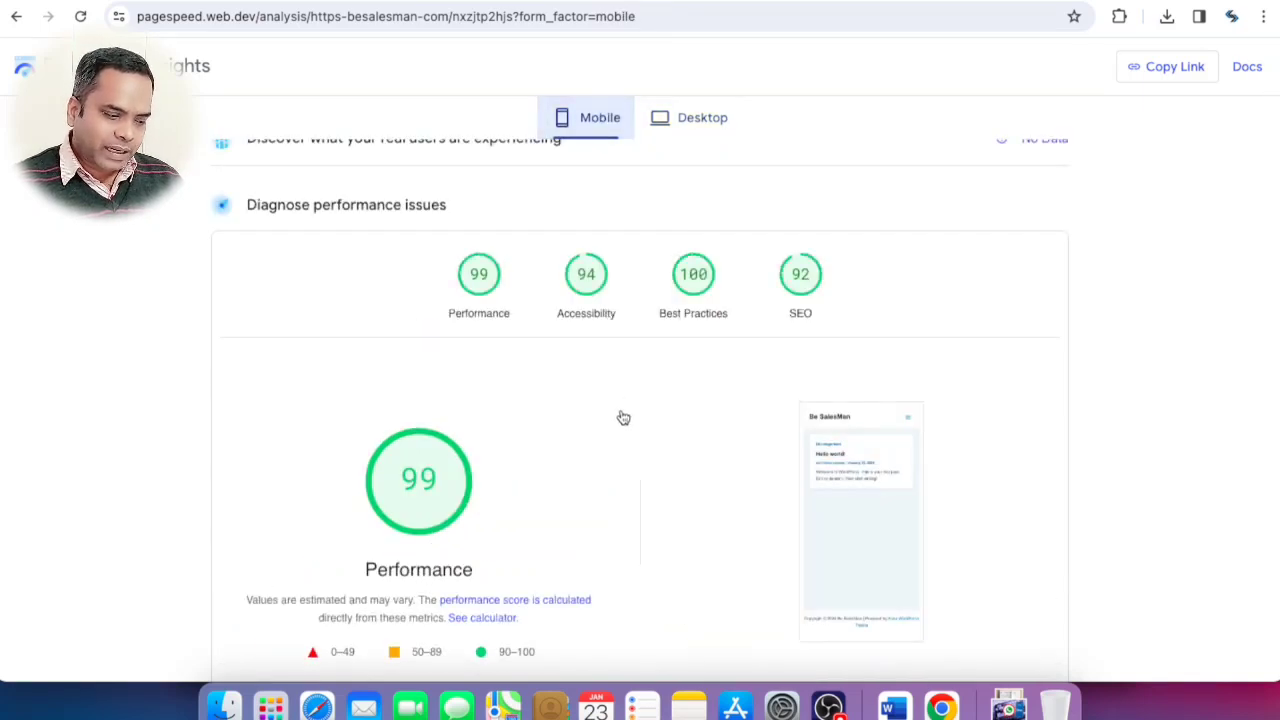
{"action": "scroll", "coordinate": [620, 415], "scroll_direction": "down", "scroll_amount": 5}
{"action": "scroll", "coordinate": [620, 415], "scroll_direction": "up", "scroll_amount": 1}
{"action": "scroll", "coordinate": [621, 415], "scroll_direction": "up", "scroll_amount": 1}
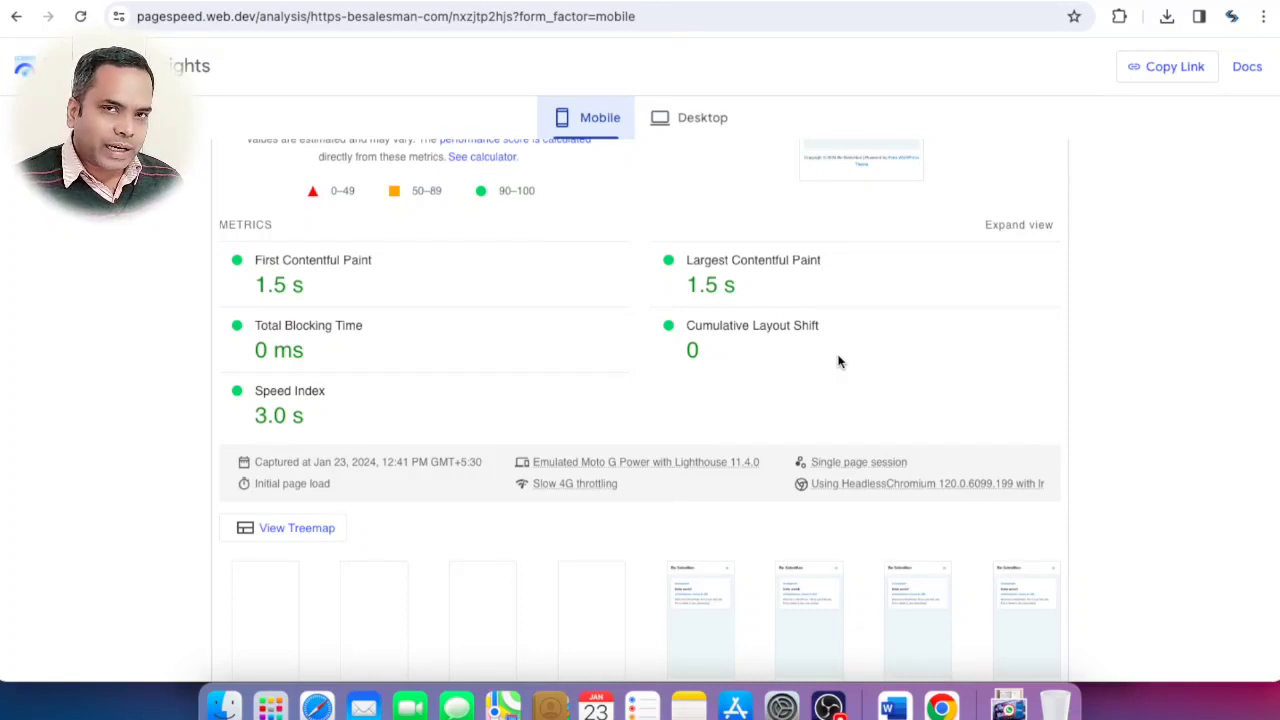
{"action": "scroll", "coordinate": [838, 362], "scroll_direction": "up", "scroll_amount": 10}
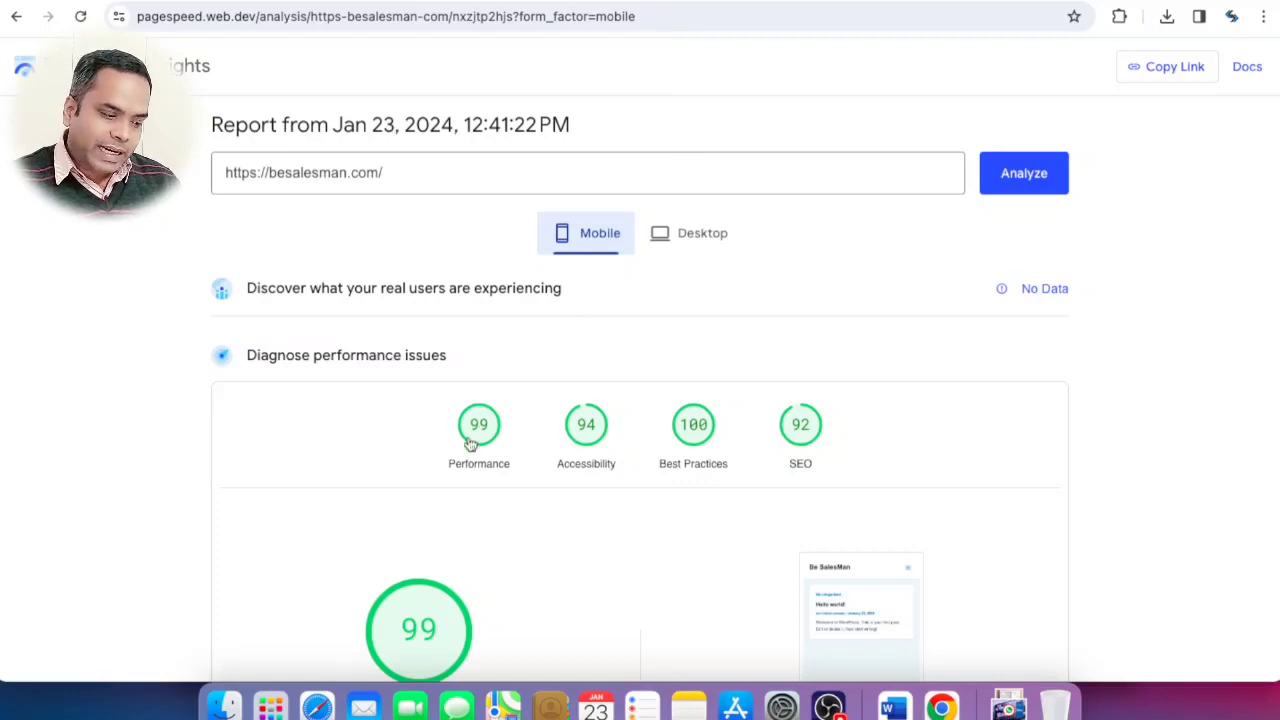
Step: Compare the Desktop scores (98, 100, 96, 73) against Mobile, ending on the Desktop view
{"action": "left_click", "coordinate": [700, 250]}
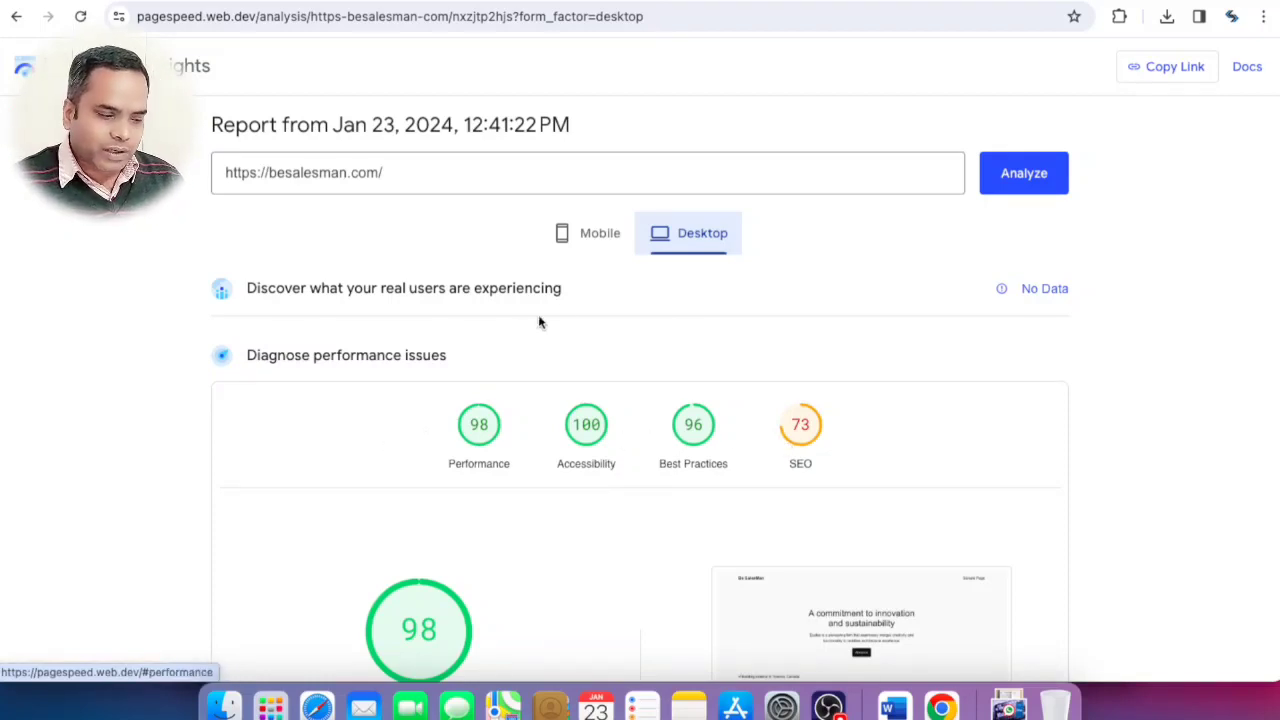
{"action": "left_click", "coordinate": [596, 240]}
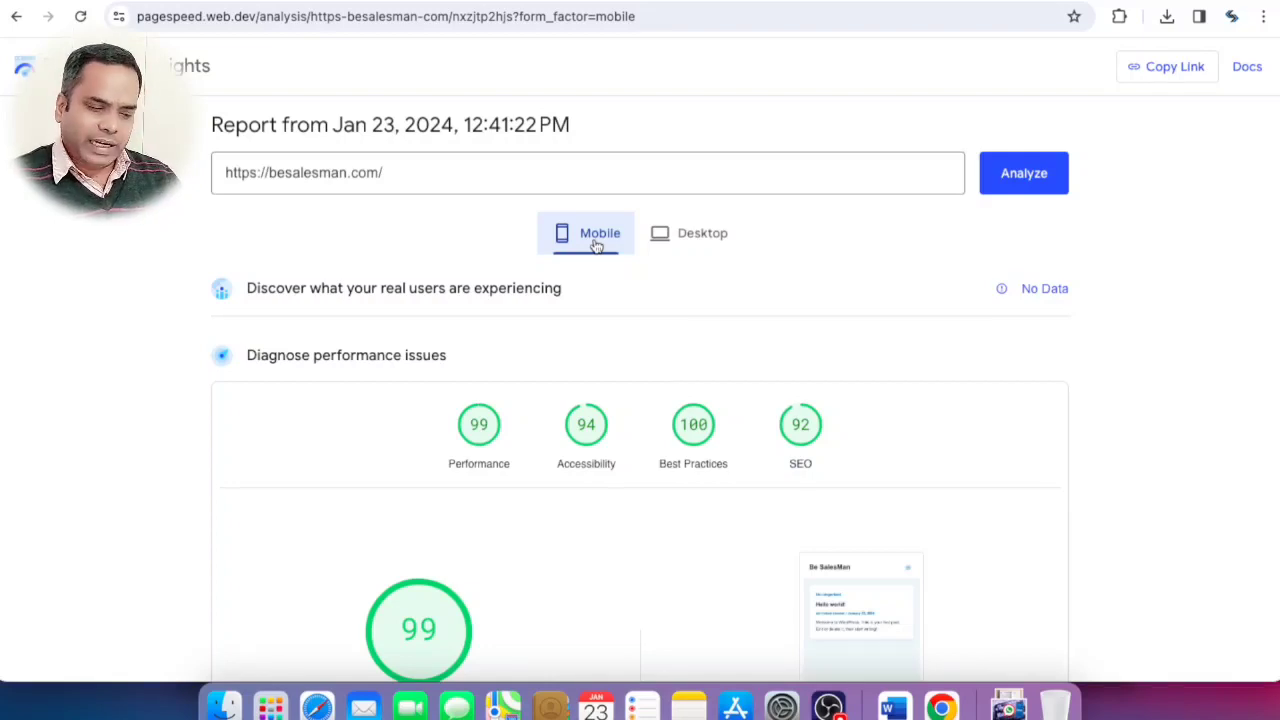
{"action": "left_click", "coordinate": [693, 240]}
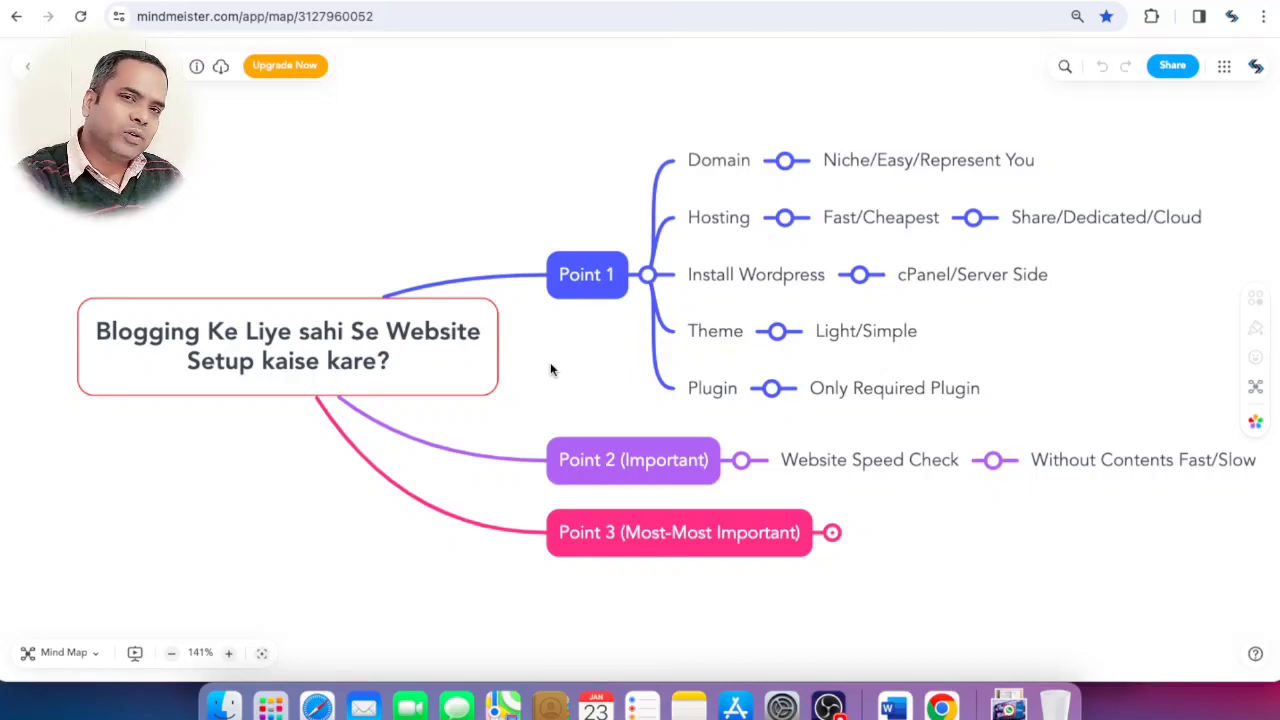
Step: Expand Point 3 (Most-Most Important) to show Dedication, Hardwork, Time & Pessence and Honesty
{"action": "left_click", "coordinate": [833, 532]}
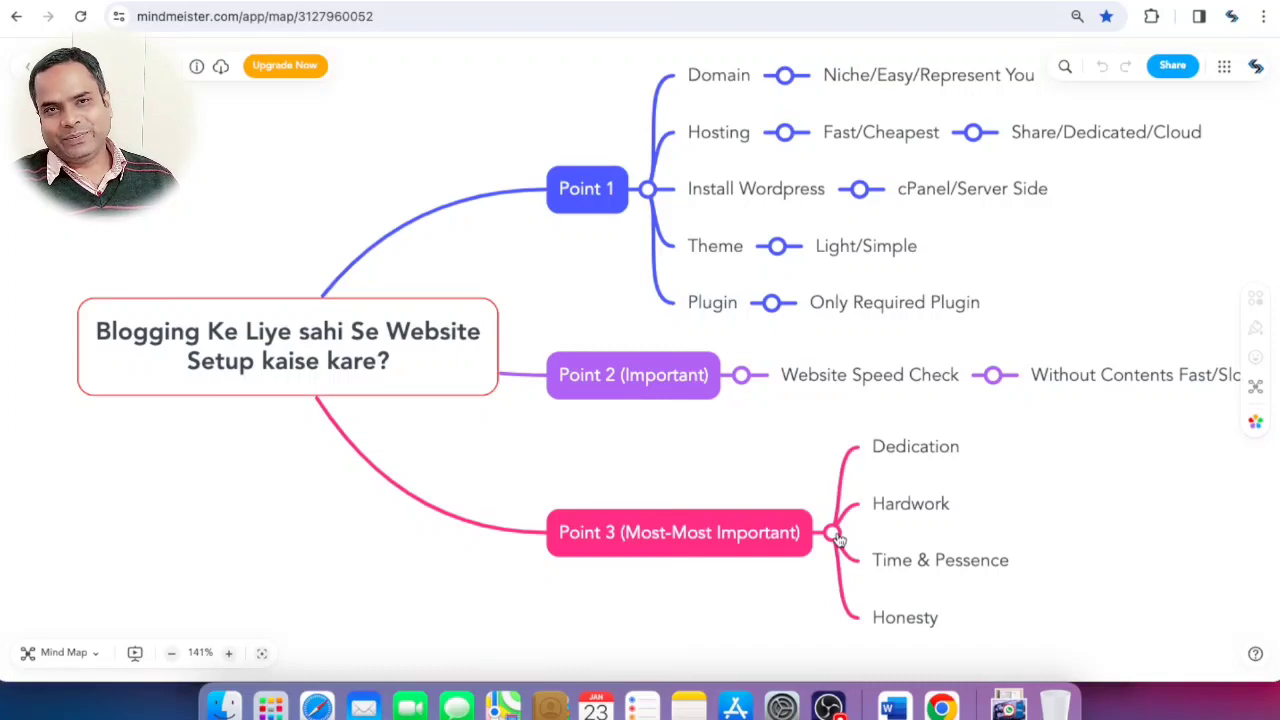